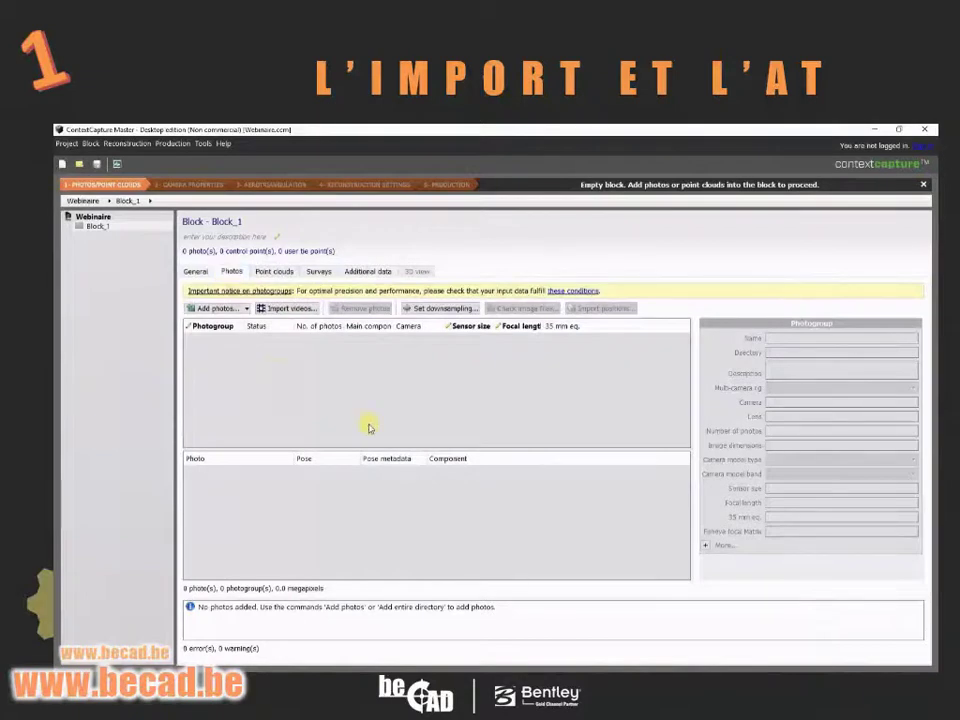
- Switch to File Explorer, look over the Set photos 2 folder and add all of its photos to Block_1 in ContextCapture Master
key(alt+Tab)
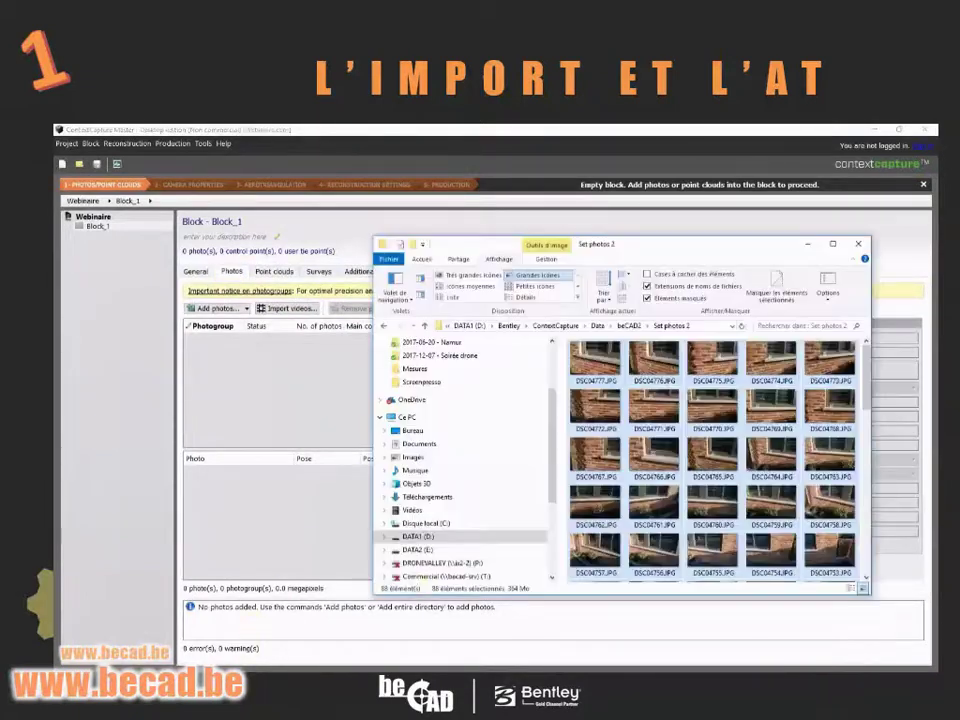
click(597, 360)
scroll(640, 405, down, 10)
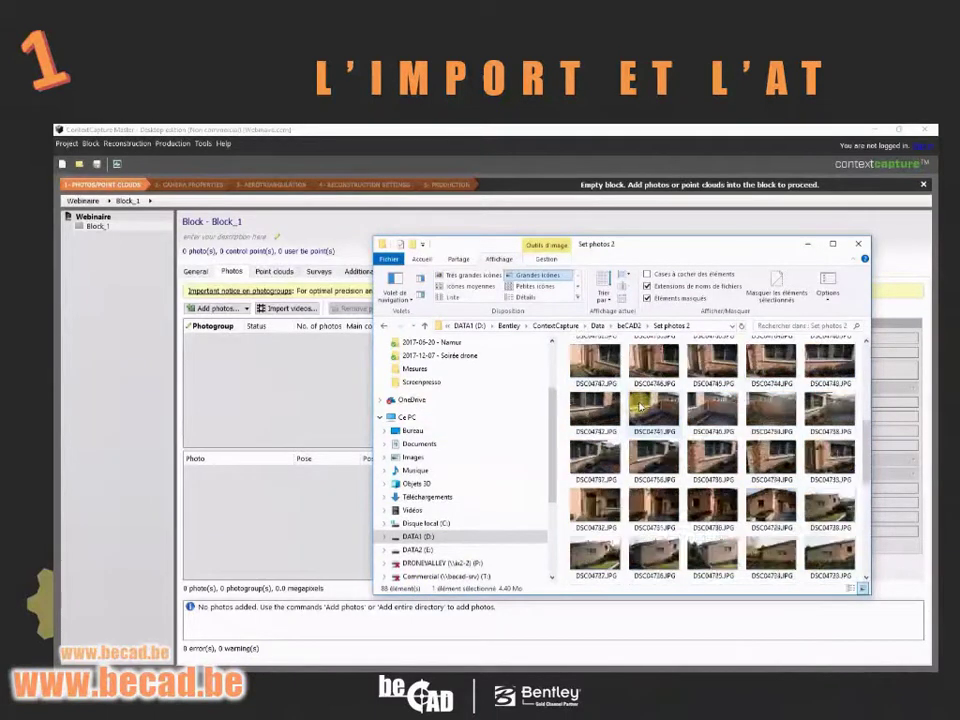
scroll(640, 405, up, 10)
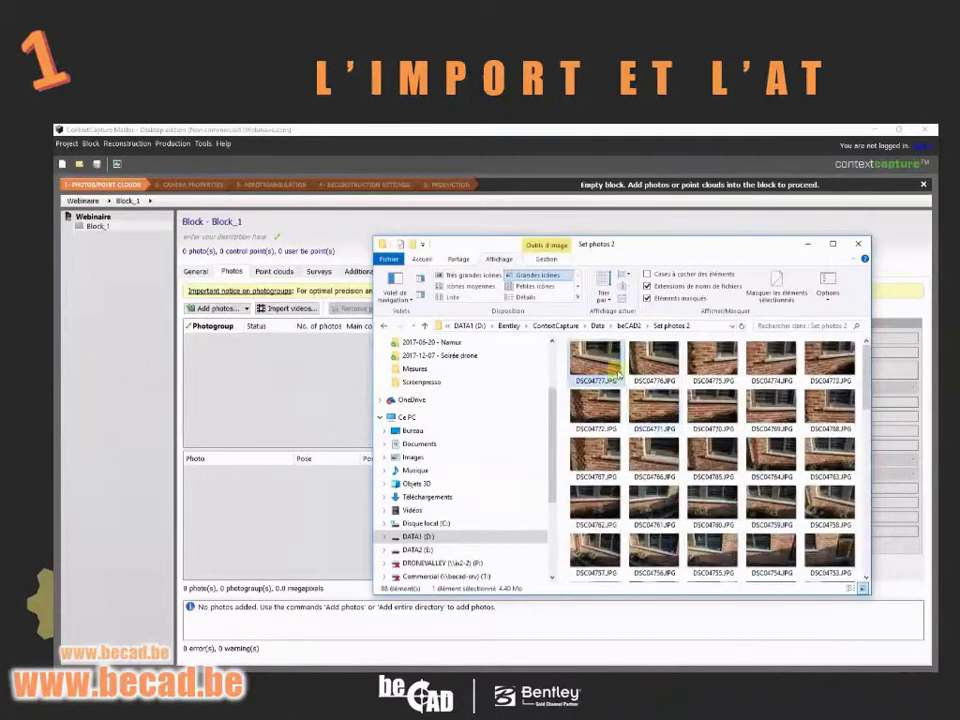
key(ctrl+a)
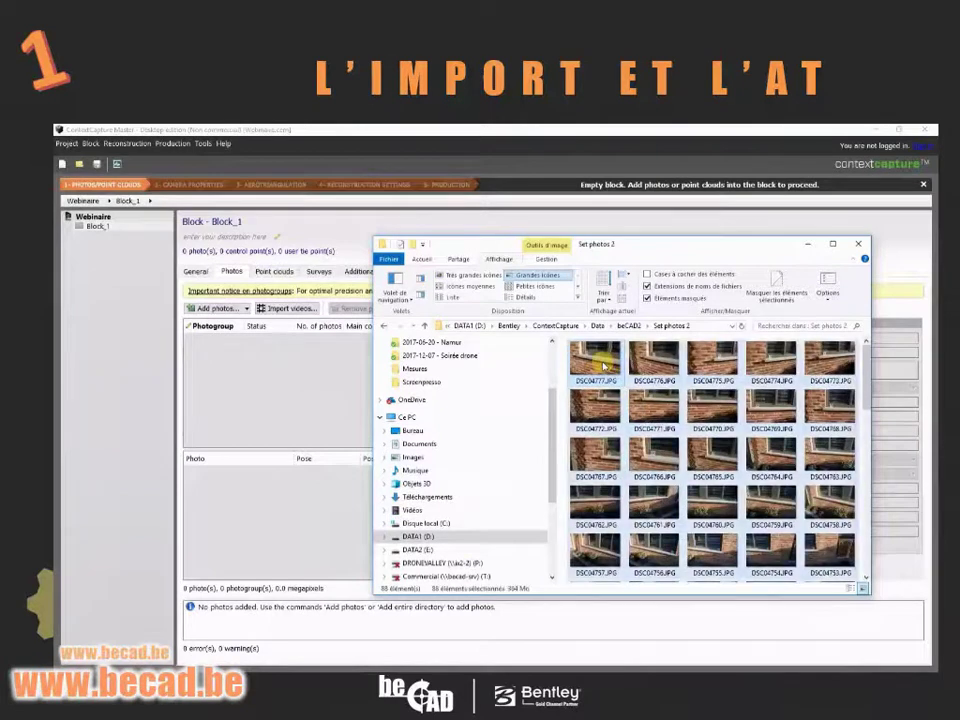
drag(604, 366, 286, 373)
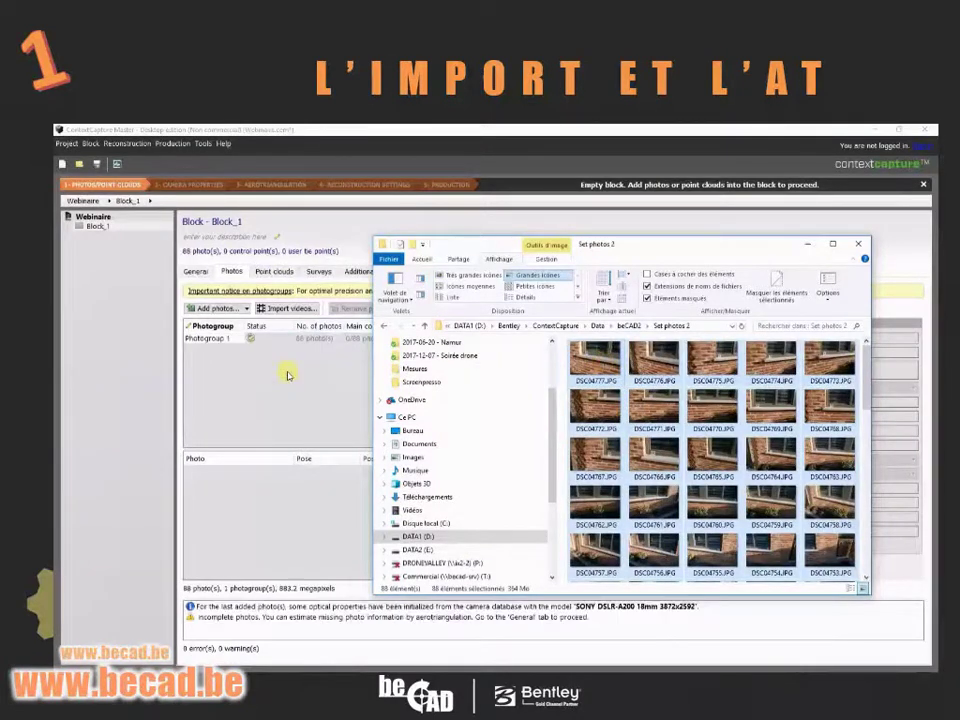
- Examine Photogroup 1's camera model, sensor size and focal length, widening the Camera column to read the full name
click(208, 341)
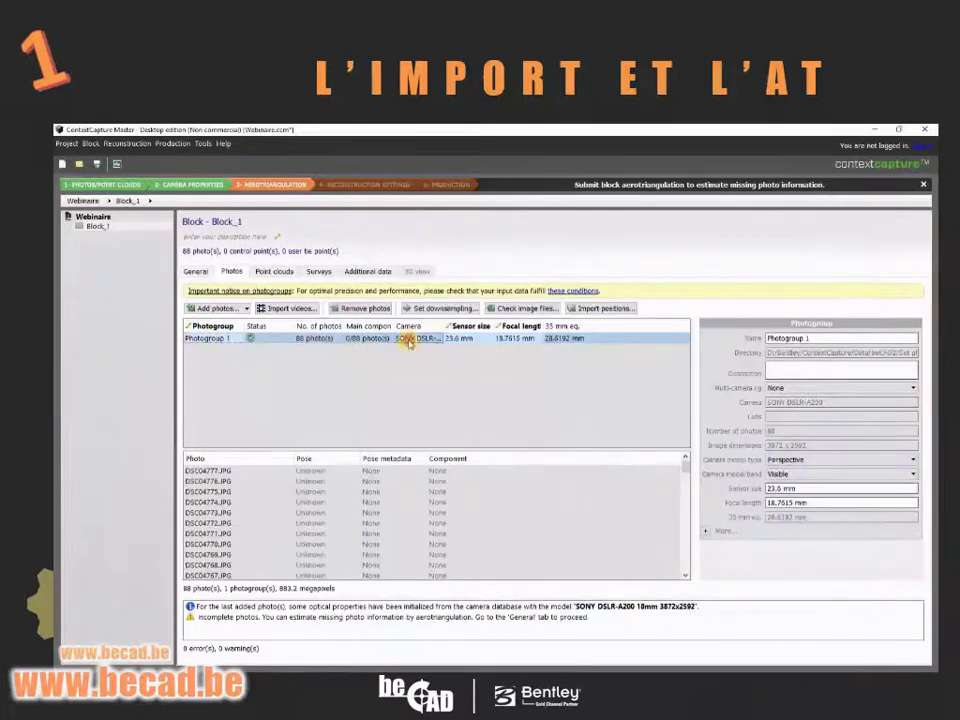
drag(448, 327, 463, 326)
click(493, 352)
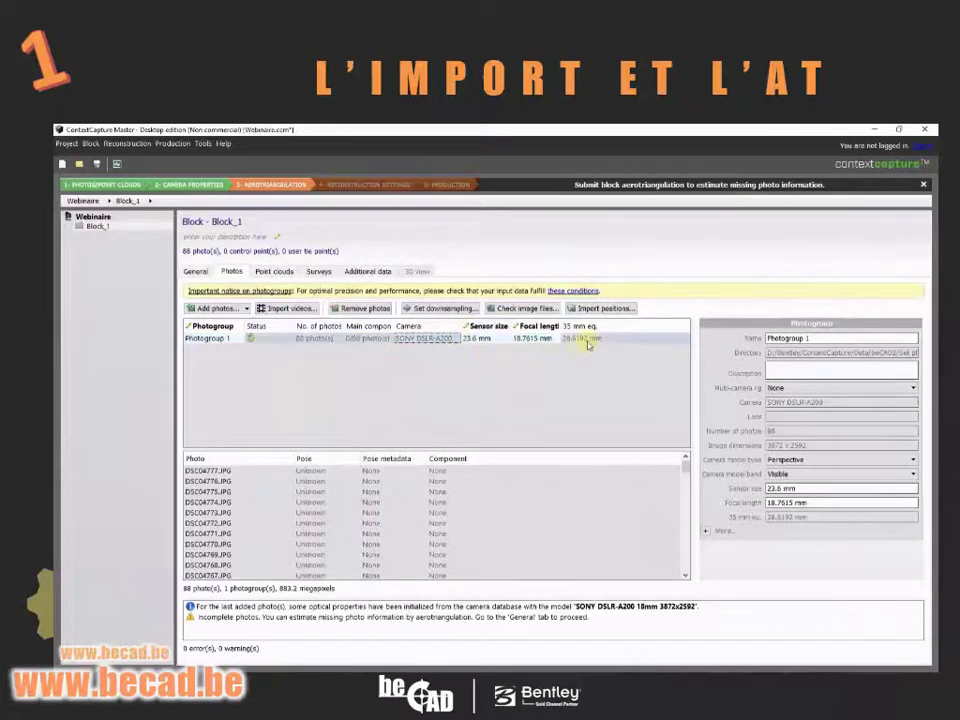
- Look through the previews of the imported photos one by one, from DSC04777.JPG to DSC04766.JPG
click(250, 472)
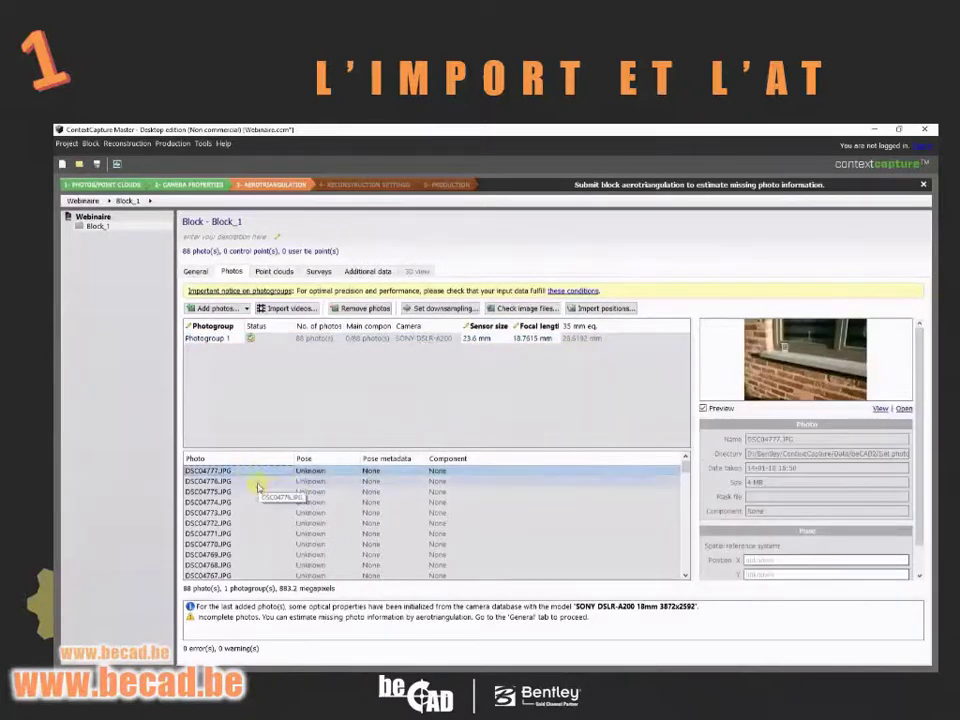
click(258, 482)
key(Down)
key(Down)
key(Down)
key(Down)
key(Down)
key(Down)
key(Down)
key(Down)
key(Down)
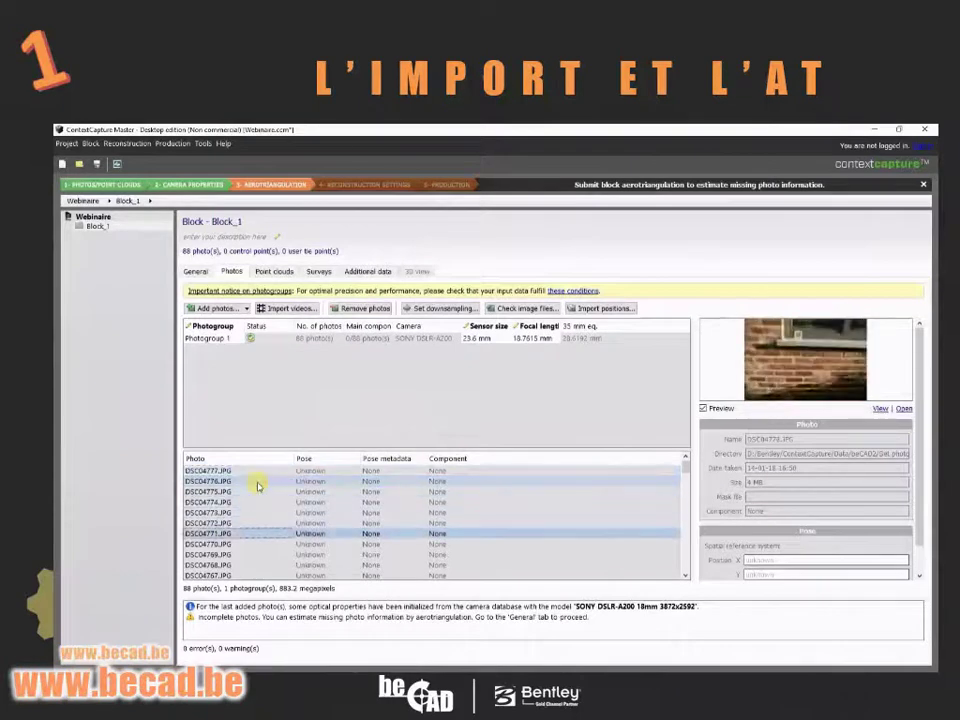
key(Down)
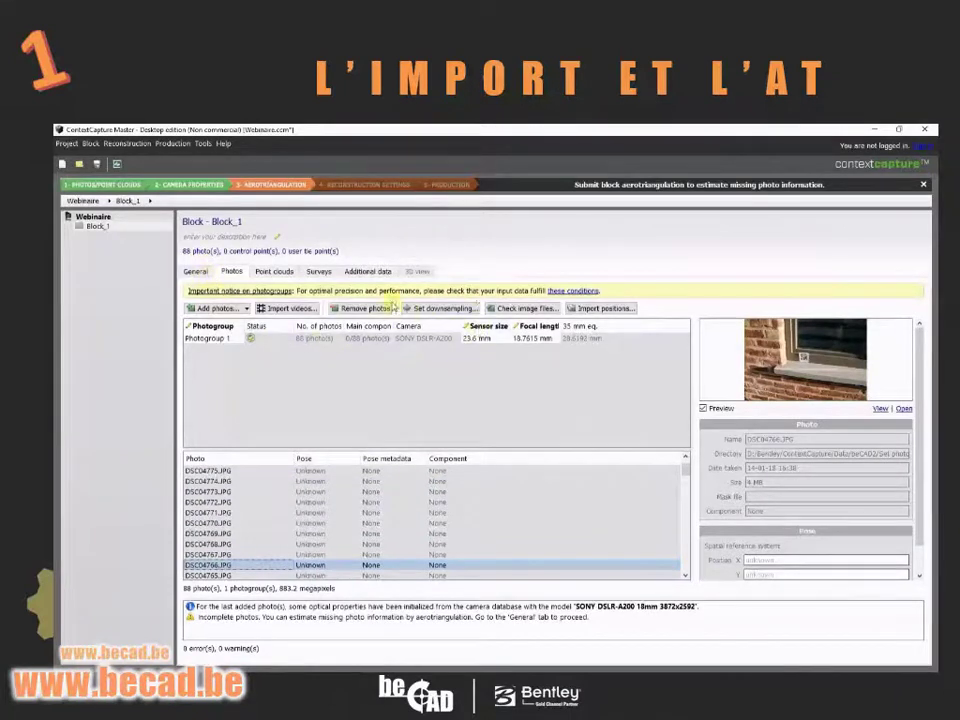
- Apply photo downsampling at 25% of the original to the block and reselect Photogroup 1
click(436, 309)
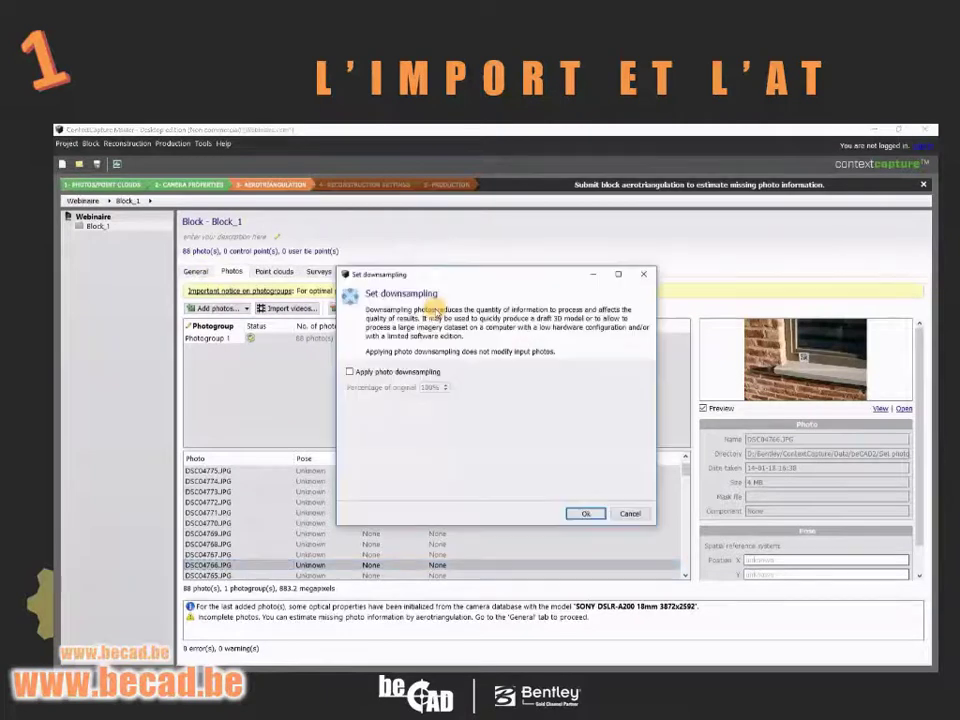
click(396, 373)
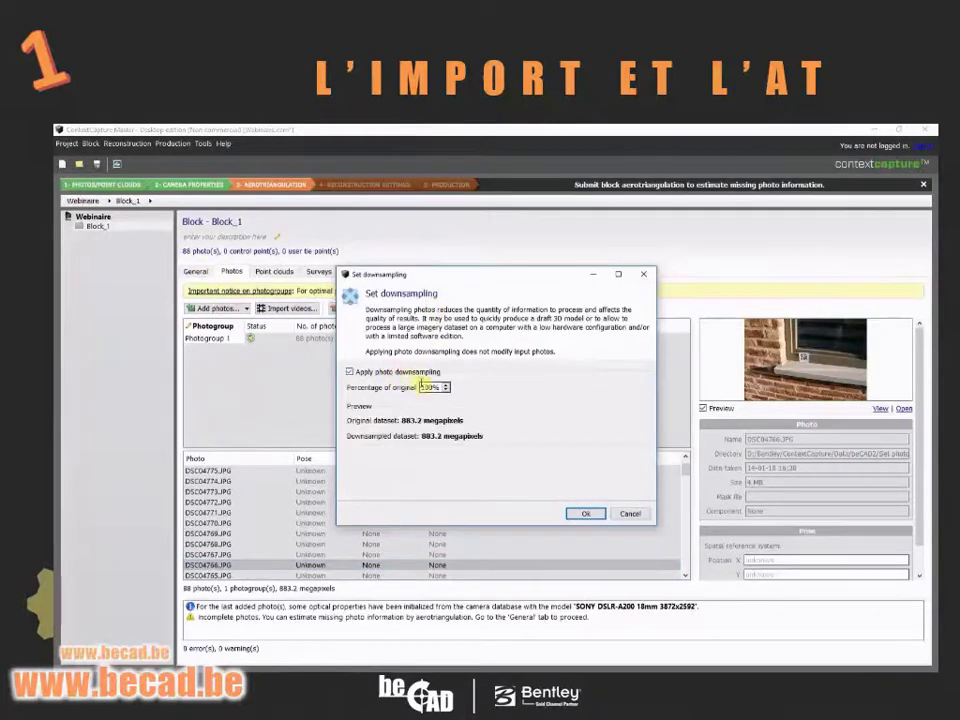
double_click(428, 388)
text(25)
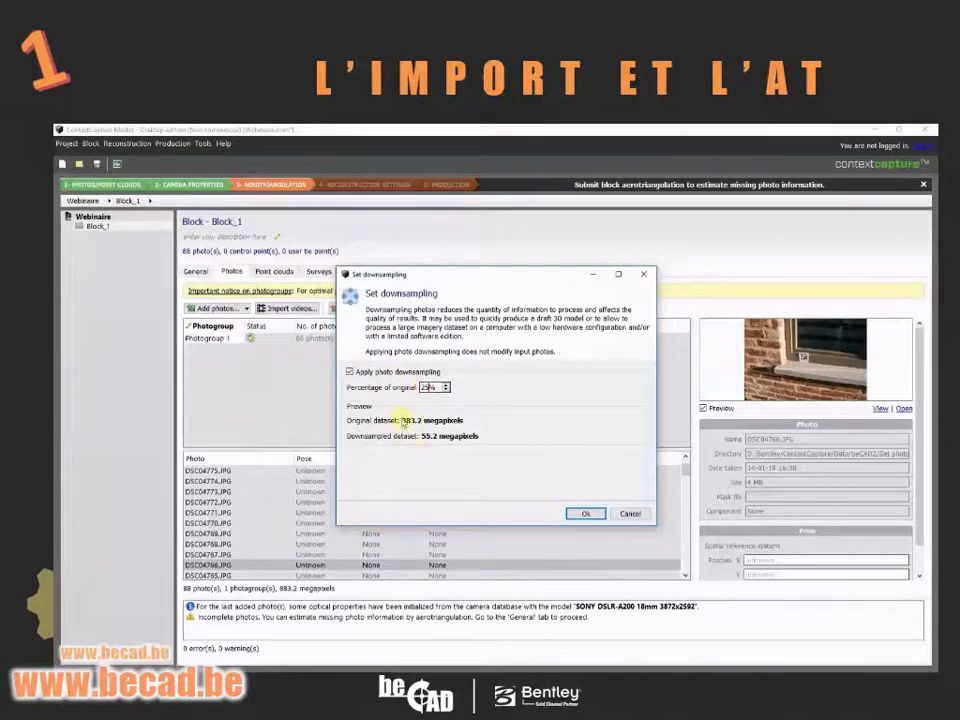
click(586, 514)
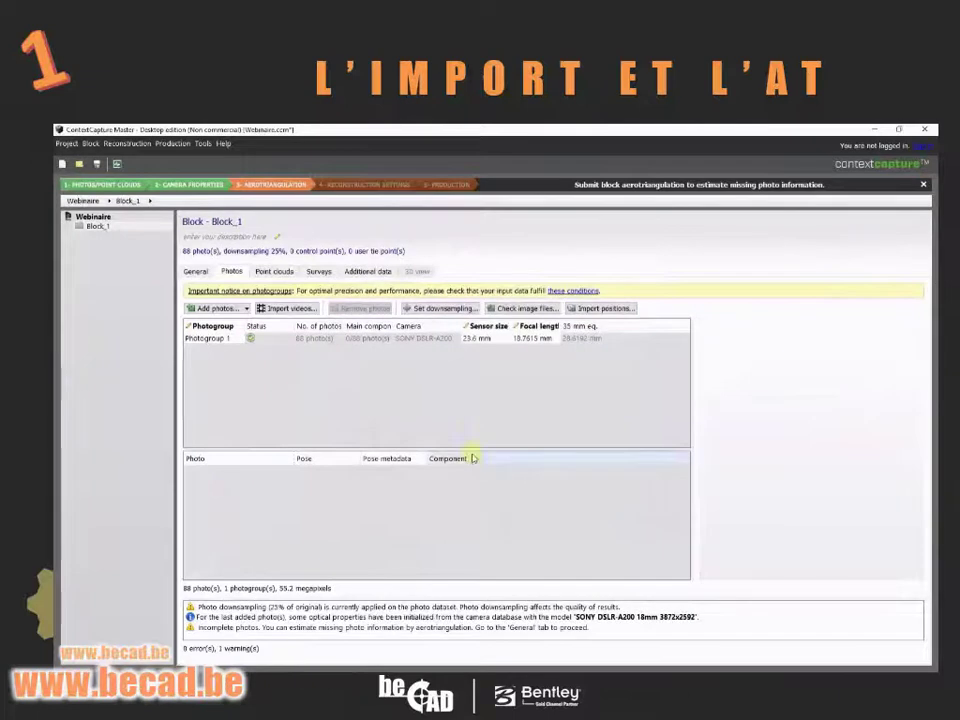
click(224, 339)
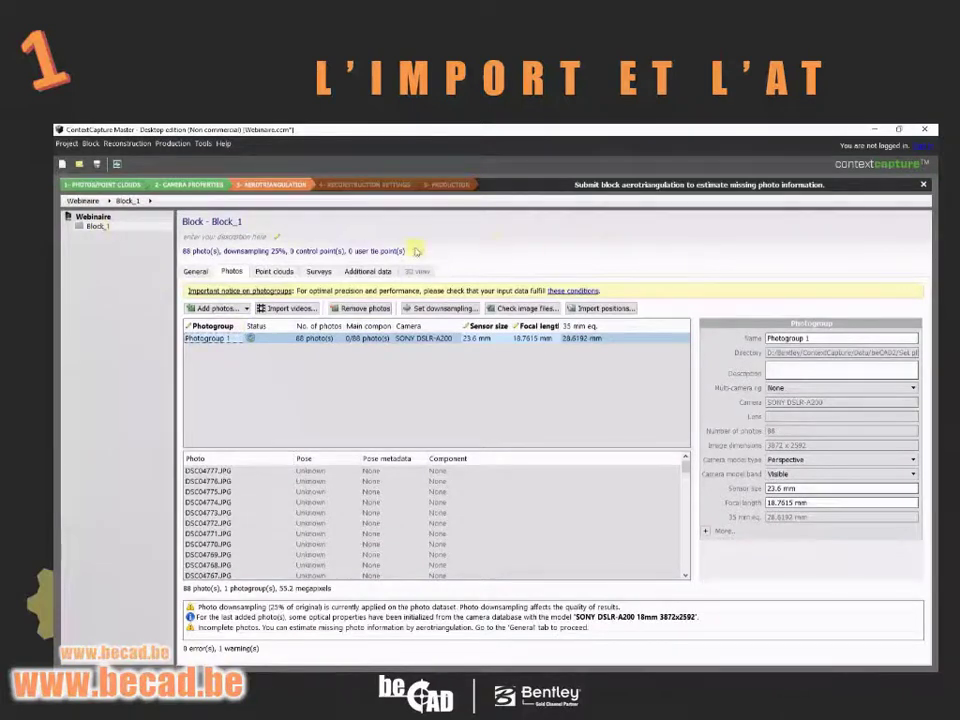
- Start an aerotriangulation of Block_1 and name its output block "Block_1 - AT - Extraction des QR codes"
click(198, 271)
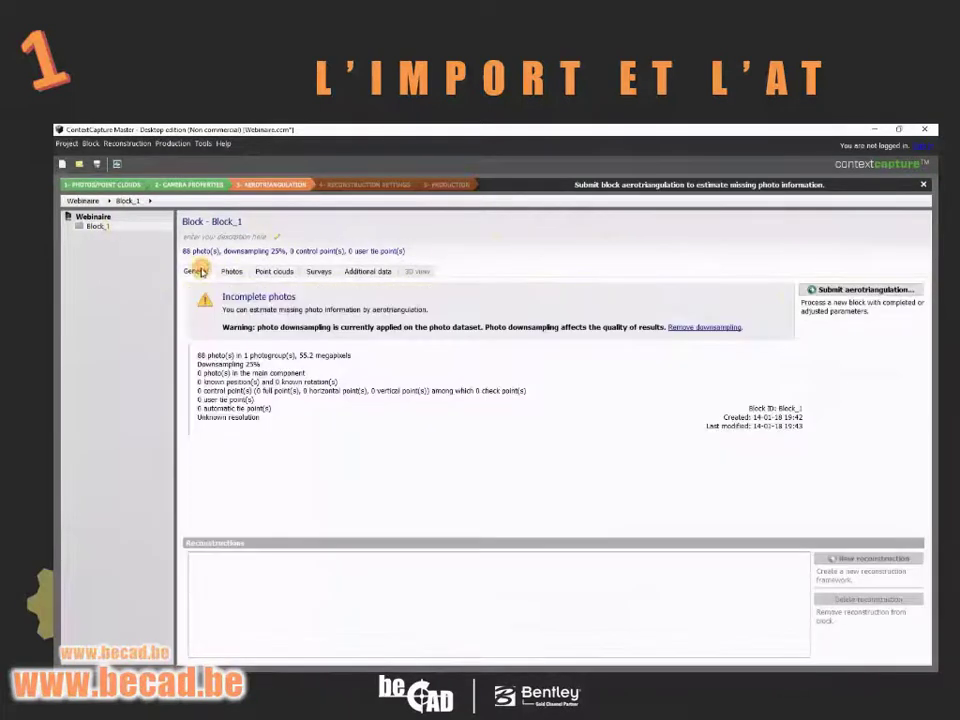
click(868, 289)
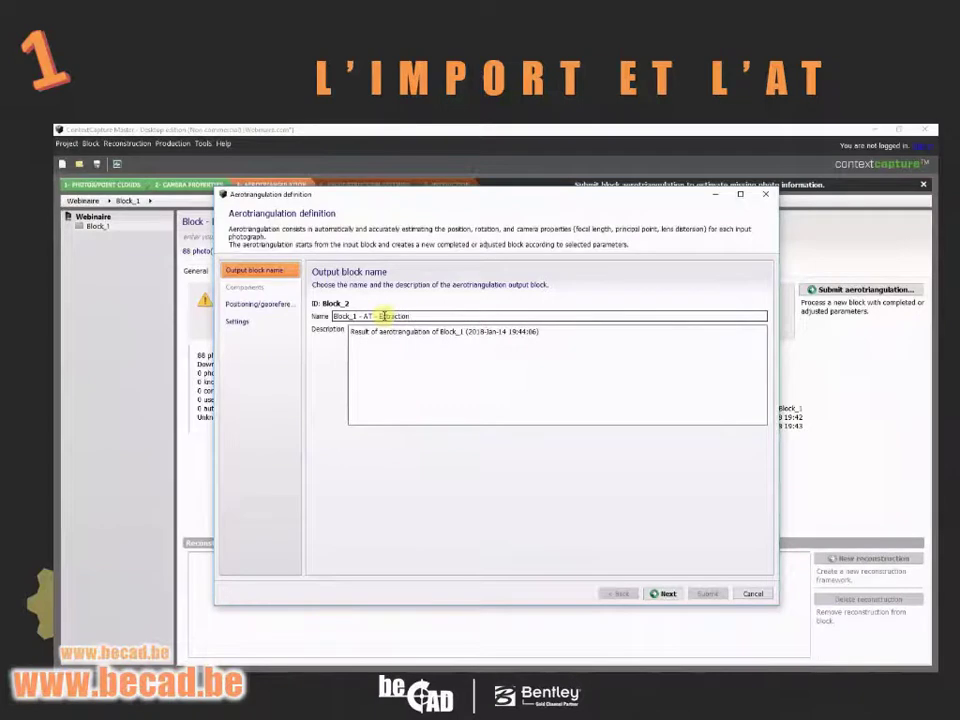
text(G)
text(R codes)
click(668, 594)
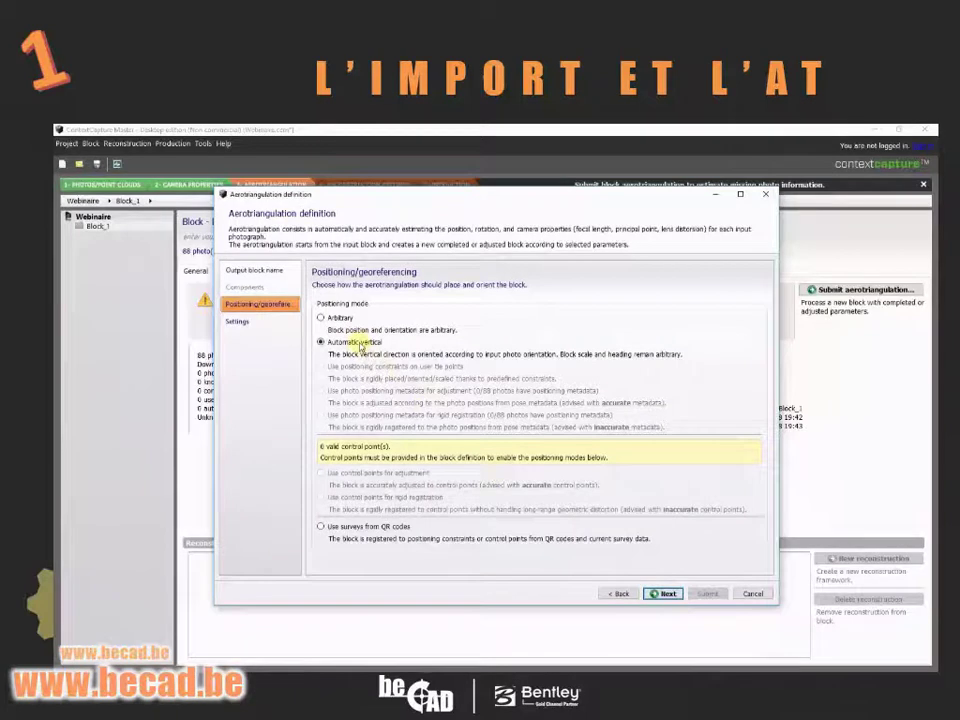
- Keep automatic vertical positioning, enable QR codes extraction in the aerotriangulation settings and submit the job
click(665, 594)
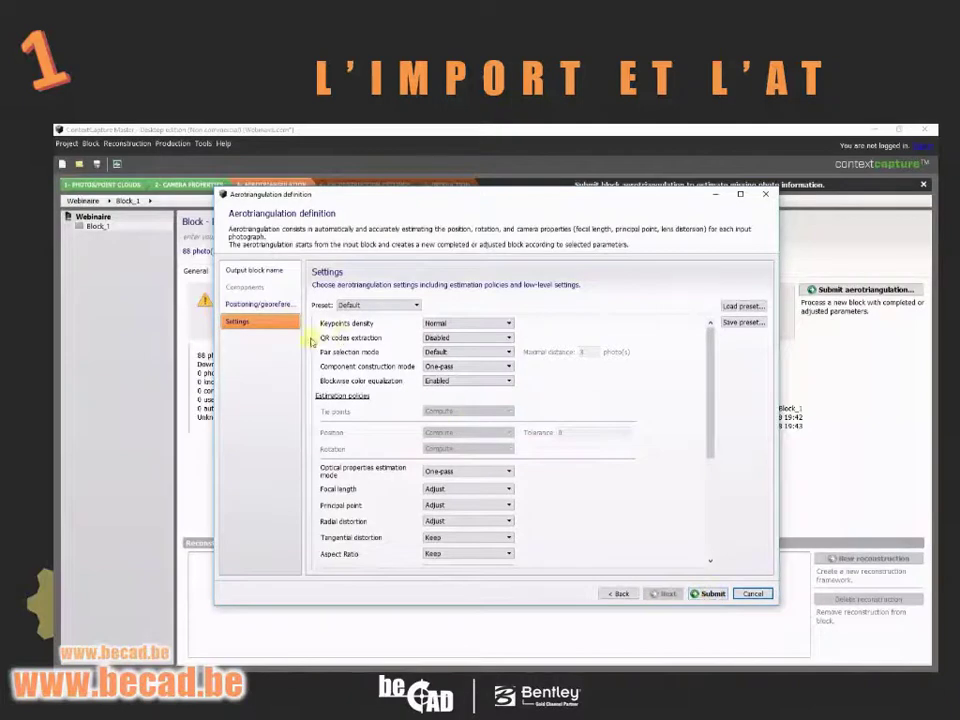
click(439, 338)
click(438, 350)
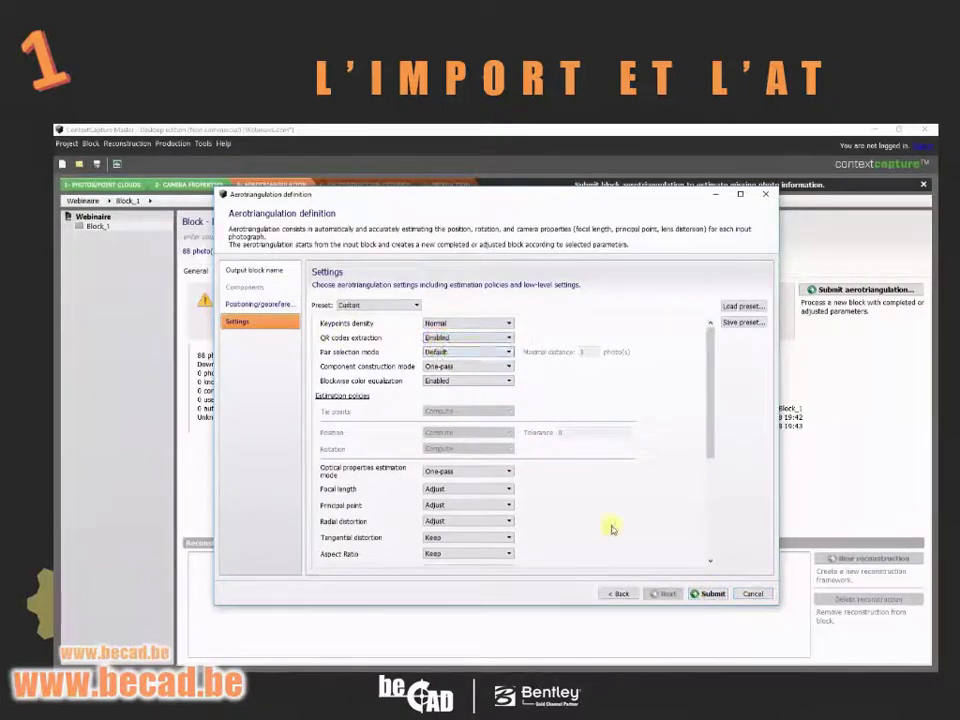
click(713, 594)
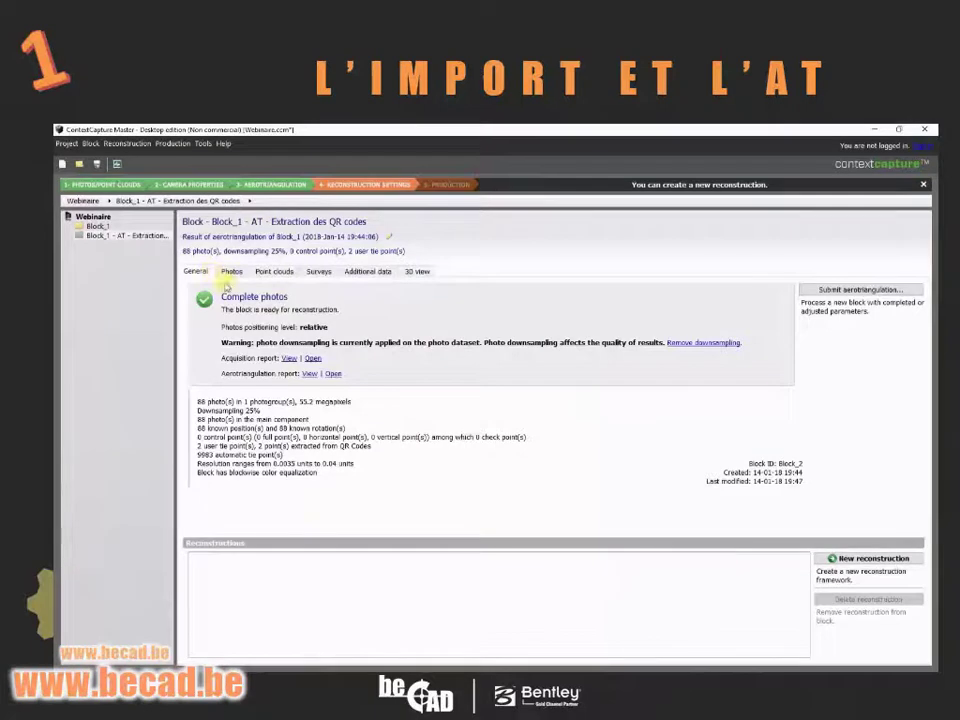
- View the acquisition report of the aerotriangulated block, check how the photos connect and close it
click(288, 359)
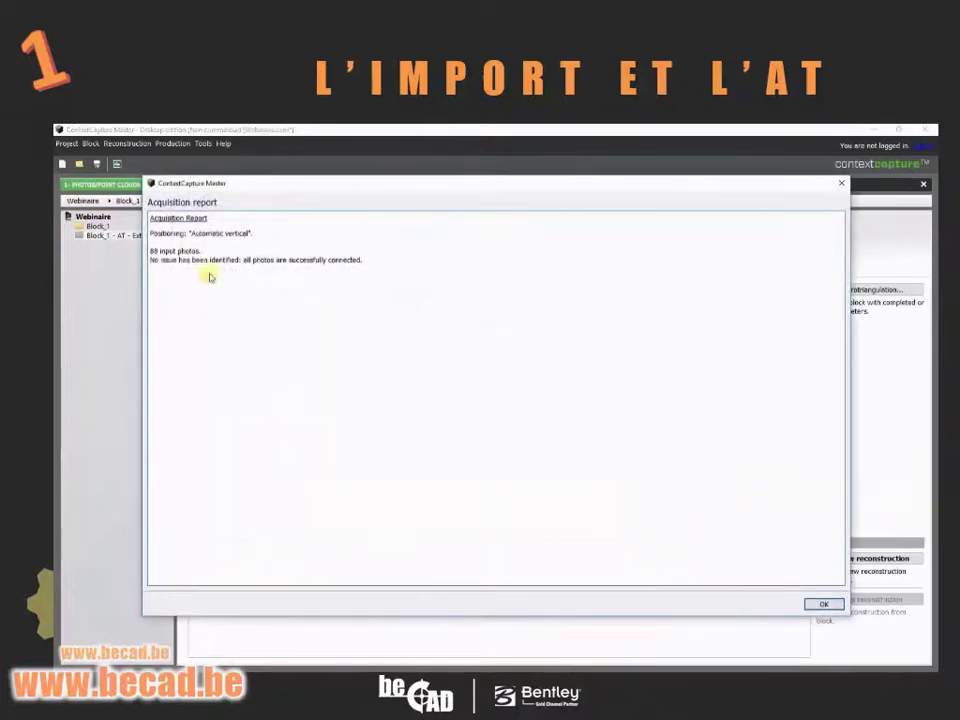
drag(175, 263, 262, 263)
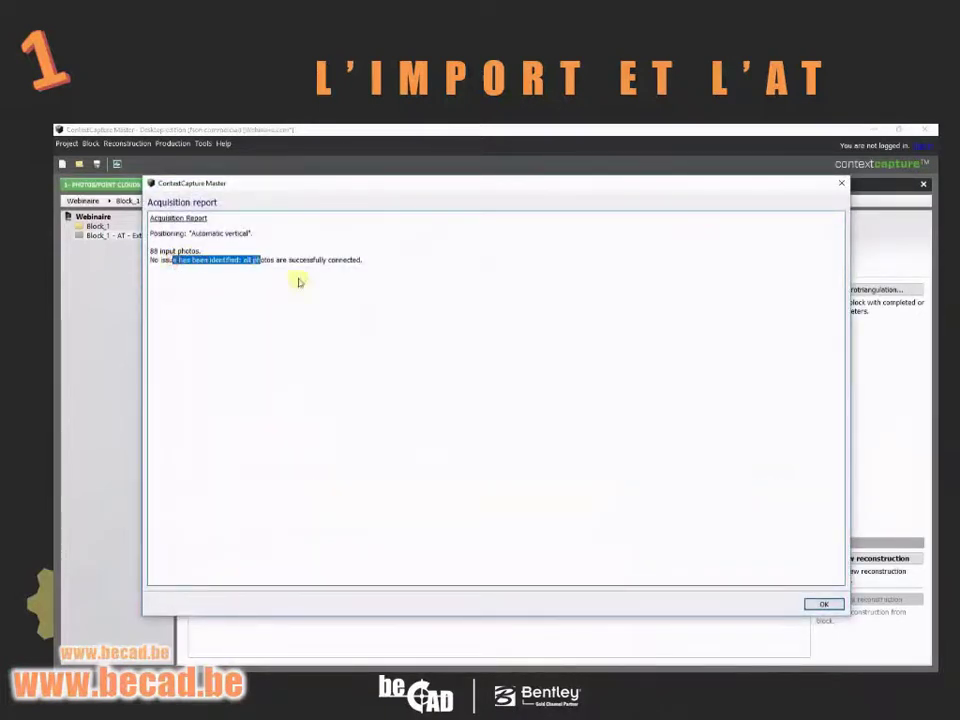
click(823, 604)
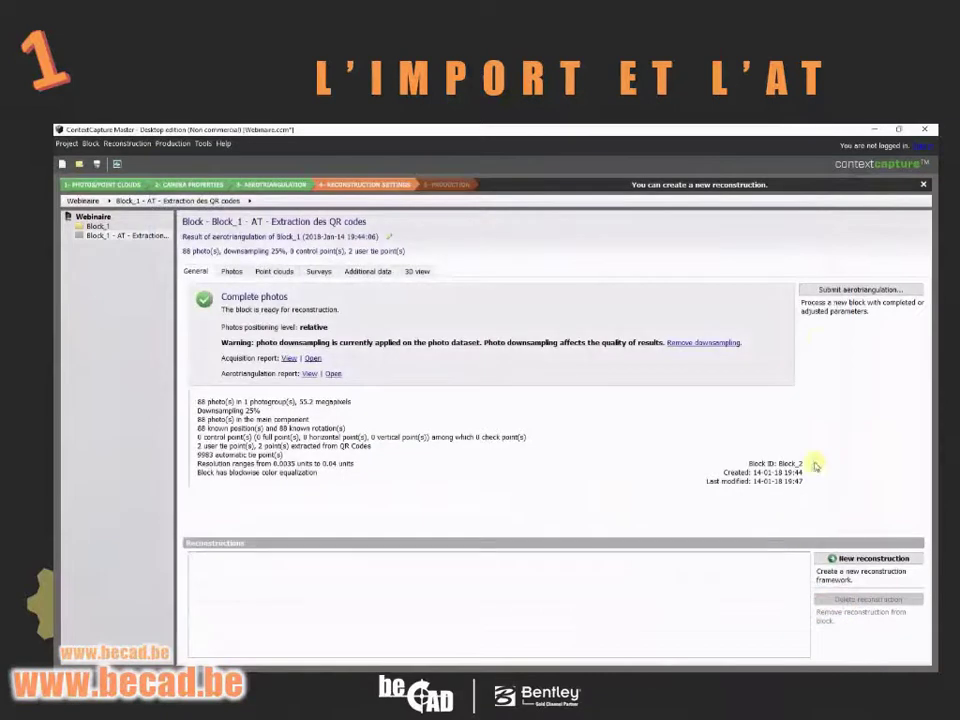
- Inspect the tie point cloud and camera positions of the building in the block's 3D view
click(416, 272)
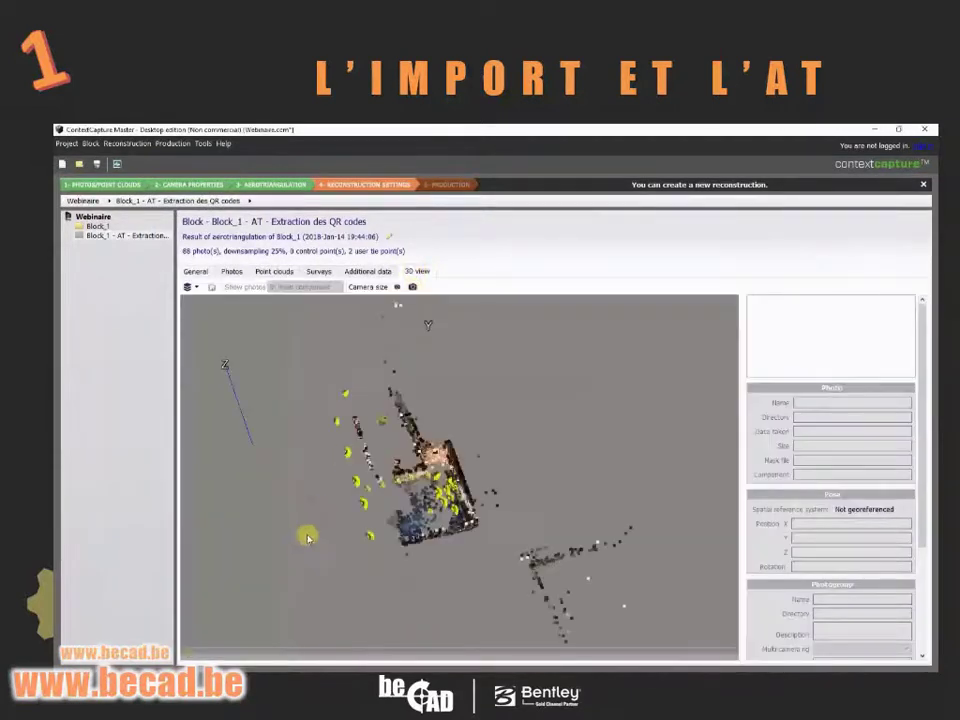
drag(459, 477, 525, 392)
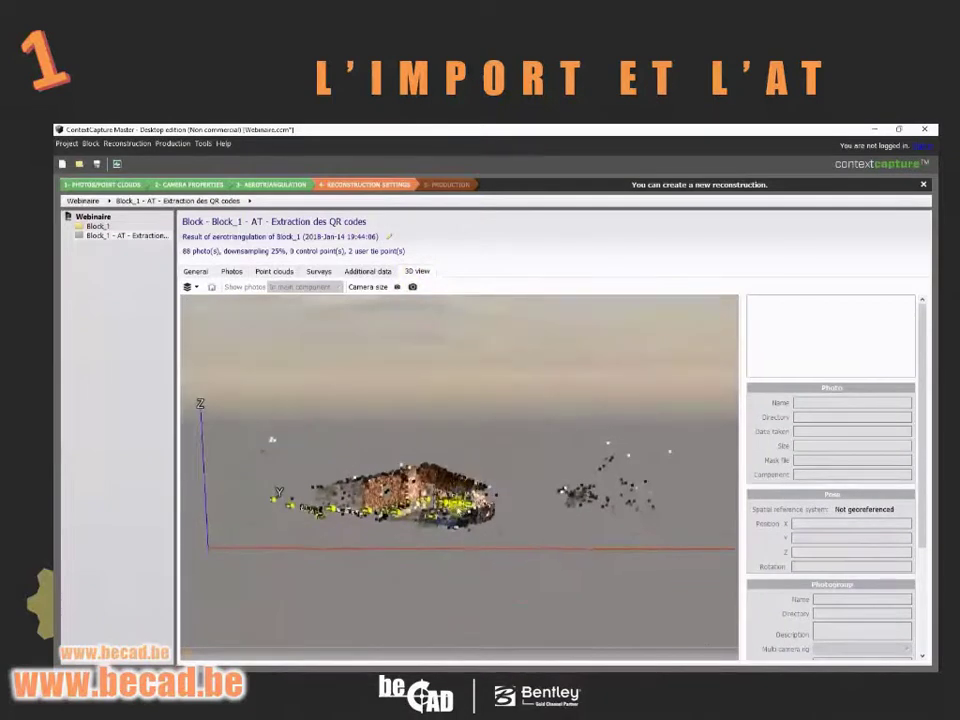
scroll(522, 461, up, 6)
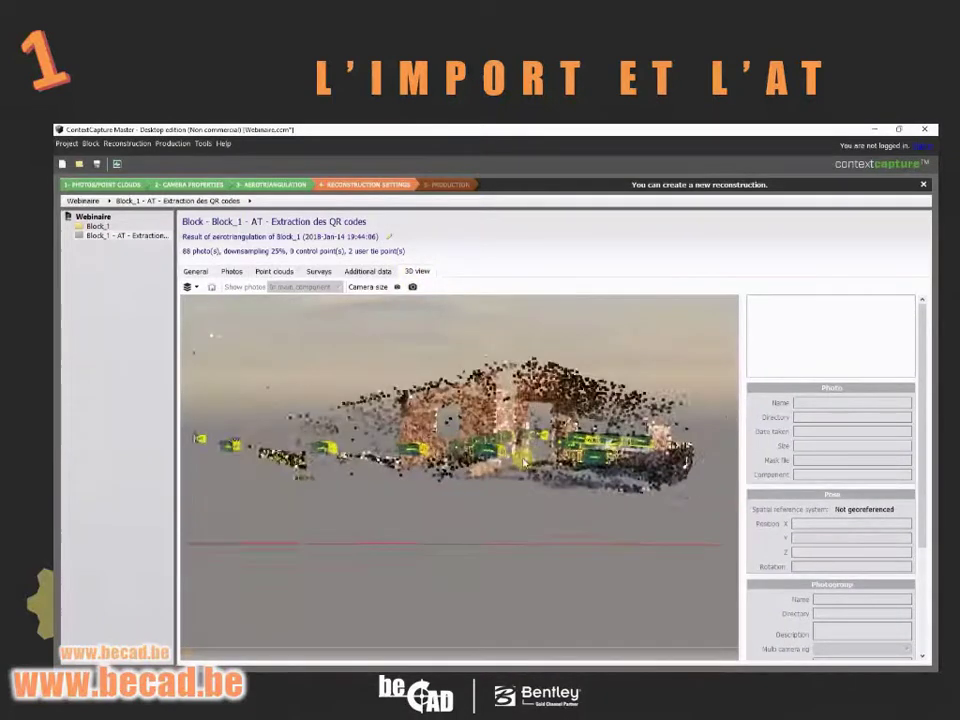
drag(522, 461, 600, 428)
middle_drag(589, 402, 506, 471)
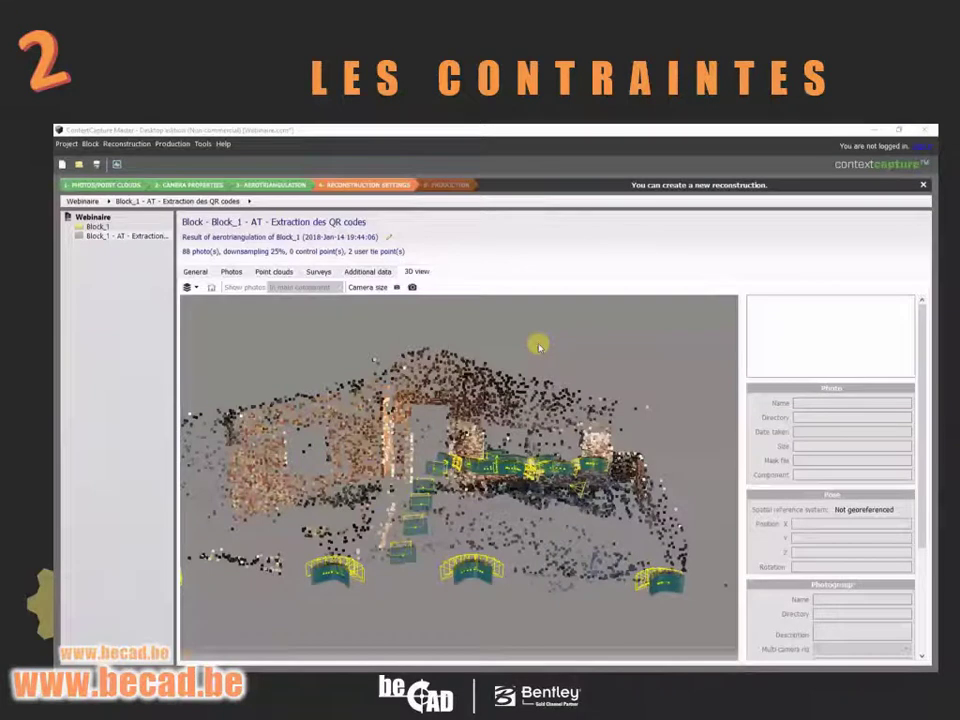
mouse_move(77, 568)
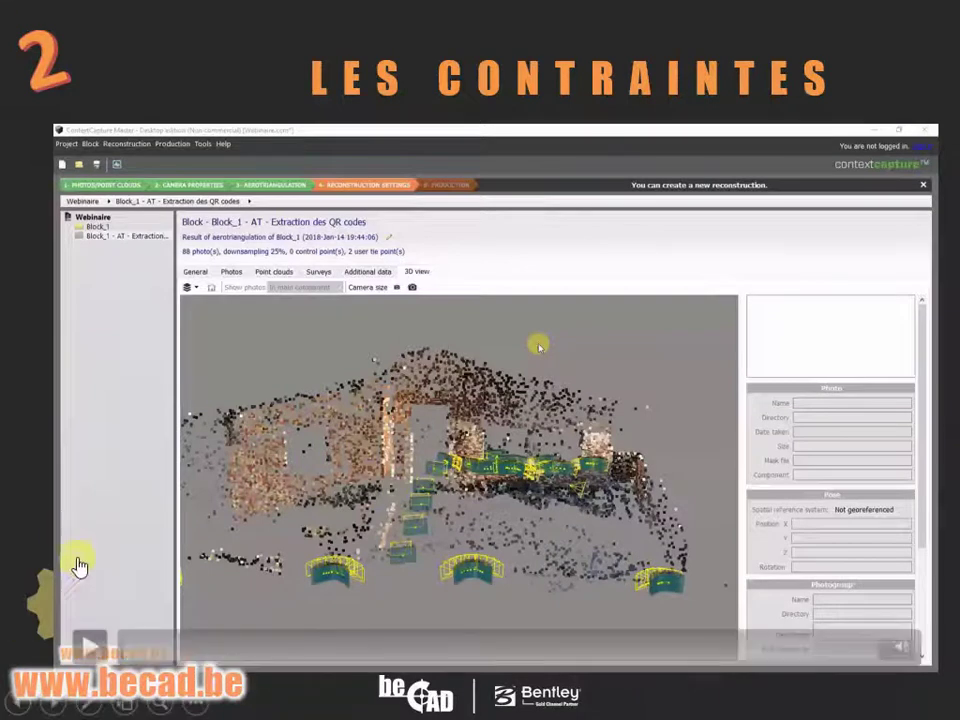
click(92, 655)
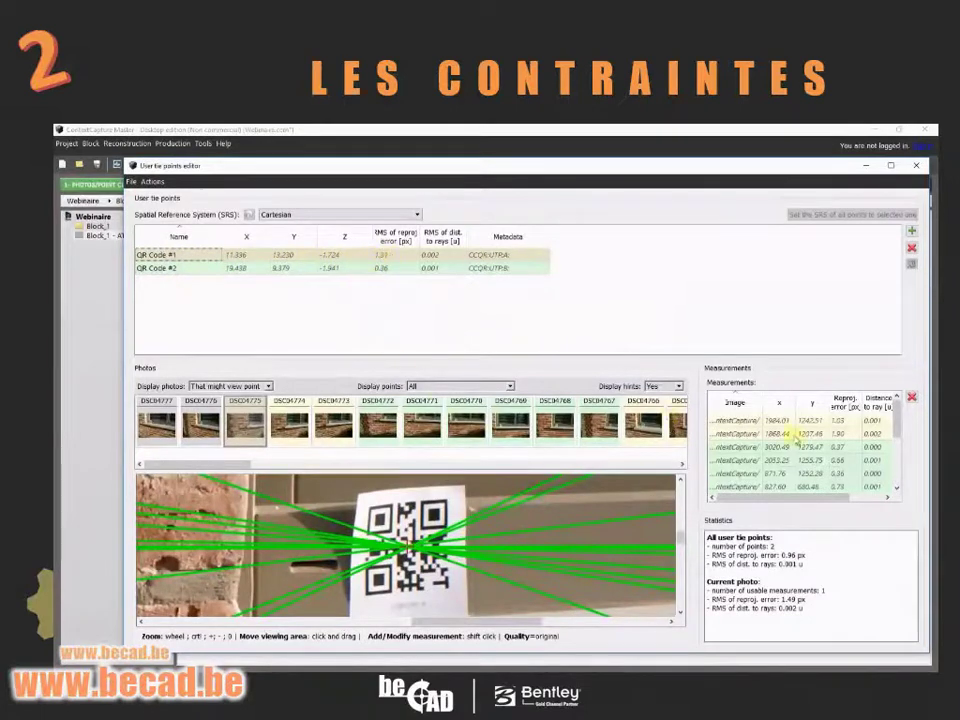
- Review the first measurement of QR Code #1 on its photo in the user tie points editor
click(740, 421)
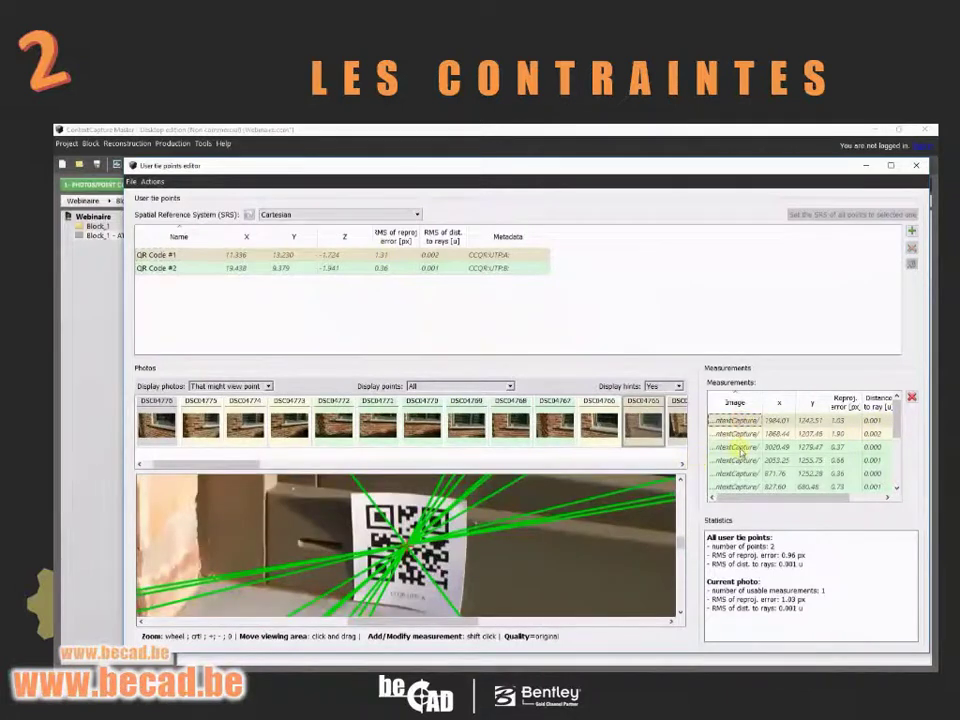
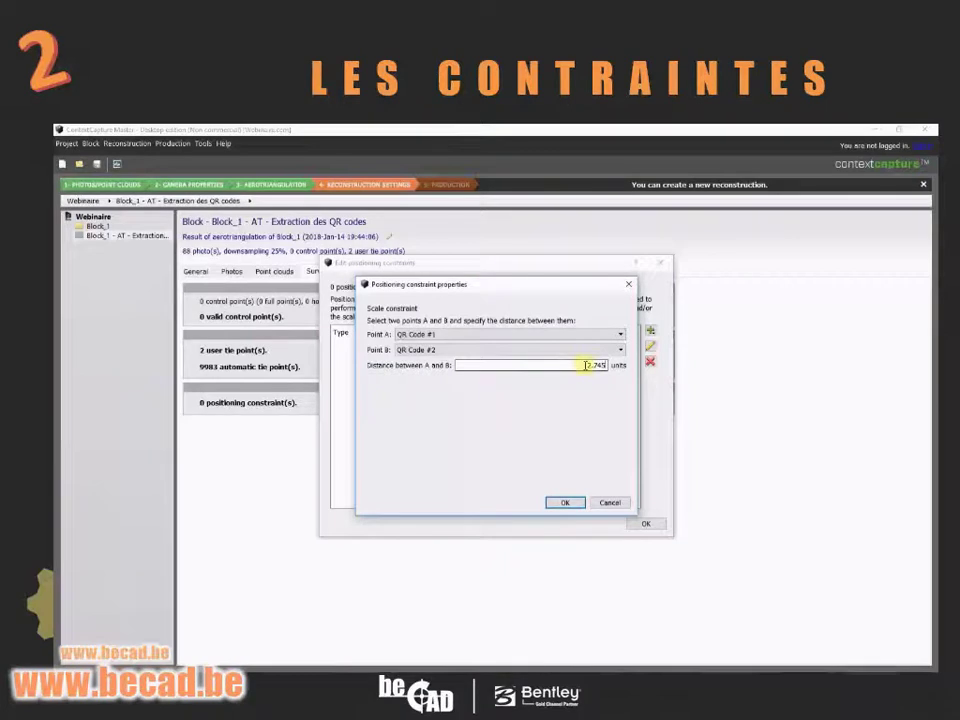
- Confirm the scale constraint between QR Code #1 and QR Code #2 with a distance of 2.745 units
click(567, 502)
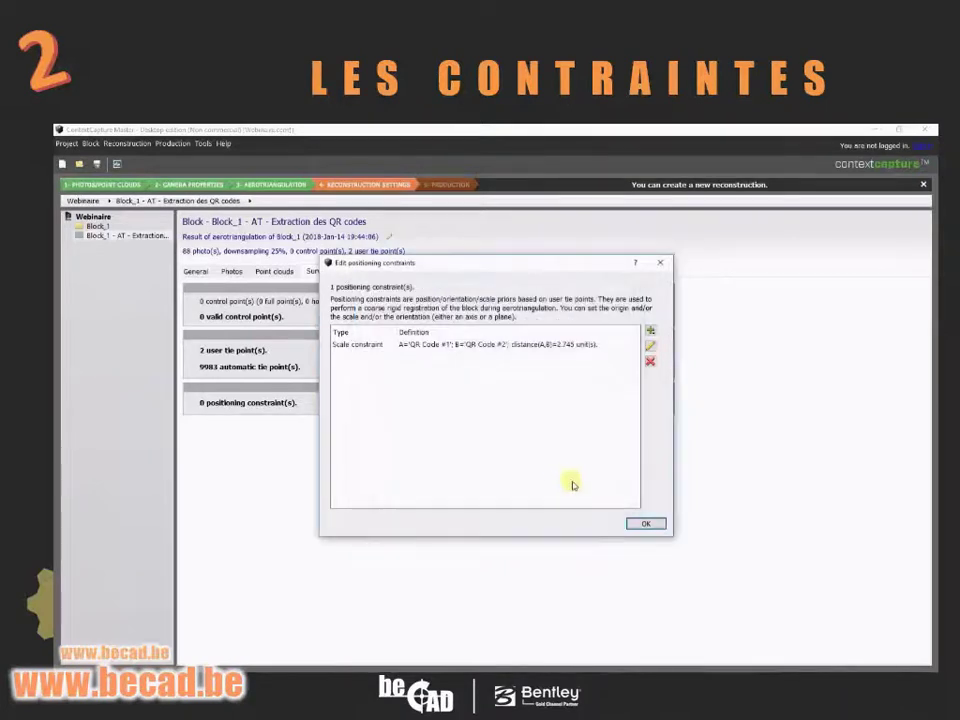
- Add an axis constraint making the line from QR Code #1 to QR Code #2 the x axis, and confirm the positioning constraints
click(651, 330)
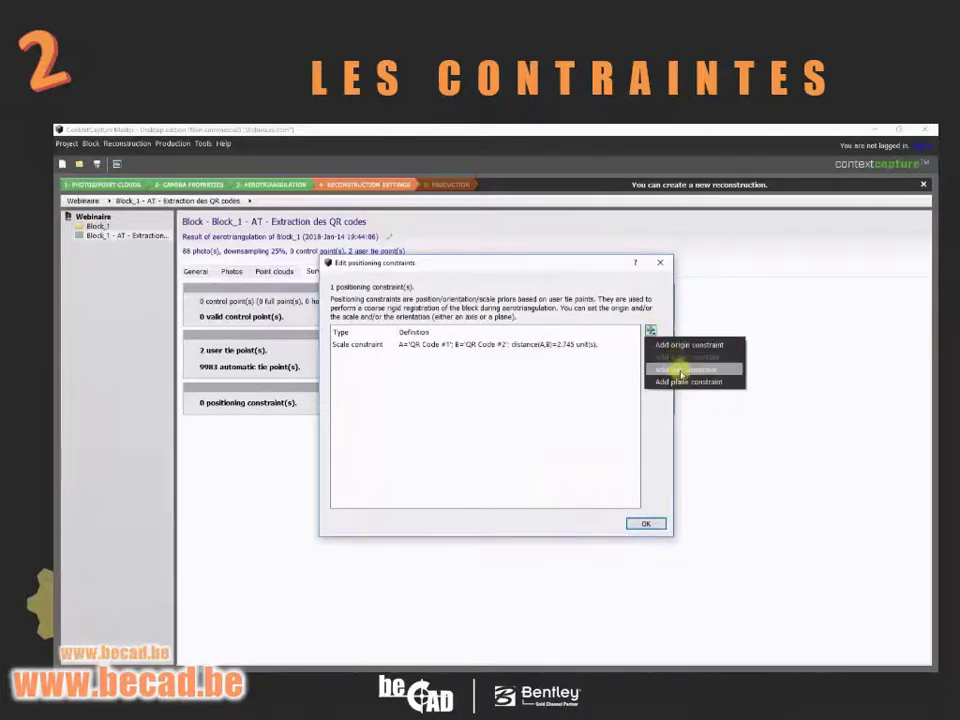
click(683, 370)
click(460, 345)
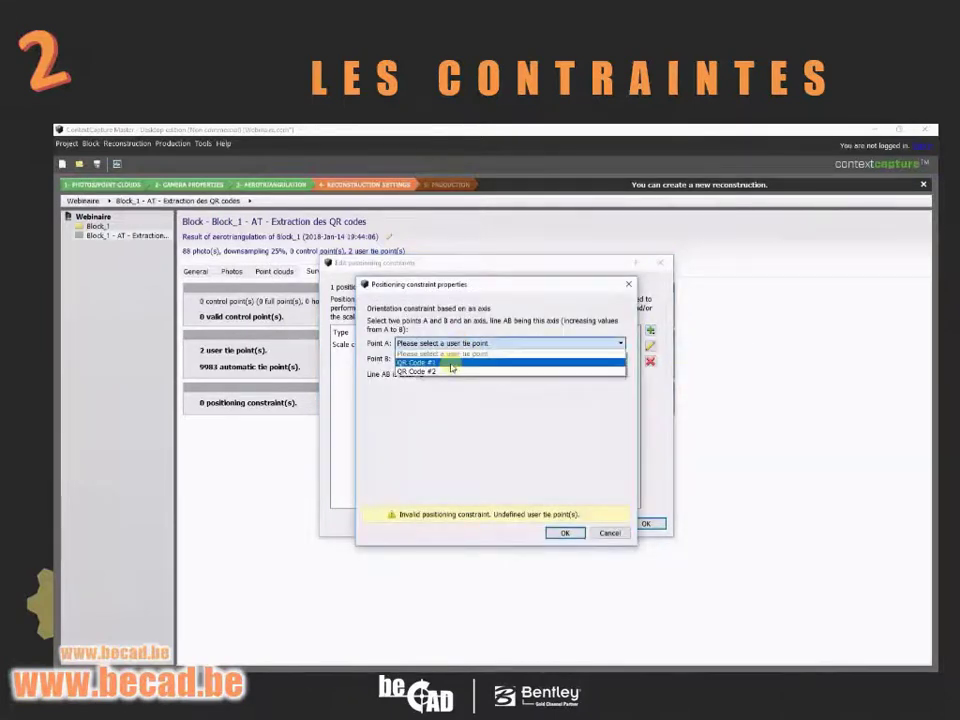
click(452, 367)
click(433, 359)
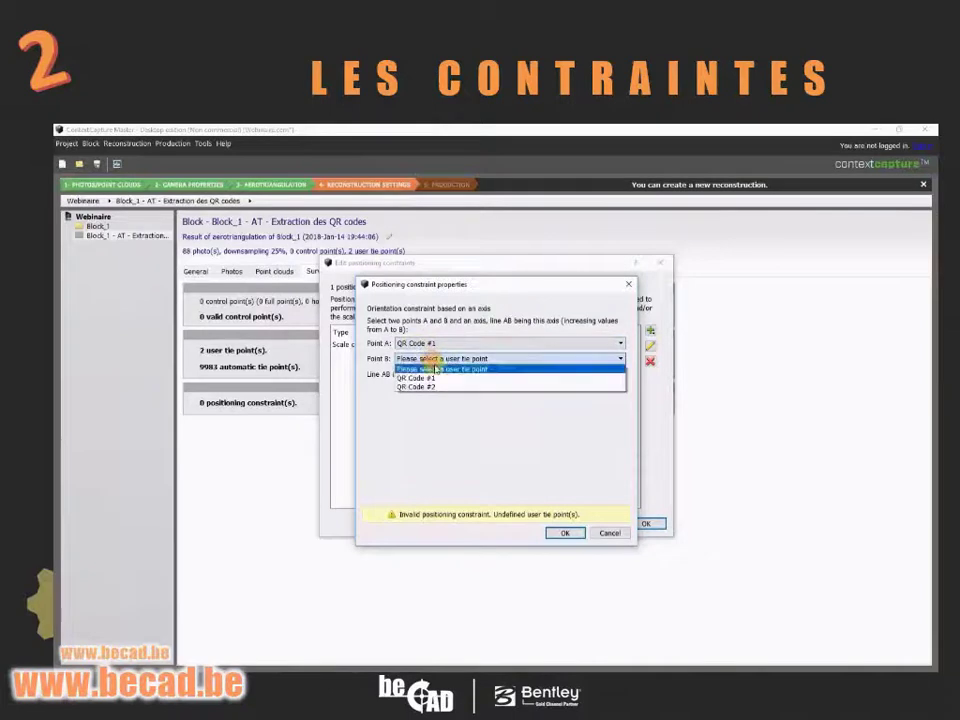
click(435, 387)
click(439, 376)
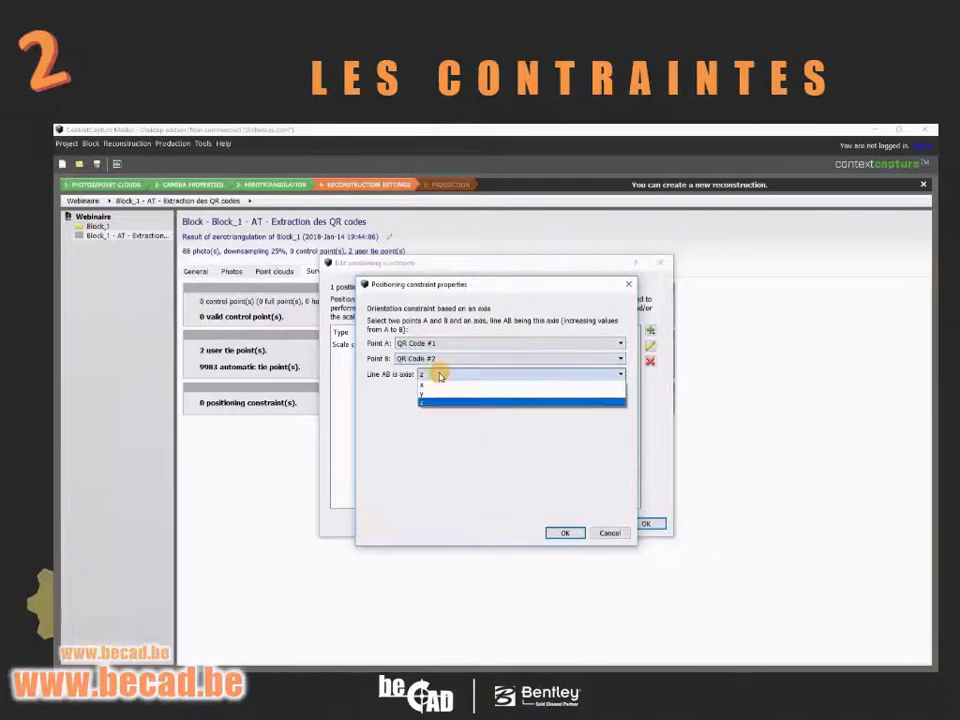
click(428, 386)
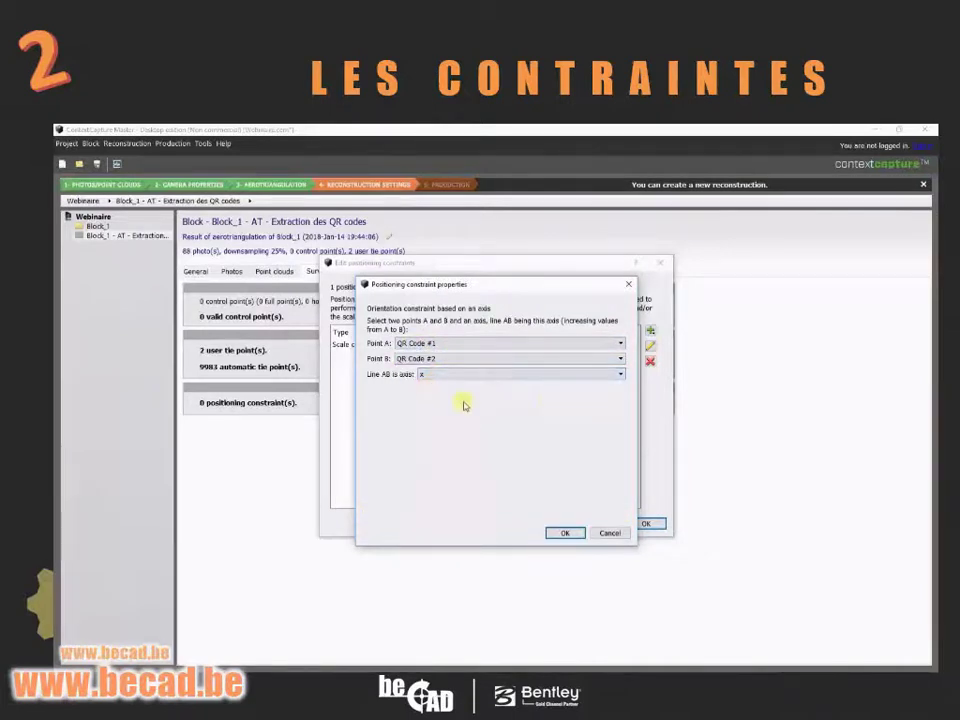
click(567, 533)
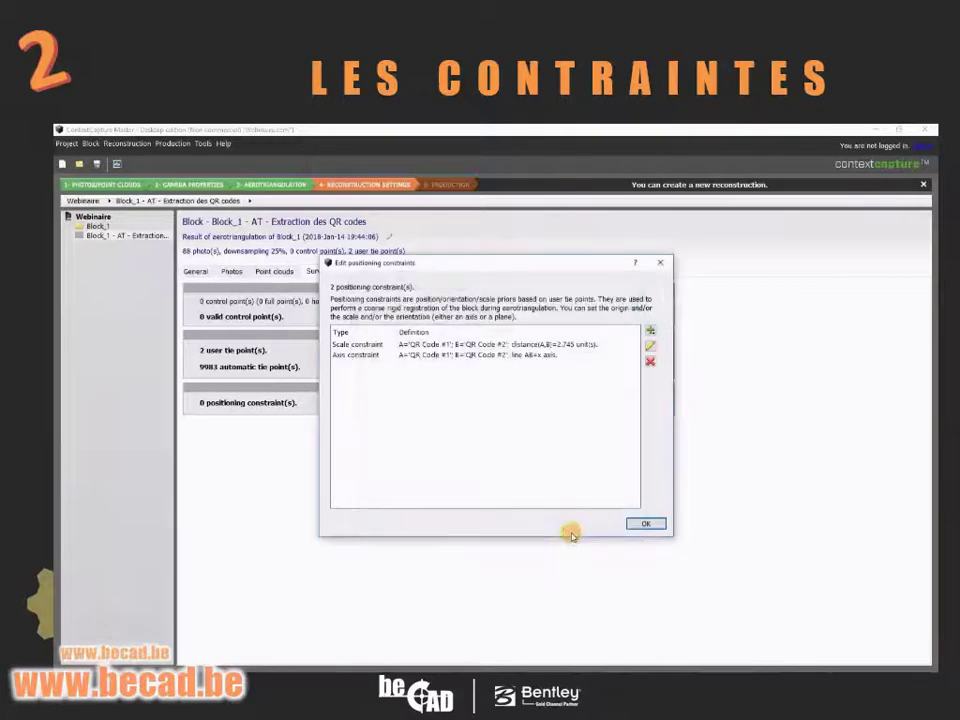
click(645, 524)
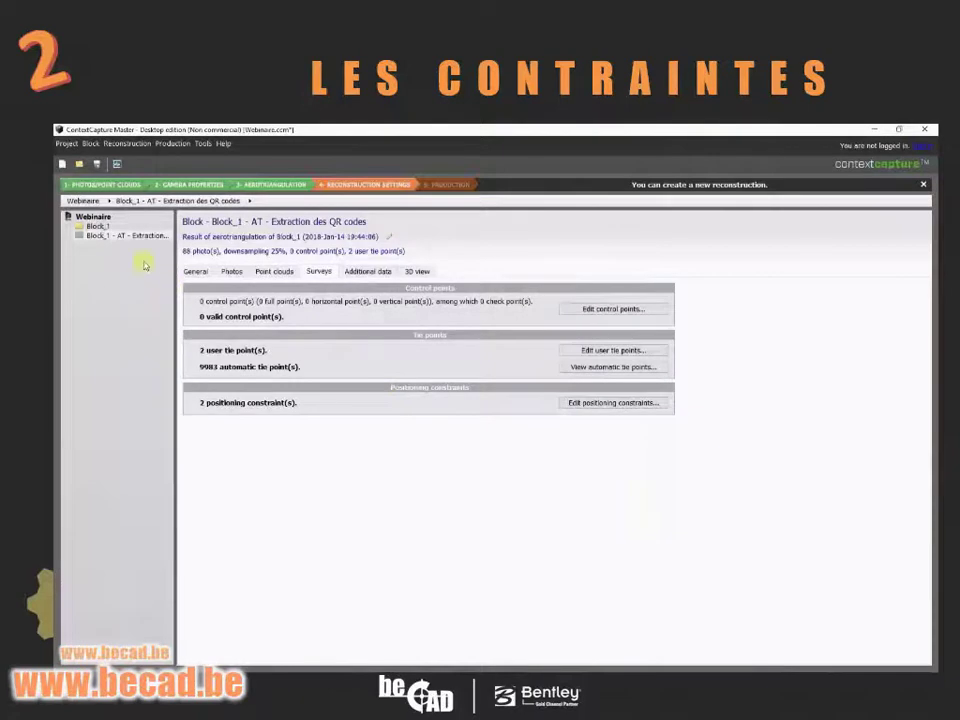
- Submit an aerotriangulation of the QR code block named "Block_1 - AT - Mise à l'échelle et orientation", using positioning constraints on user tie points
right_click(136, 239)
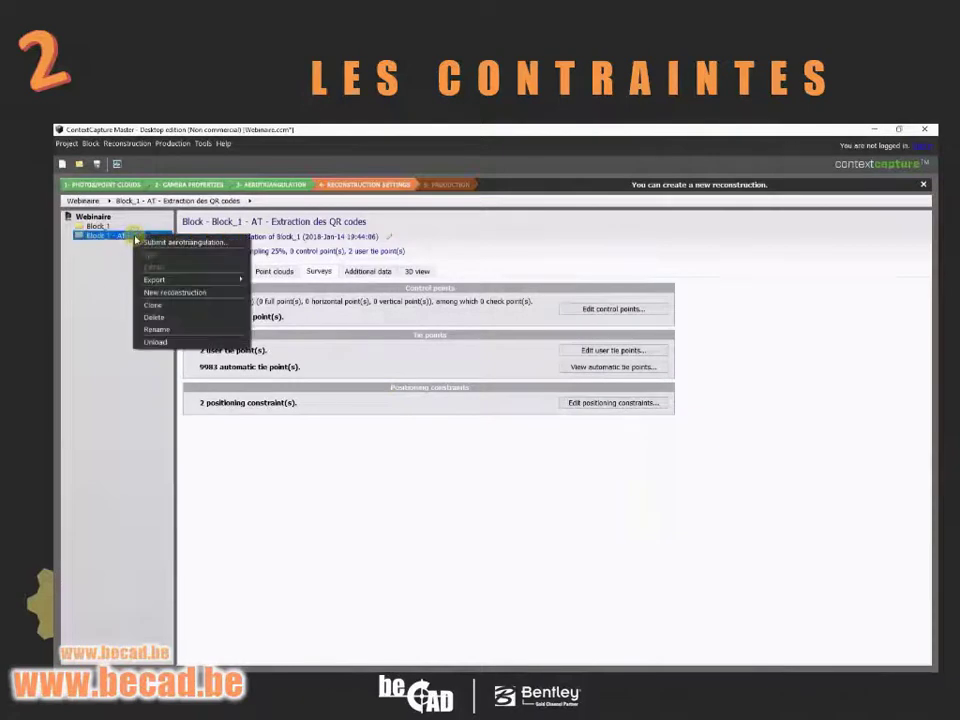
click(216, 246)
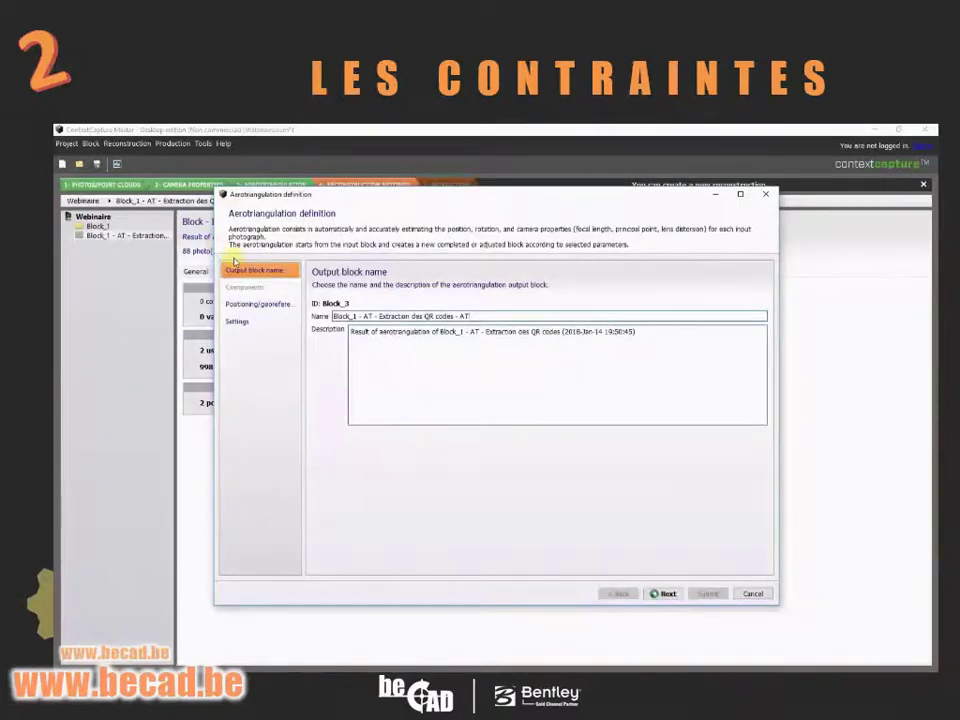
mouse_move(268, 665)
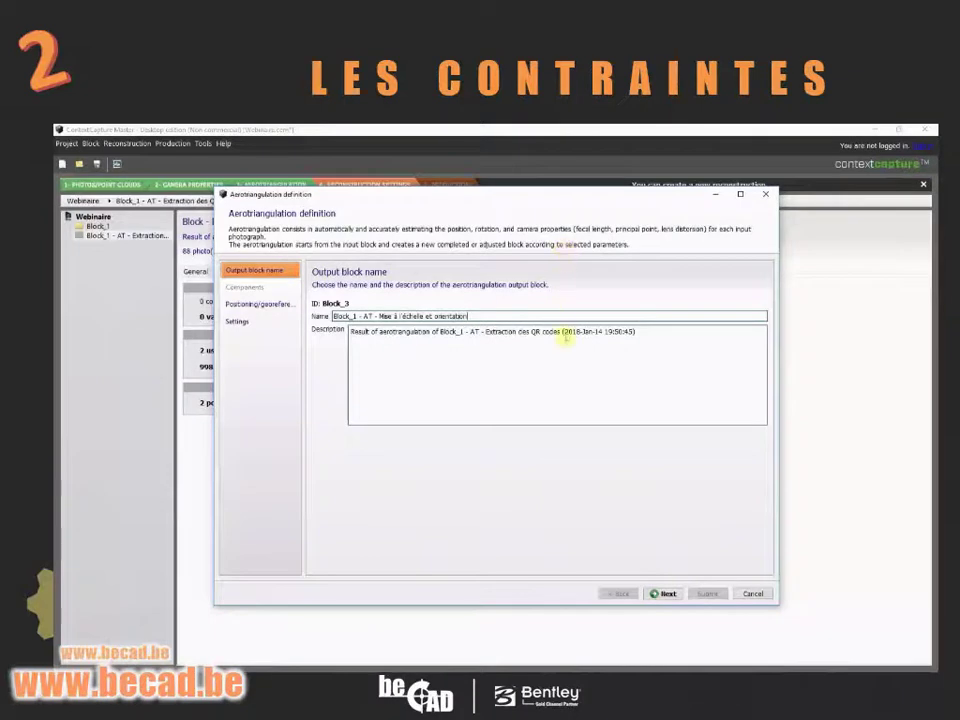
click(667, 594)
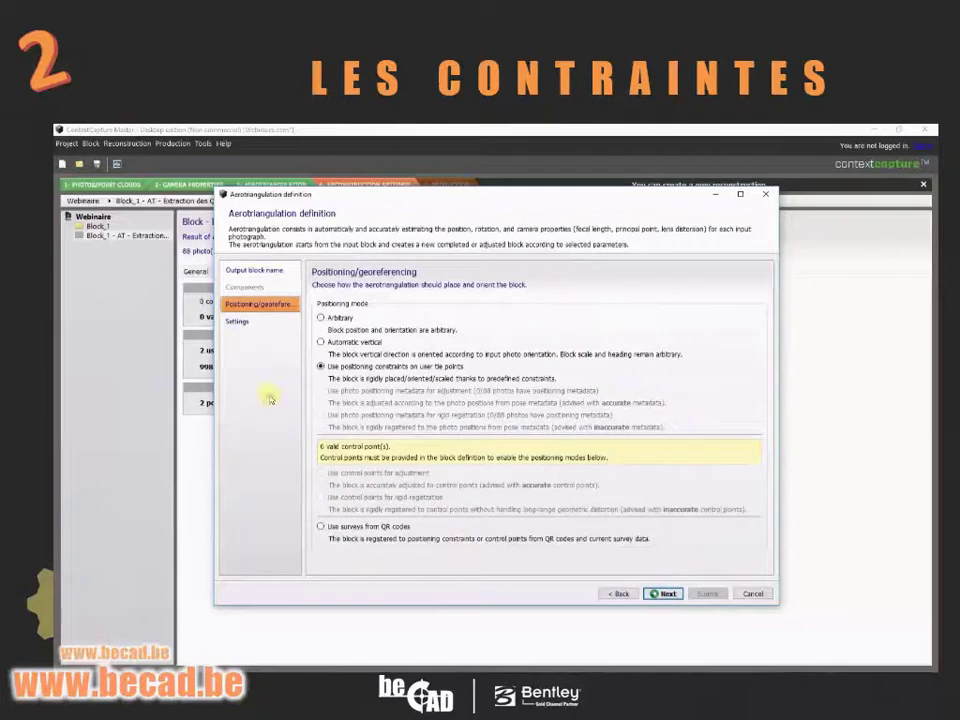
click(667, 594)
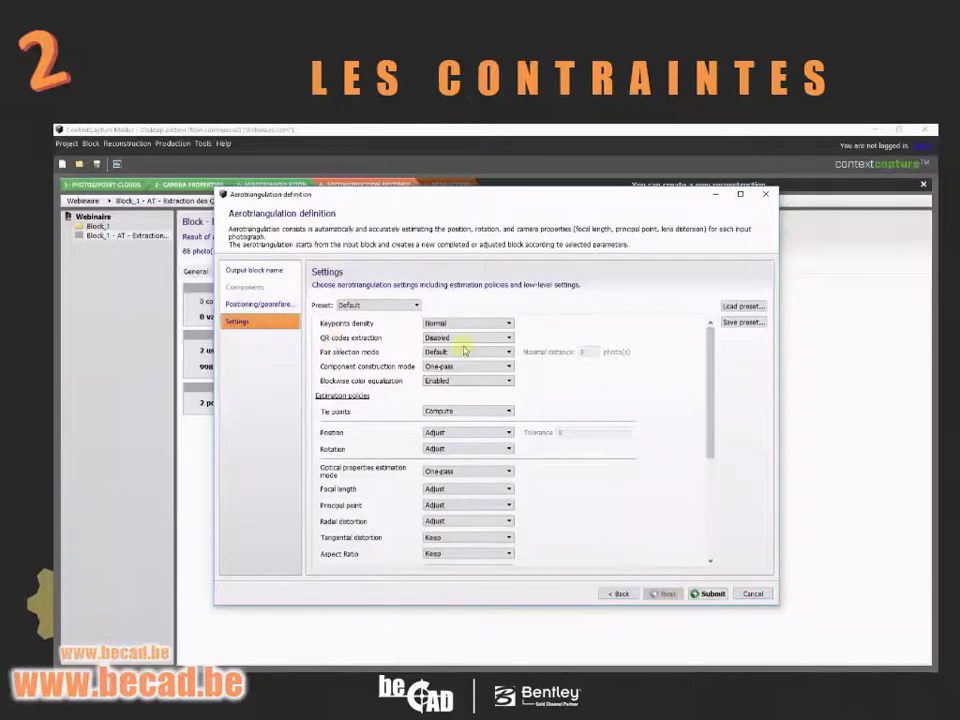
click(713, 594)
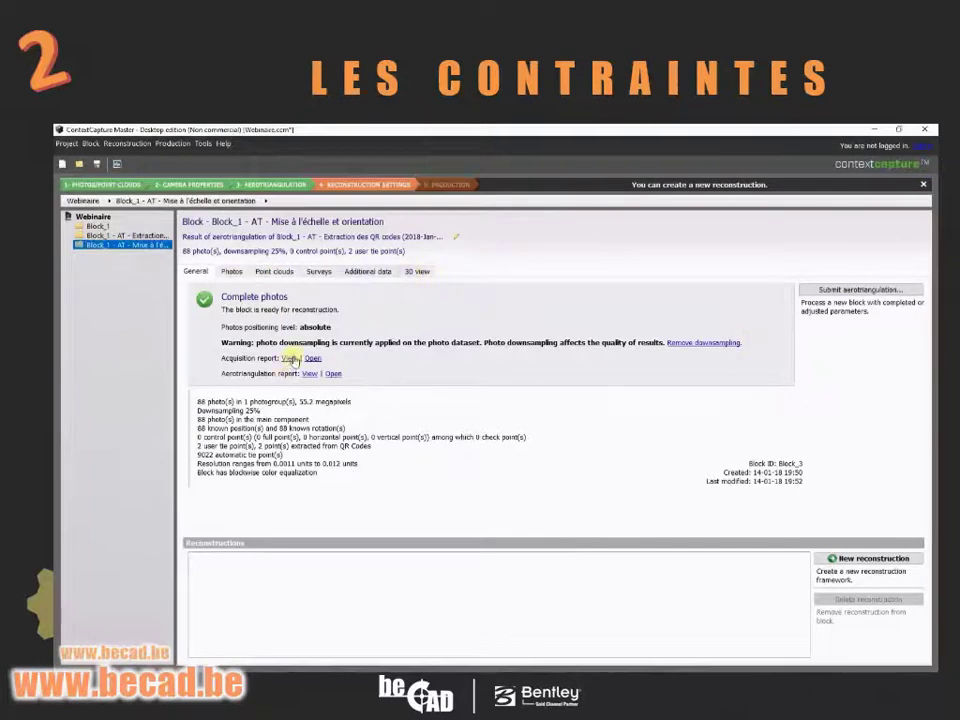
- Inspect the scaled and oriented block's tie point cloud, cameras and axes from several angles in 3D
click(417, 272)
drag(459, 478, 400, 370)
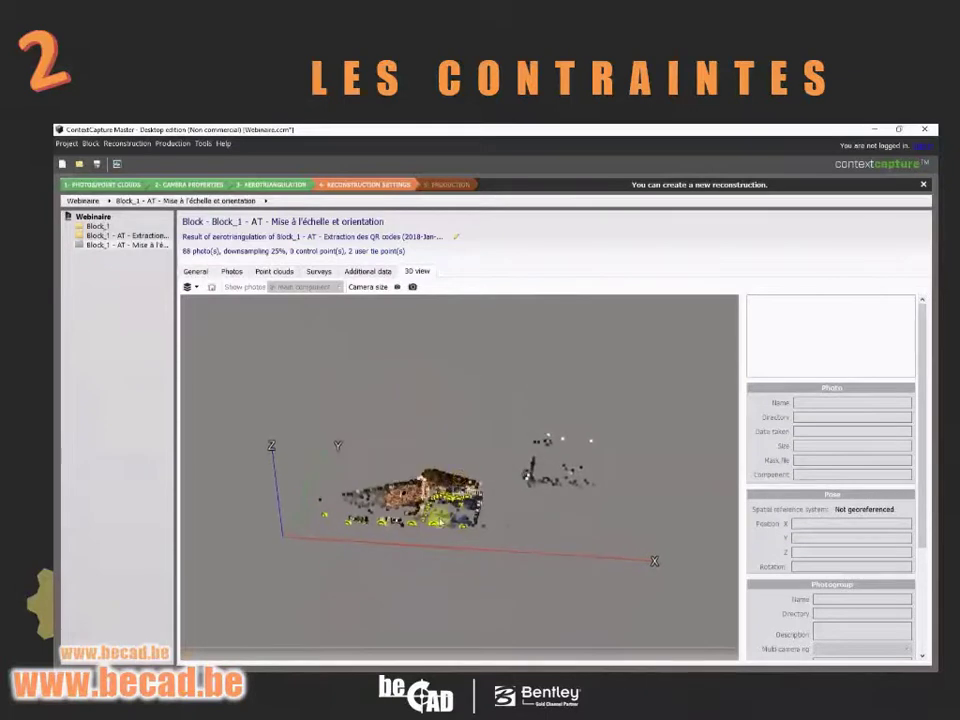
scroll(441, 503, up, 4)
middle_drag(422, 574, 534, 479)
drag(534, 479, 545, 440)
scroll(548, 430, up, 4)
scroll(550, 429, up, 1)
middle_drag(594, 424, 401, 546)
drag(407, 538, 500, 553)
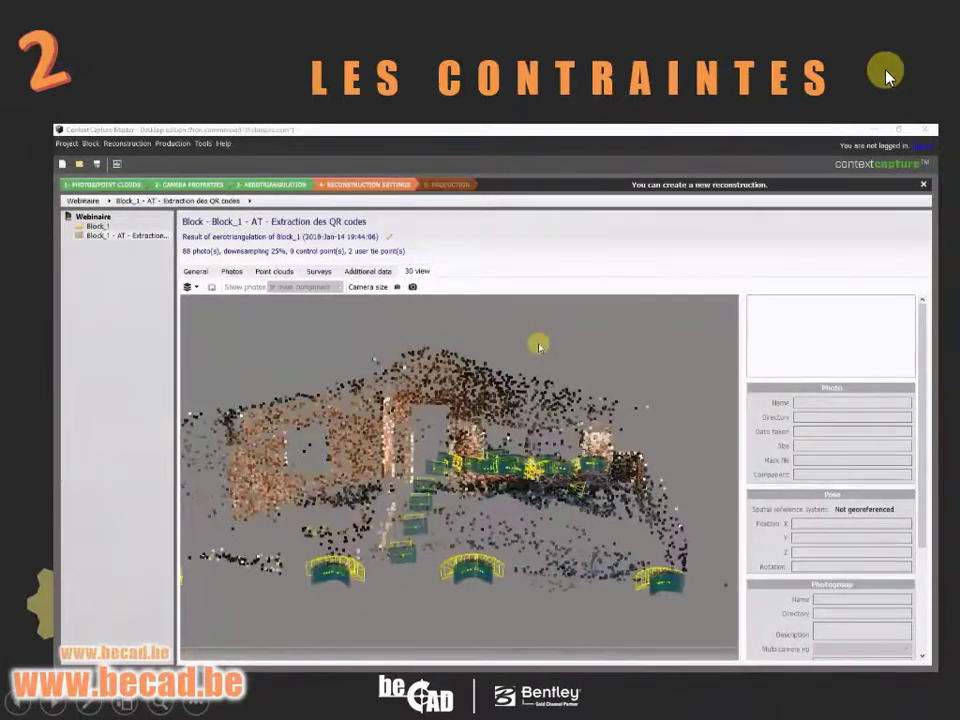
click(888, 77)
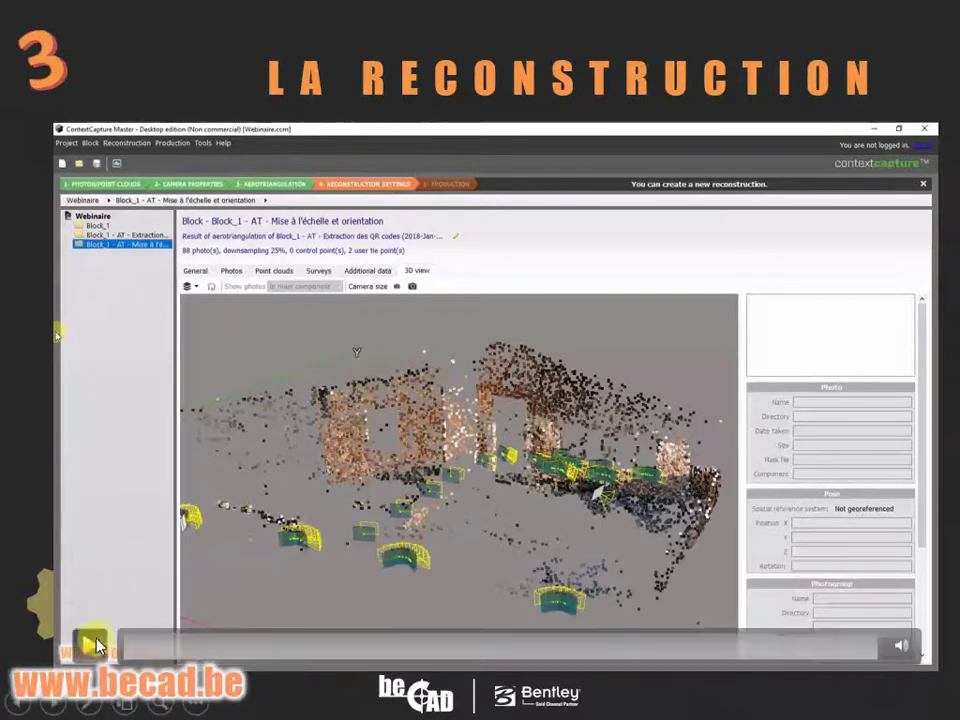
click(90, 645)
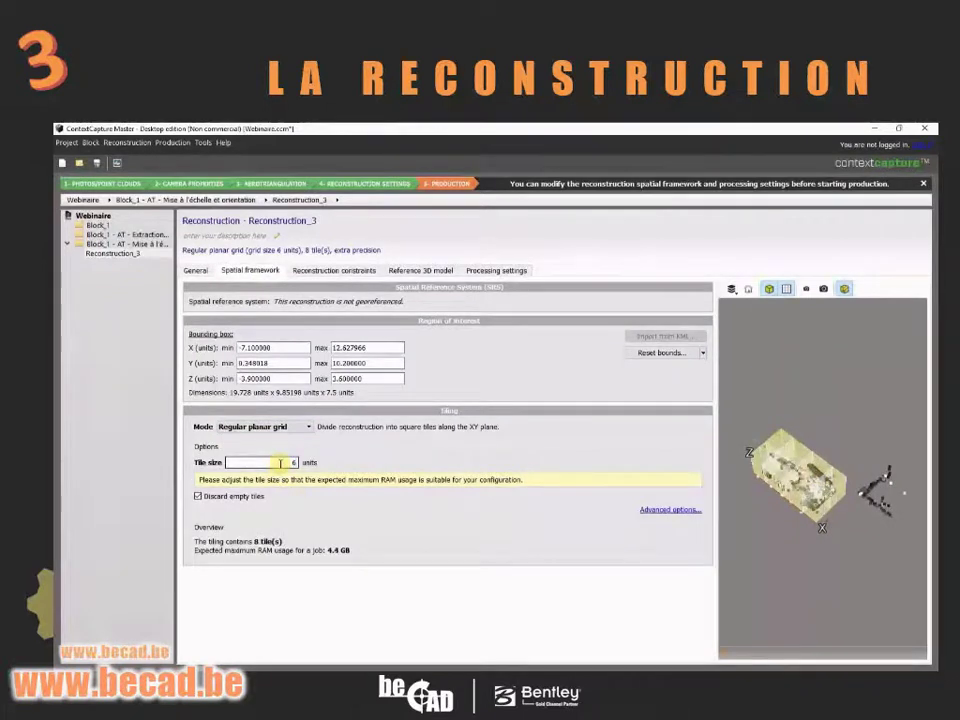
- Try Adaptive tiling for the reconstruction's spatial framework and settle on the No tiling mode
click(255, 427)
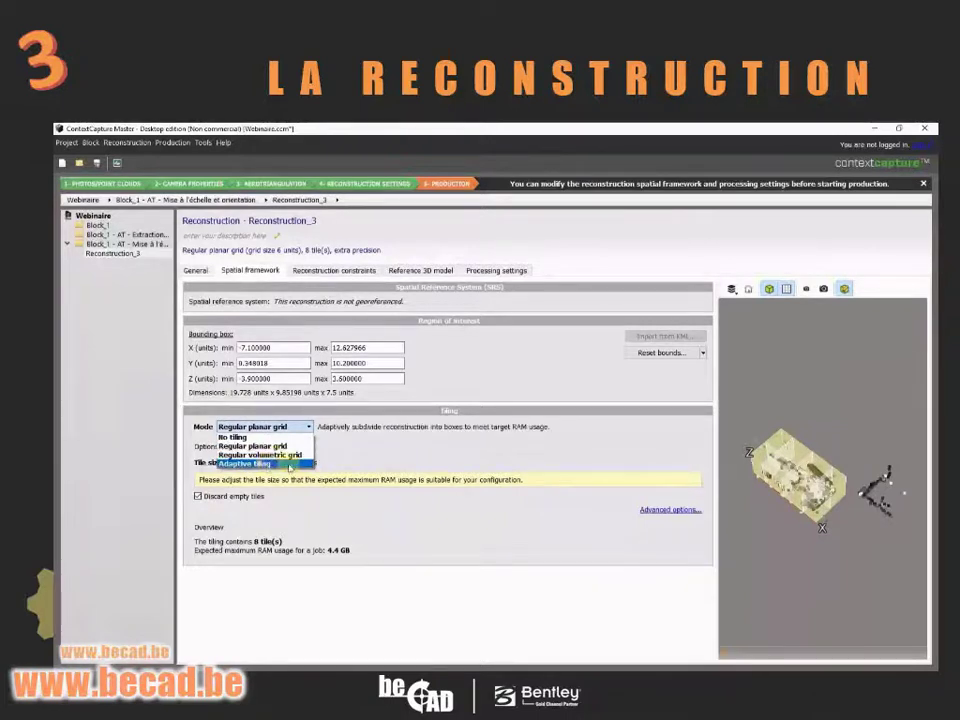
click(268, 465)
double_click(301, 465)
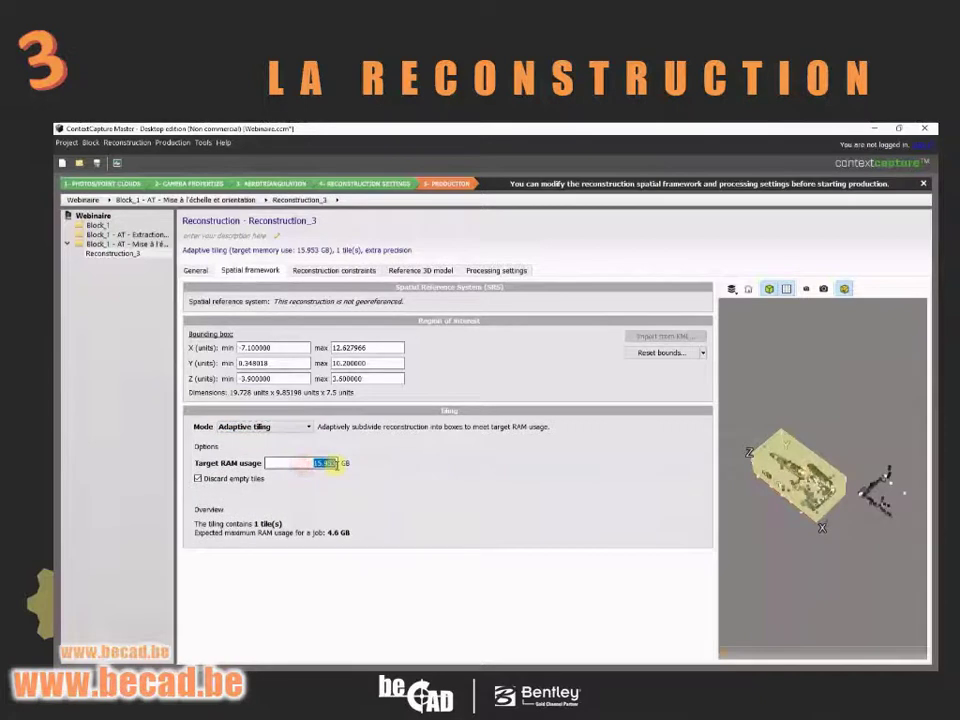
click(276, 428)
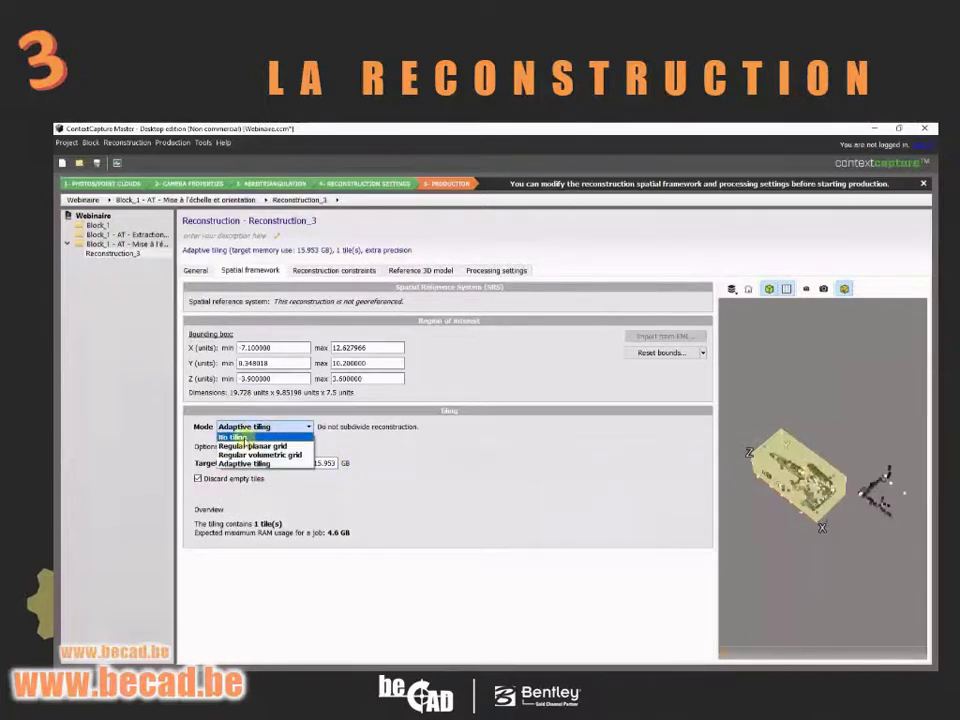
click(240, 438)
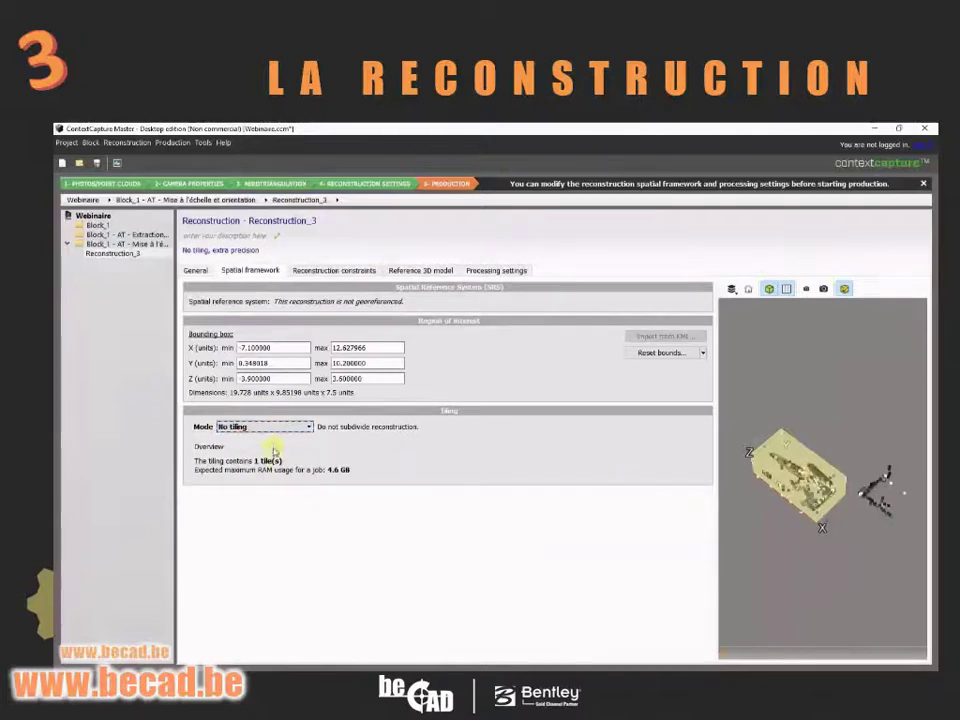
click(117, 254)
right_click(119, 255)
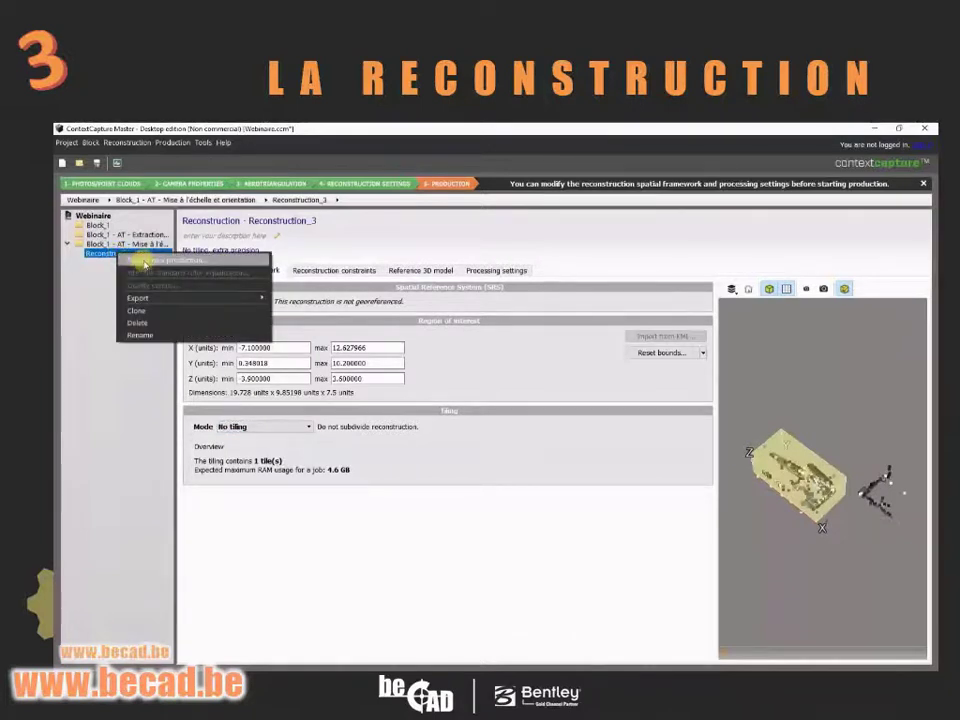
click(281, 415)
- Define a new production of the reconstruction named Production_3MX, with 3D mesh as its purpose
click(196, 270)
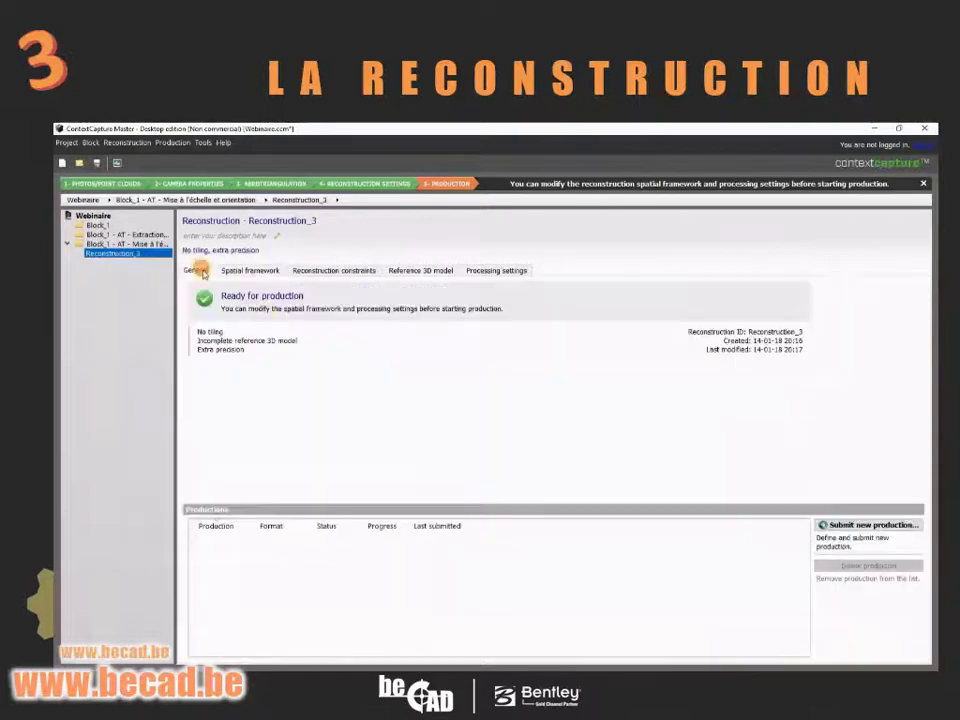
click(868, 526)
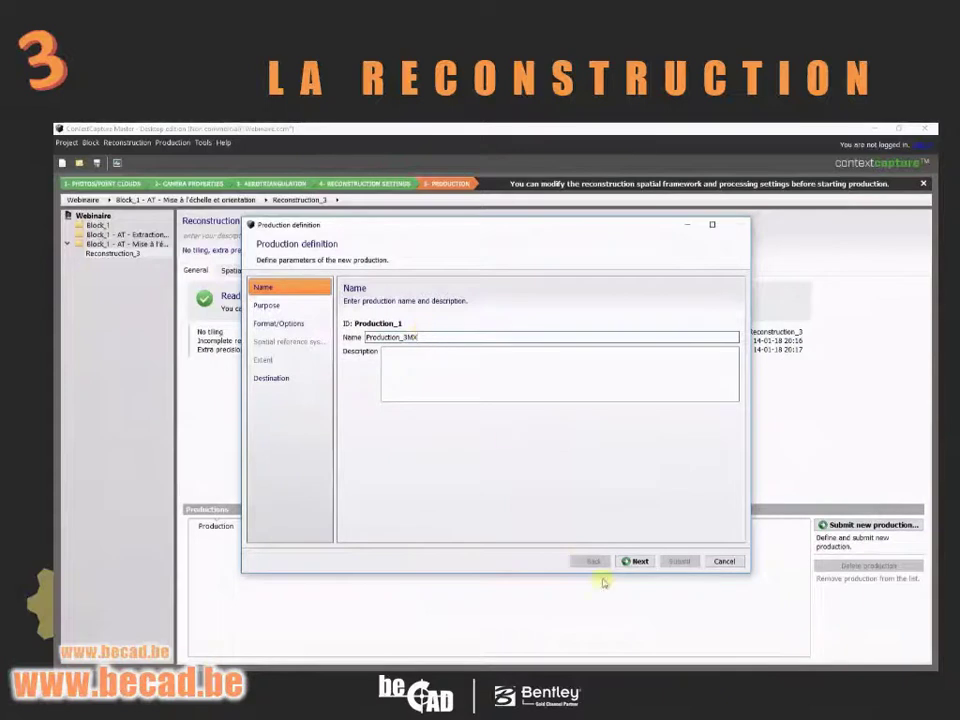
click(640, 562)
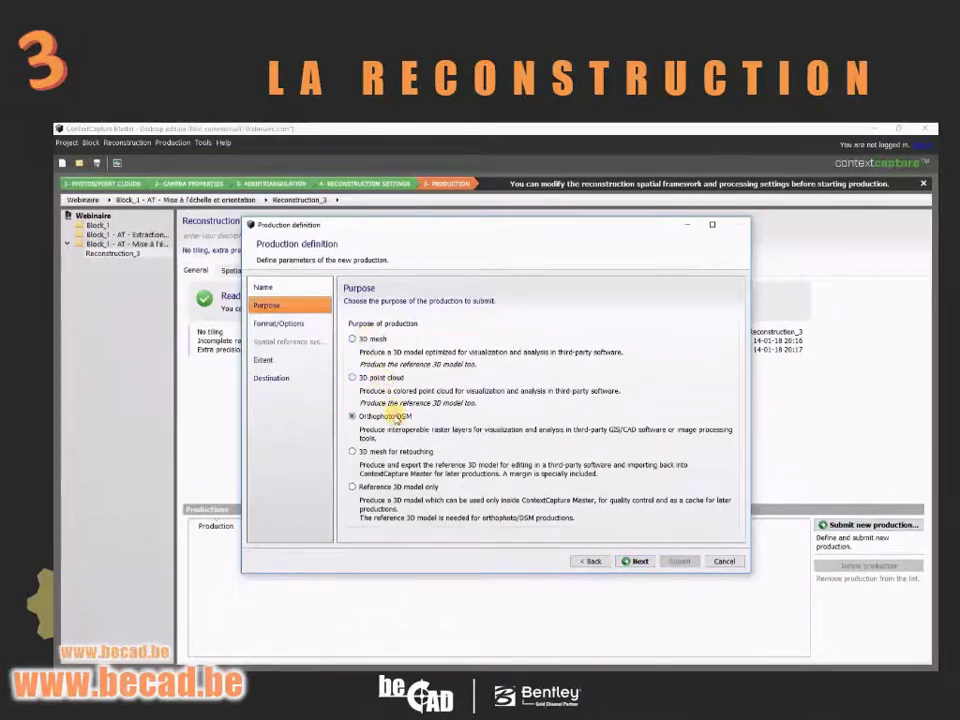
click(392, 452)
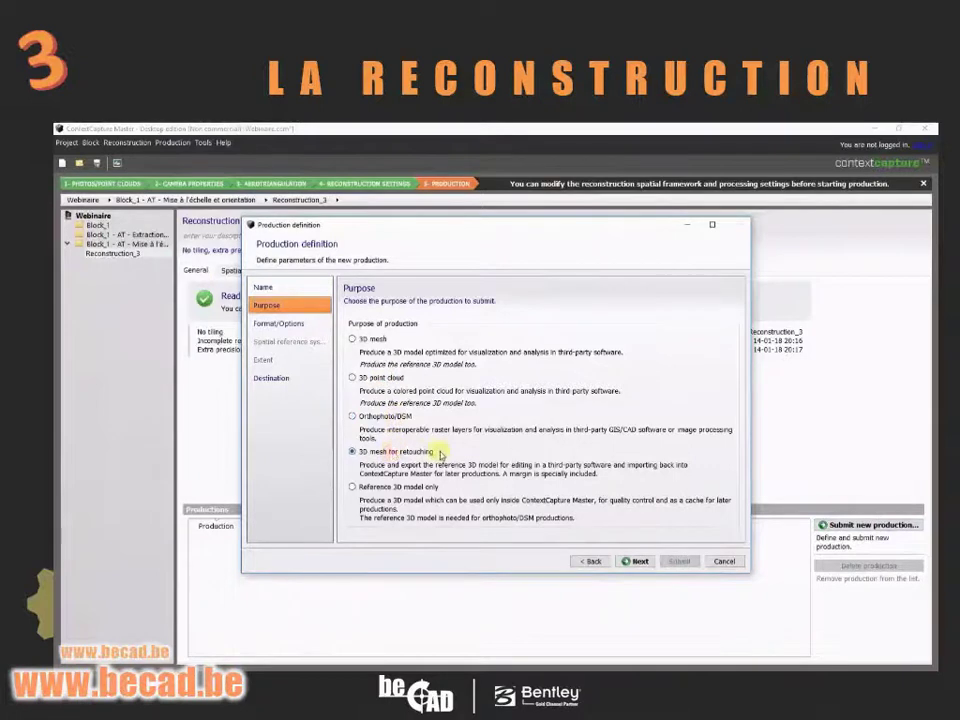
click(368, 487)
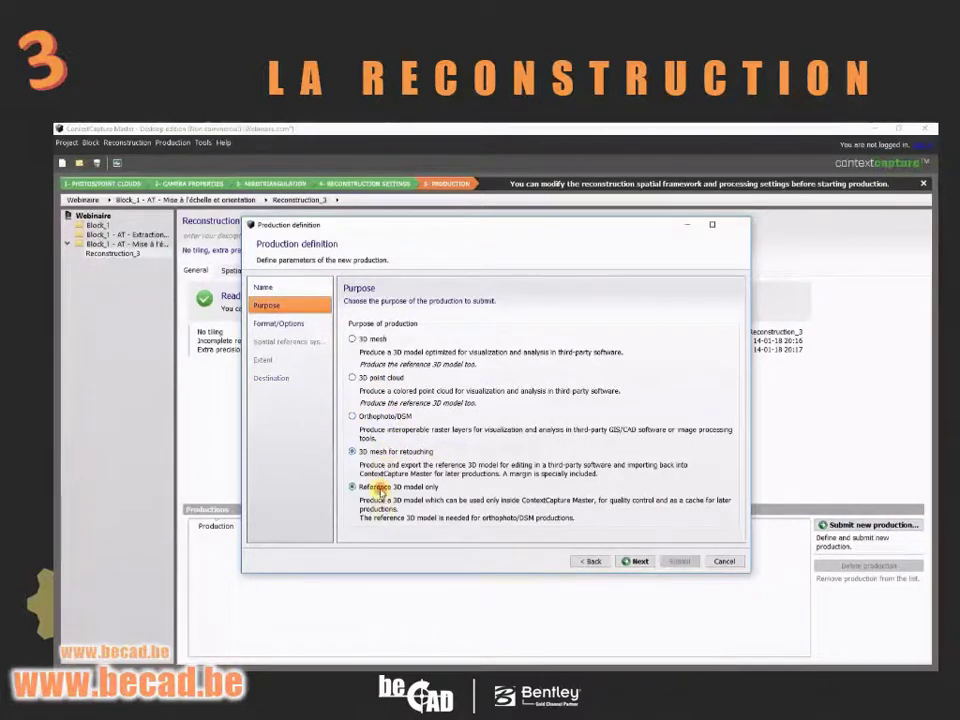
click(379, 343)
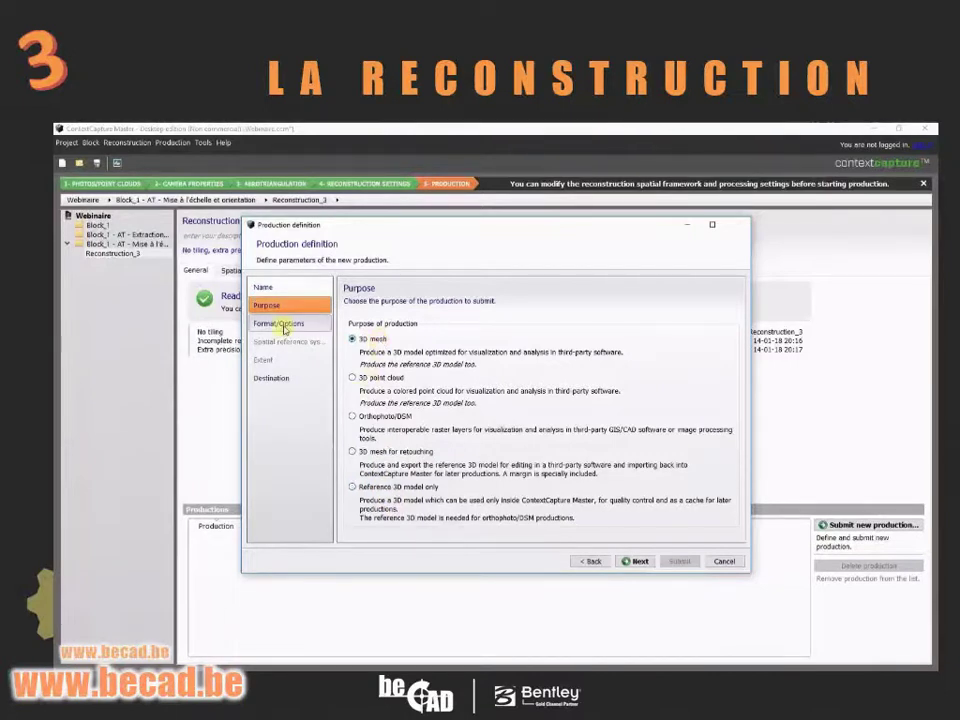
click(637, 562)
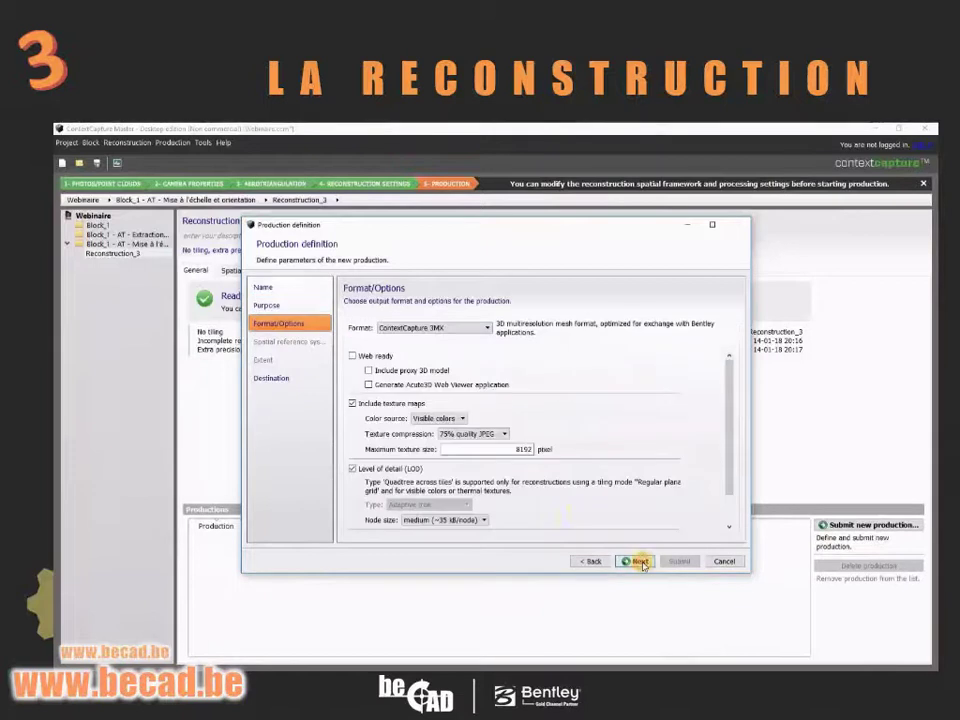
- Review the available output formats, keep ContextCapture 3MX with texture maps, and submit the production
click(420, 327)
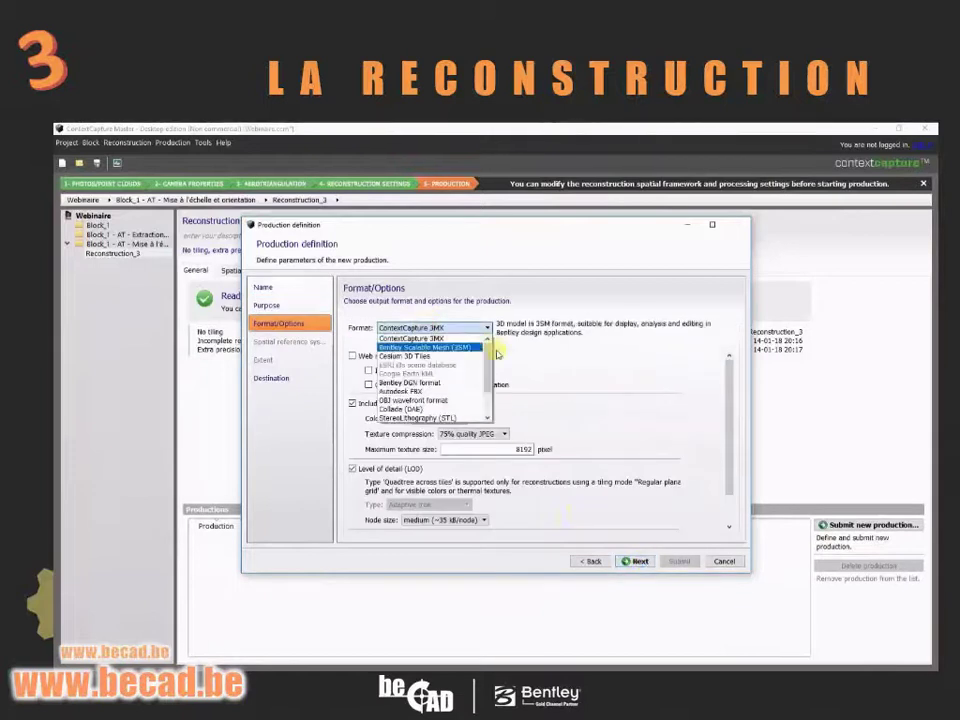
mouse_move(490, 368)
mouse_down()
mouse_move(489, 386)
mouse_move(493, 354)
mouse_move(497, 392)
mouse_move(495, 360)
mouse_up()
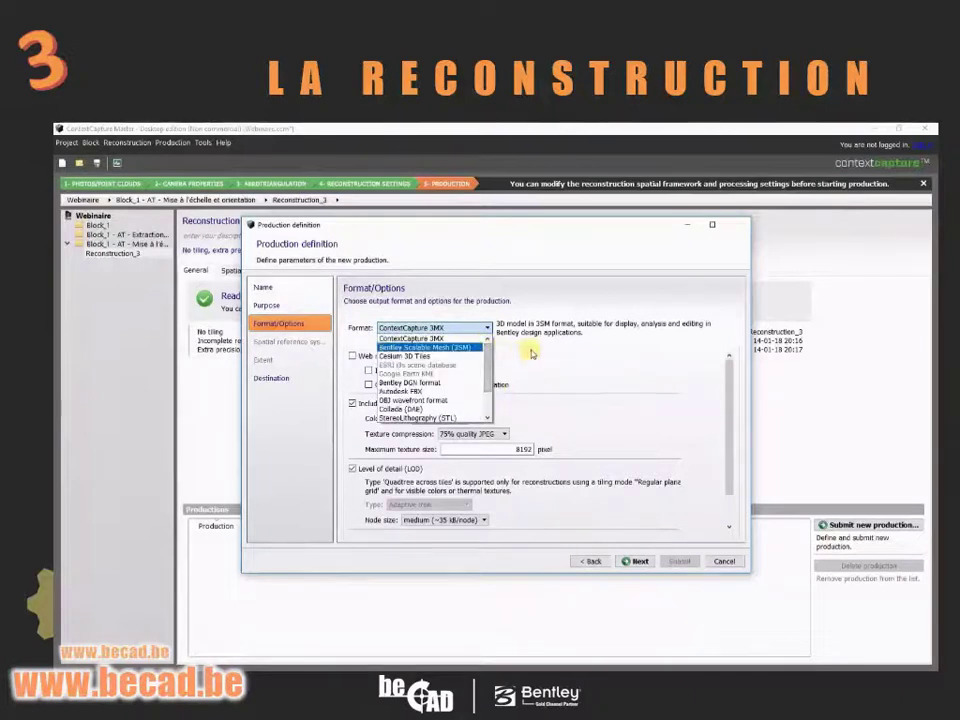
click(533, 353)
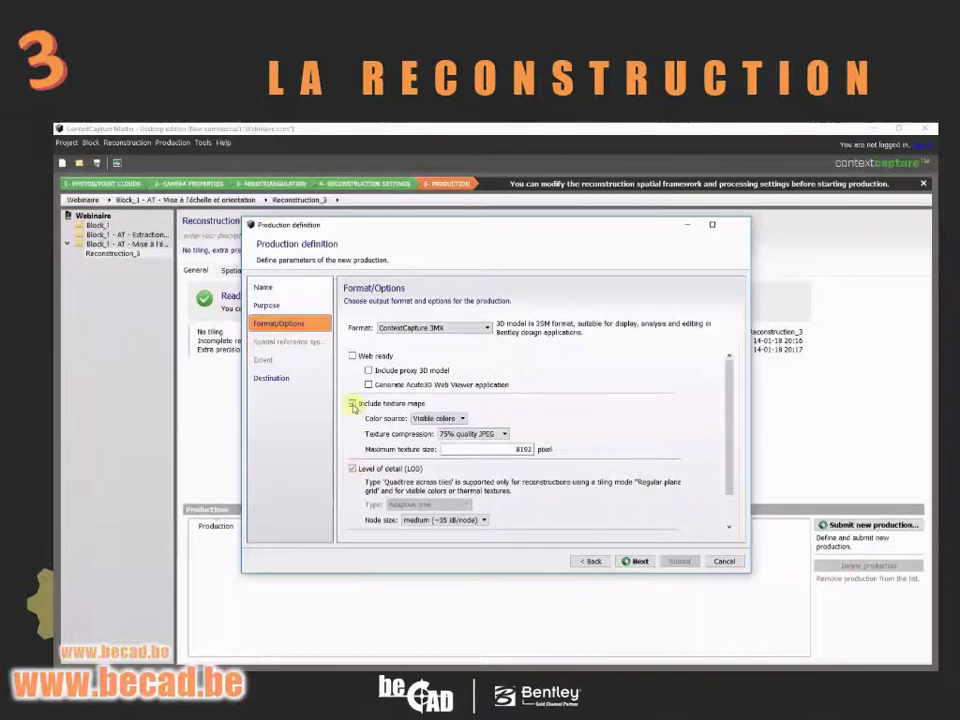
click(645, 563)
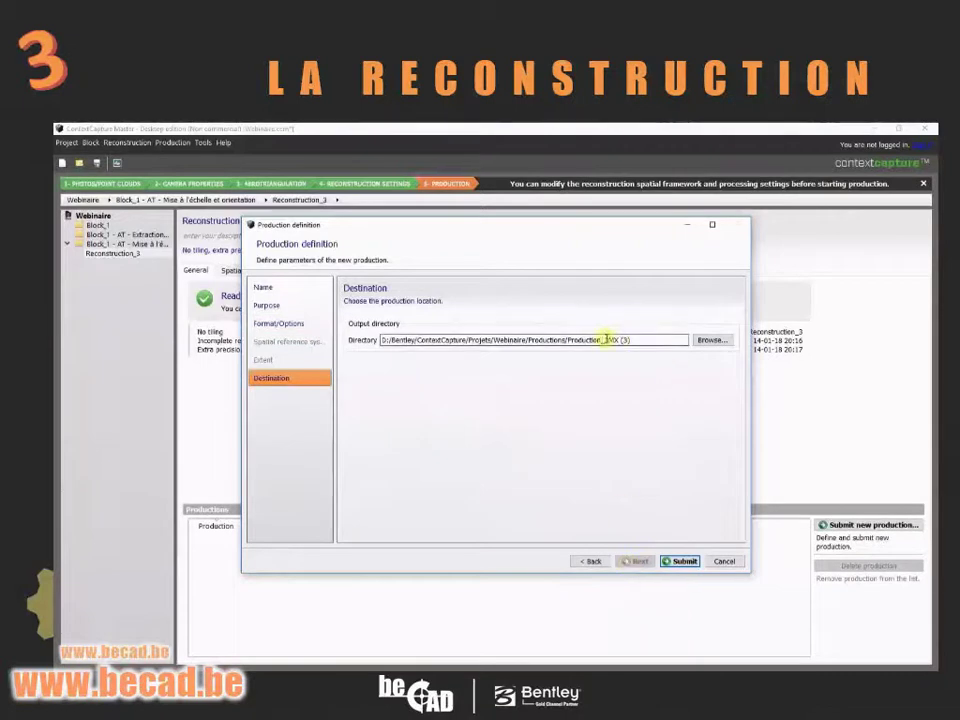
click(676, 562)
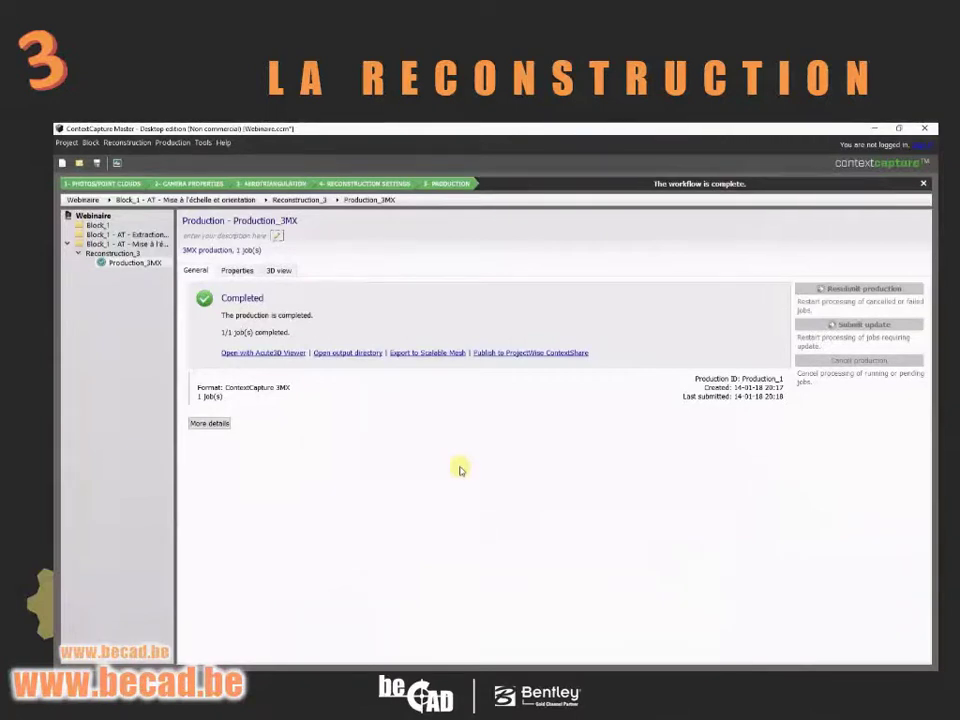
click(720, 45)
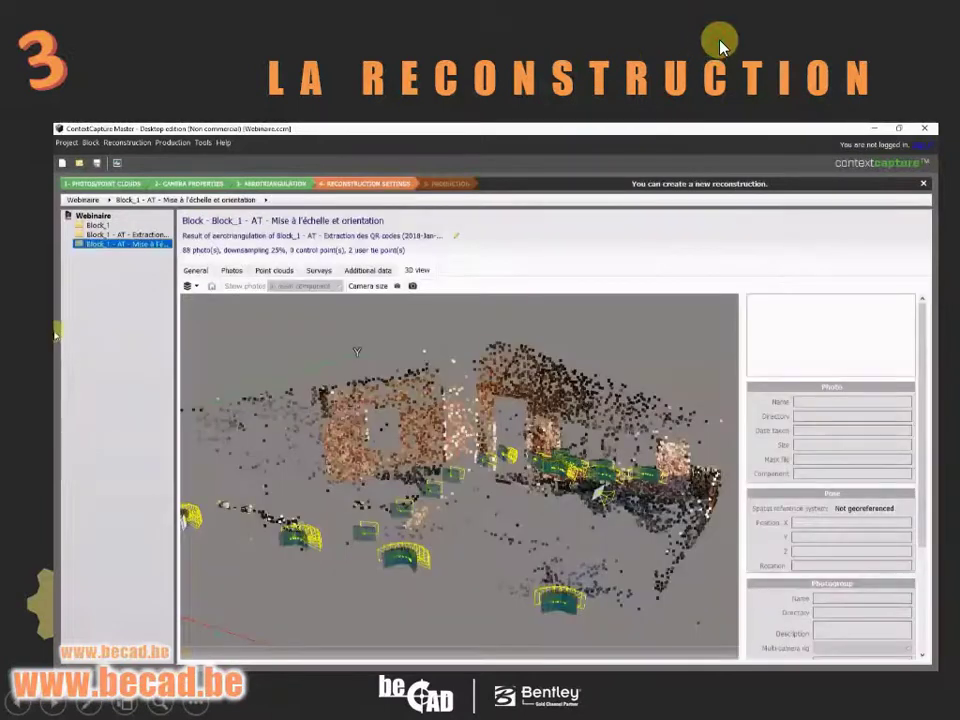
click(720, 45)
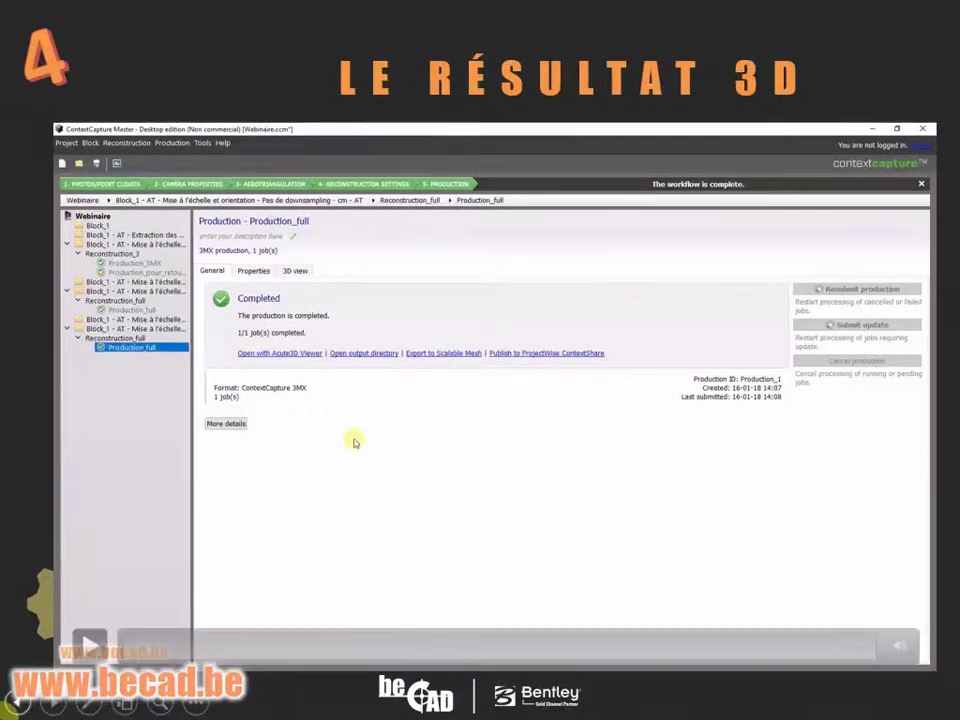
click(83, 648)
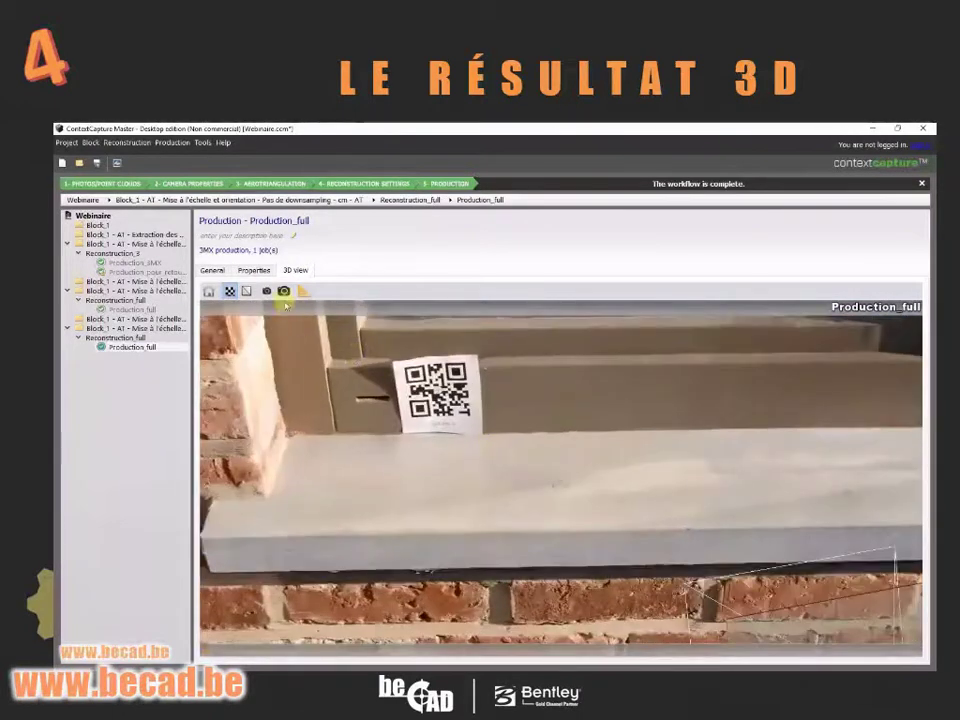
- Measure the distance between the centres of the two QR codes on the window sill in the Production_full model
click(300, 290)
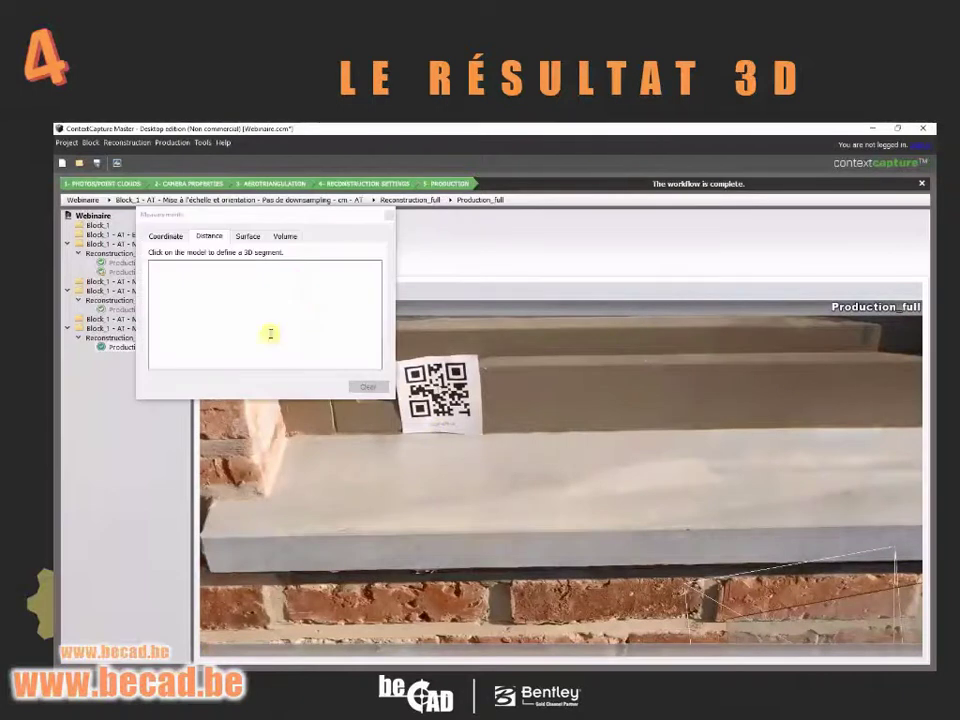
click(208, 236)
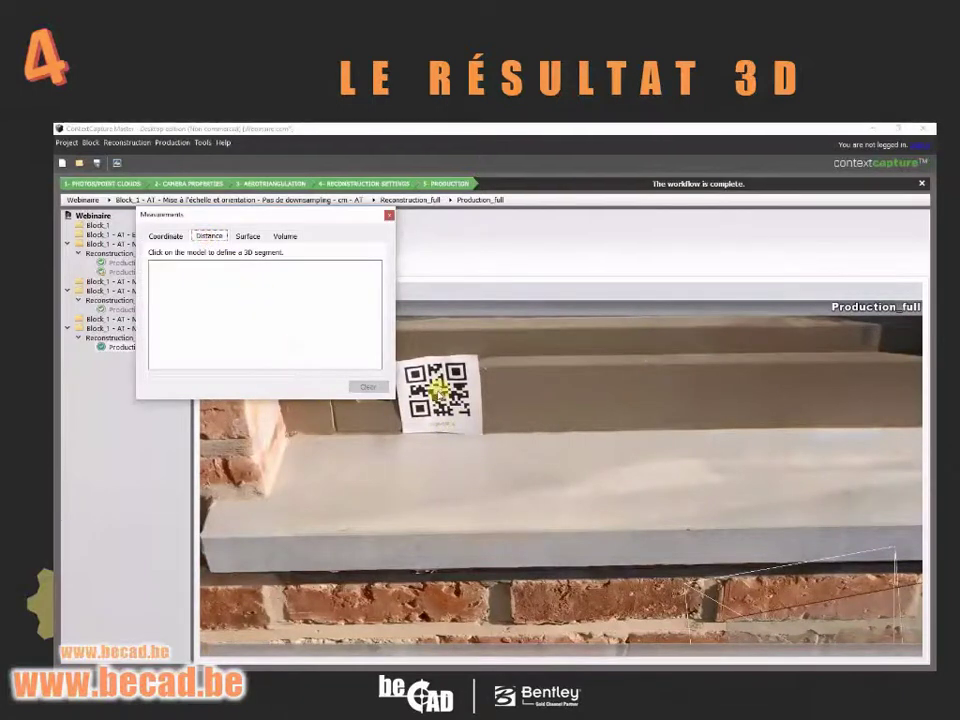
click(437, 390)
scroll(456, 428, down, 5)
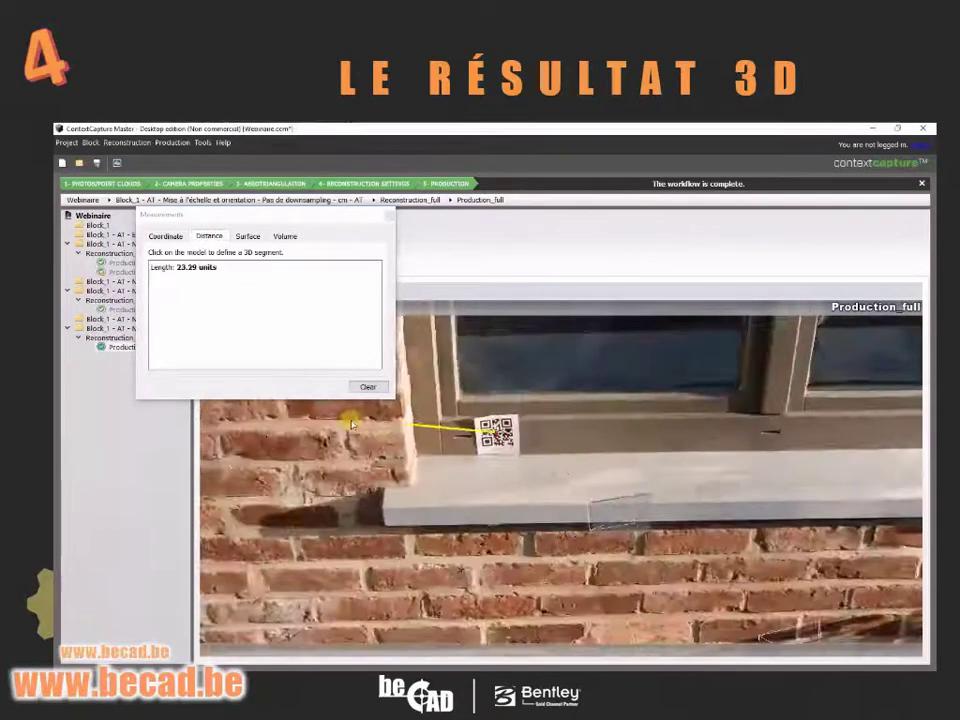
drag(819, 454, 375, 426)
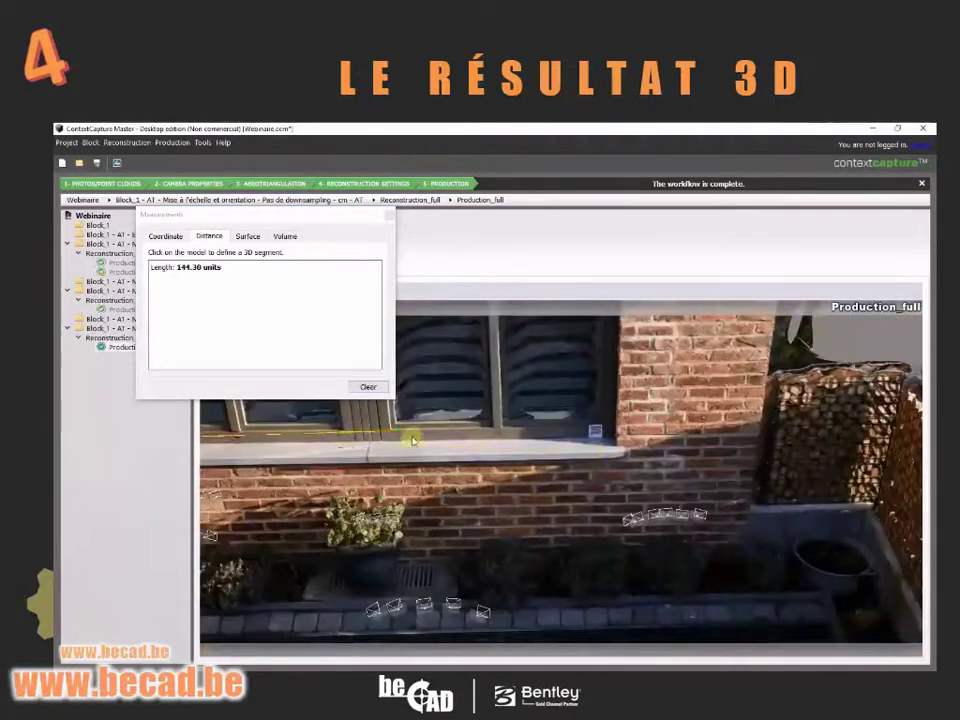
scroll(590, 432, up, 5)
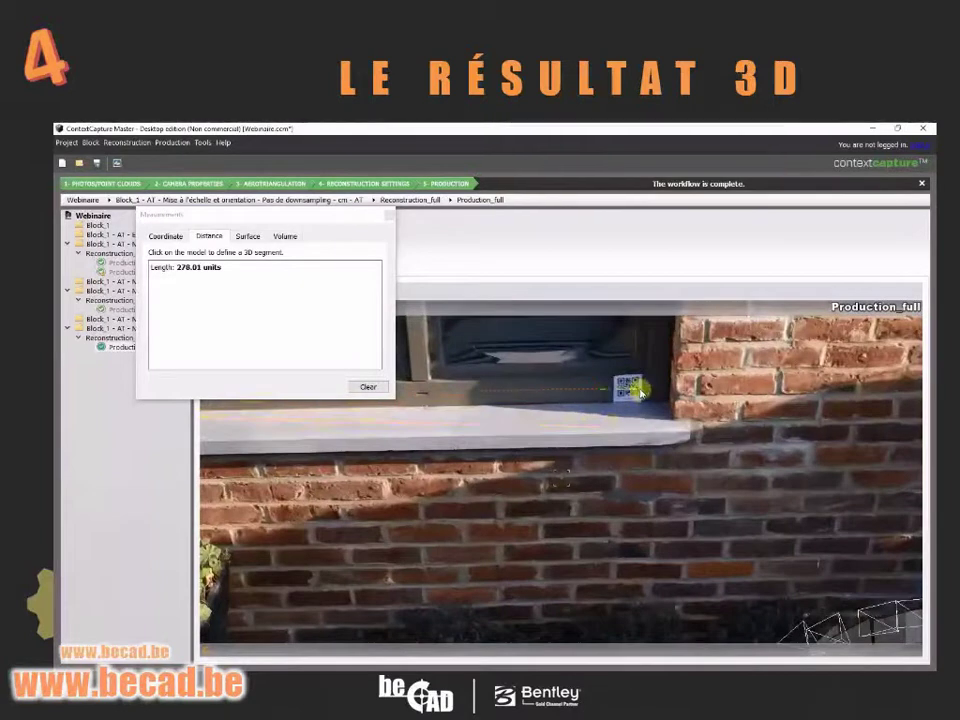
scroll(532, 462, up, 3)
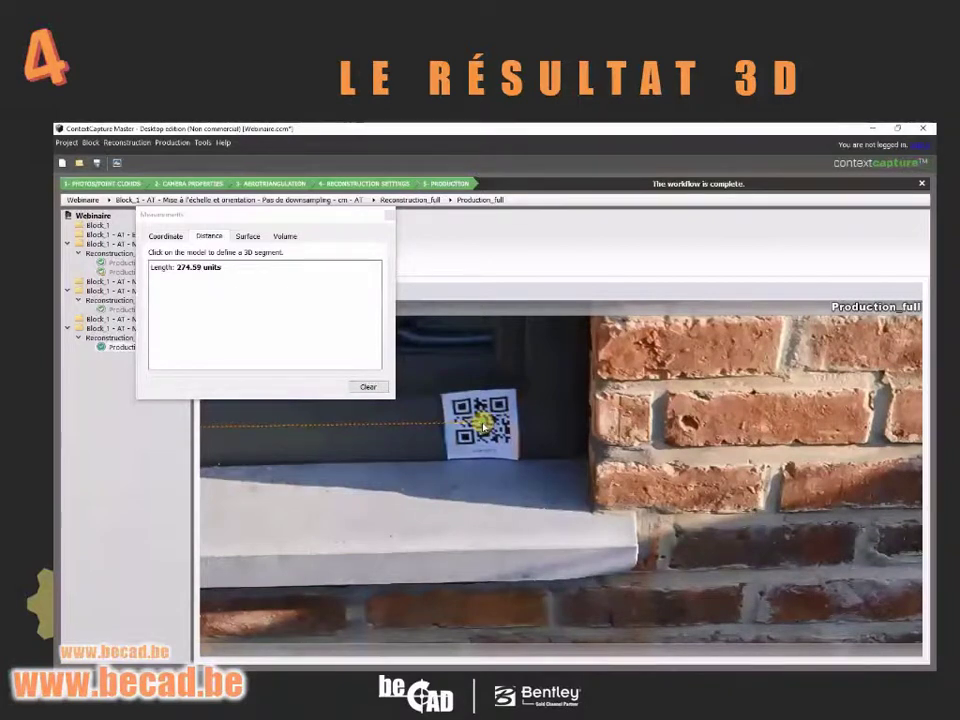
drag(369, 476, 755, 453)
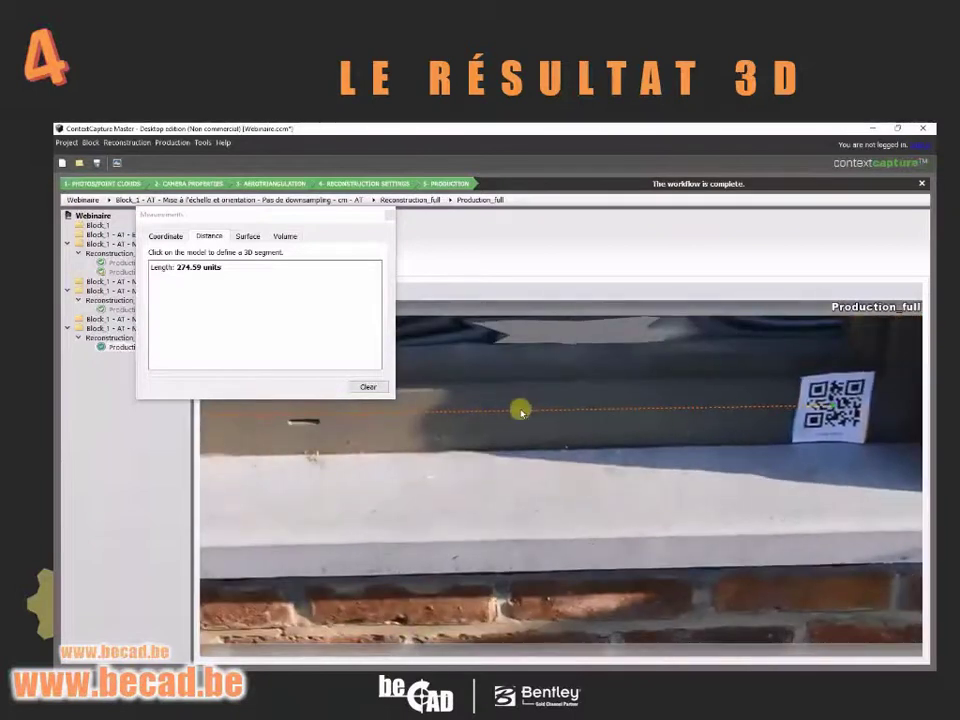
scroll(548, 427, down, 1)
scroll(548, 427, down, 2)
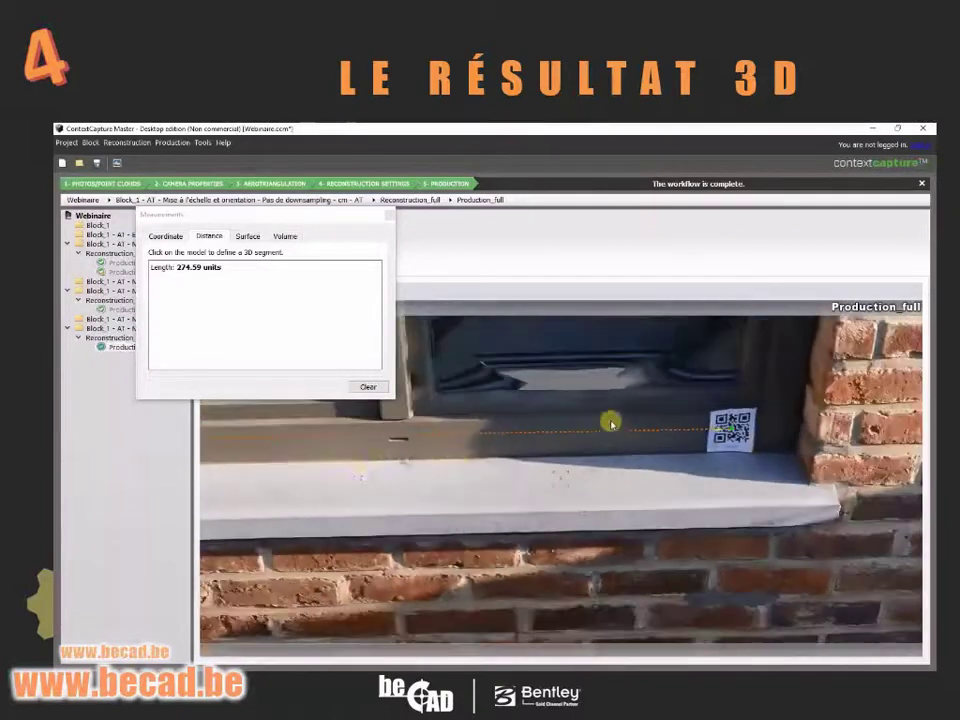
double_click(192, 267)
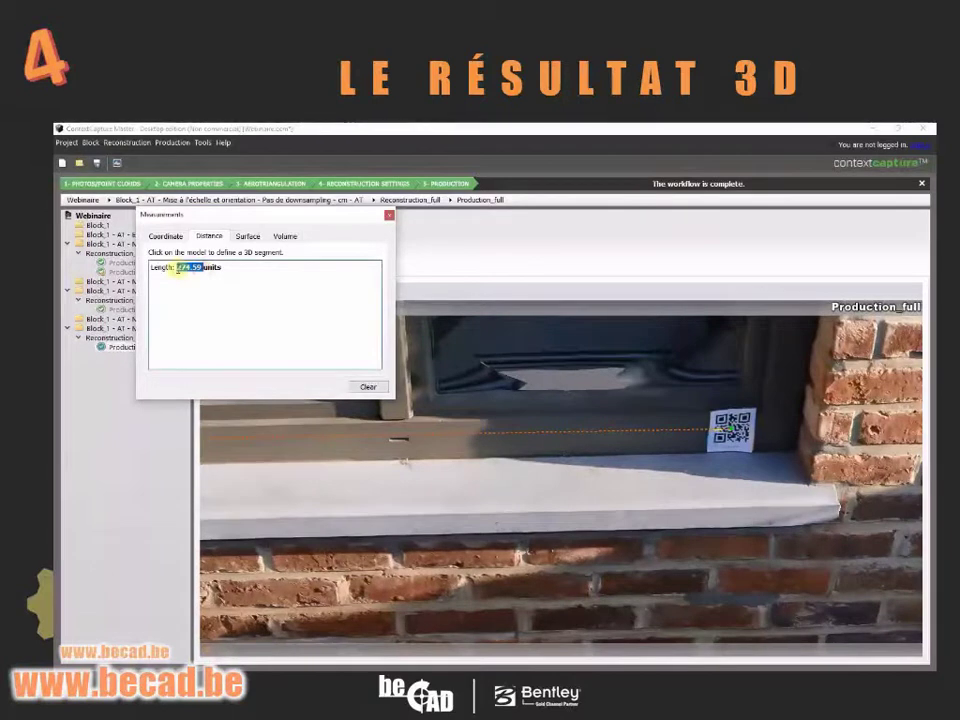
- Clear the QR code measurement and start a new distance at the brick wall's outer corner beside the front door
scroll(601, 456, down, 5)
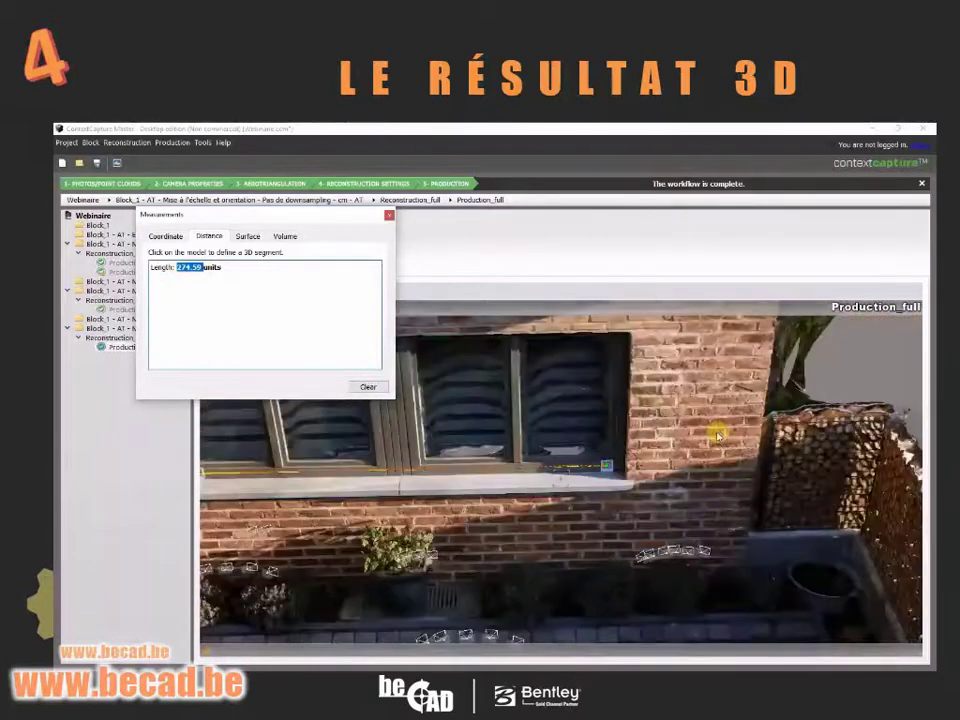
mouse_move(447, 527)
mouse_down()
mouse_move(520, 508)
mouse_move(675, 498)
mouse_up()
drag(290, 517, 550, 490)
click(368, 386)
middle_drag(578, 525, 569, 469)
scroll(636, 512, up, 3)
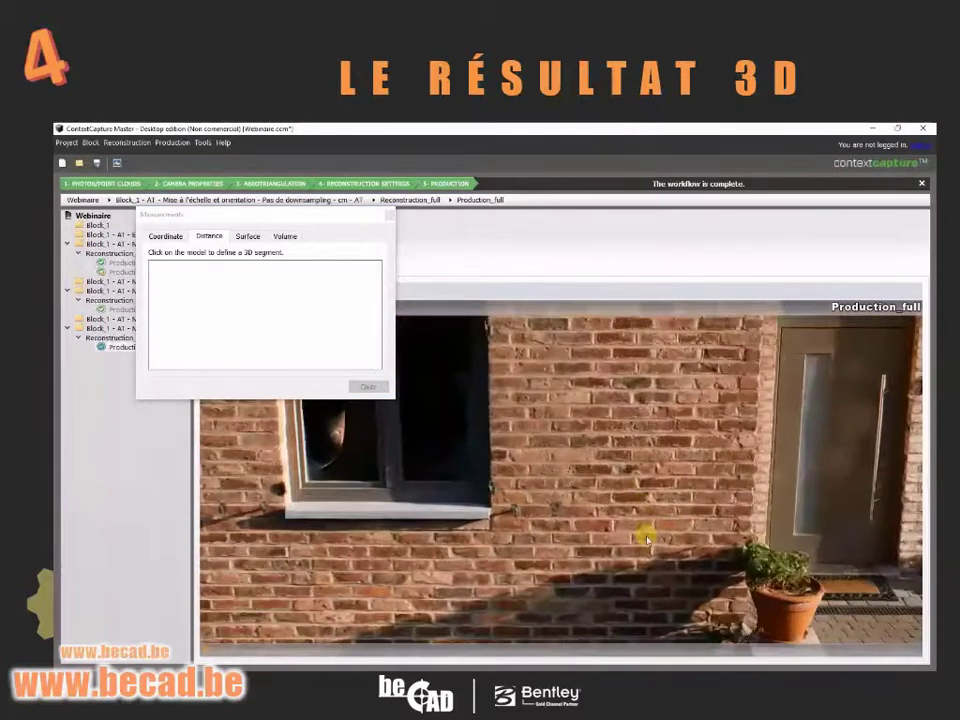
scroll(643, 534, up, 2)
middle_drag(678, 505, 592, 521)
scroll(685, 515, up, 2)
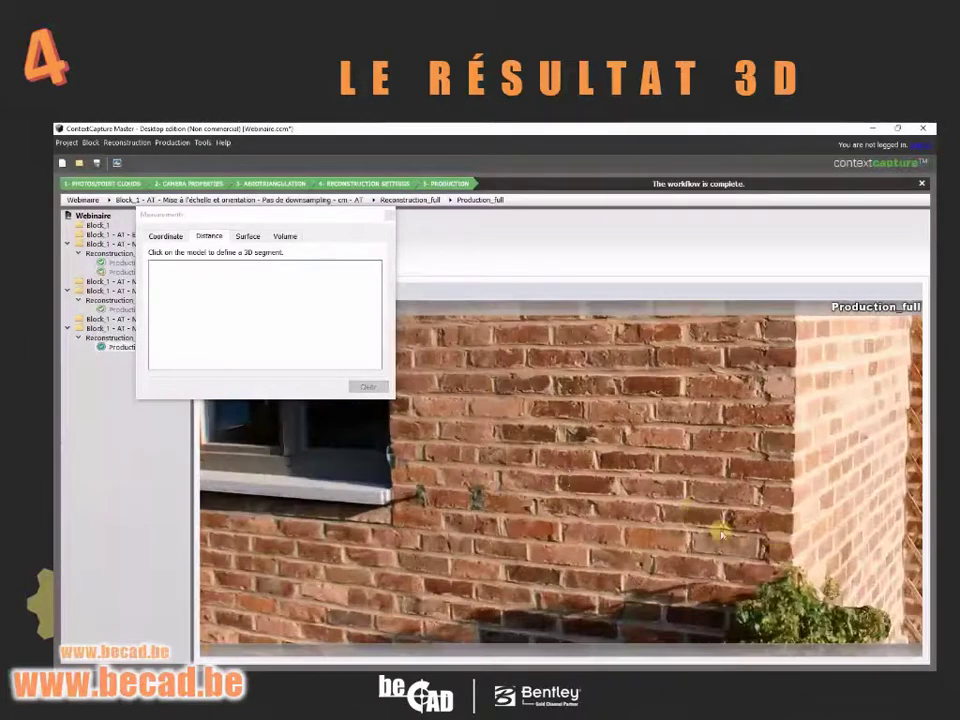
middle_drag(720, 532, 533, 513)
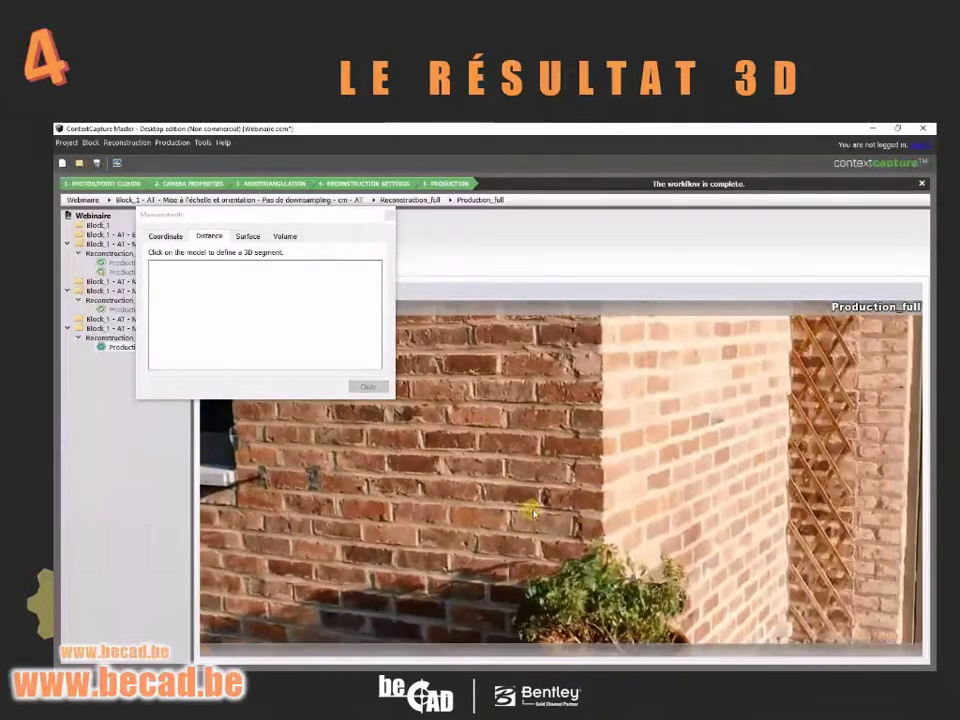
click(604, 505)
- End the distance measurement where the brick wall meets the wooden cladding, giving the brick facade's width
scroll(558, 507, down, 2)
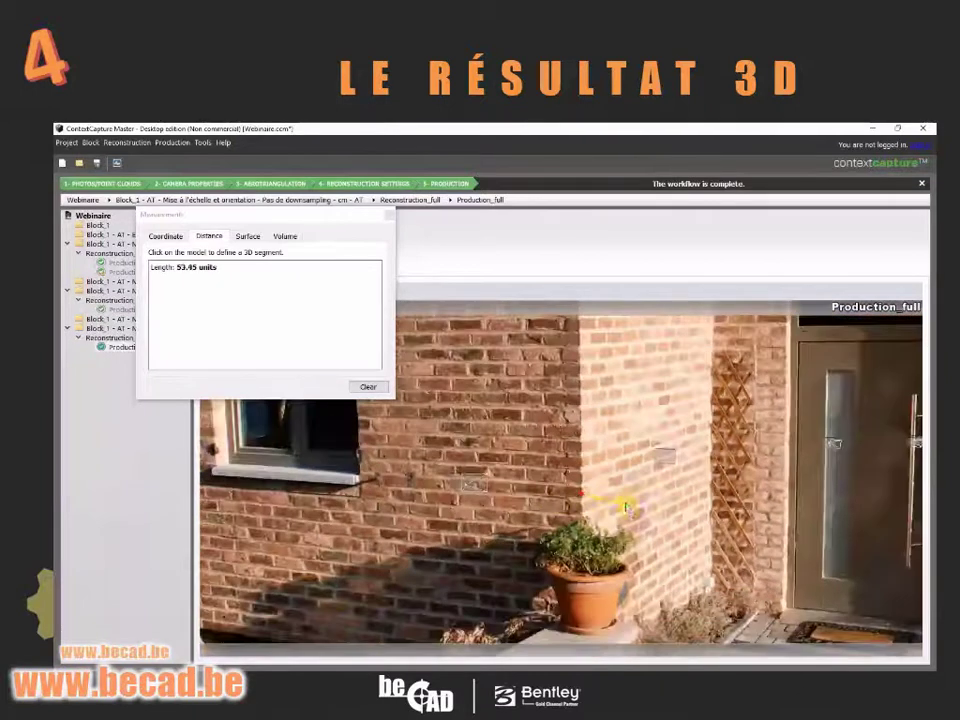
scroll(605, 508, down, 2)
middle_drag(274, 469, 615, 506)
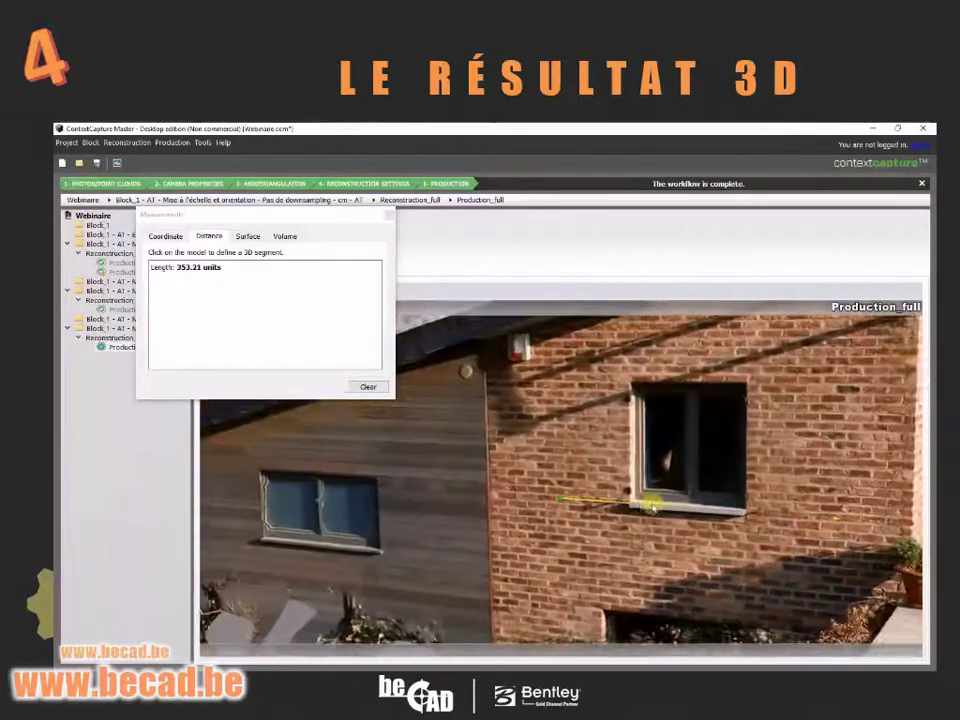
scroll(516, 501, up, 3)
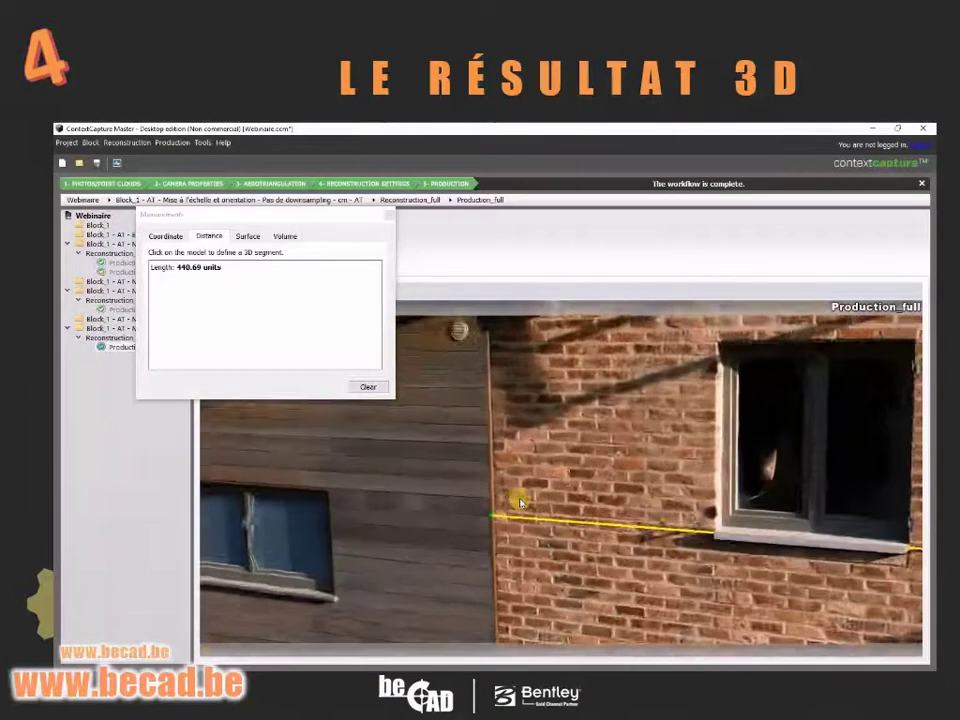
middle_drag(489, 521, 572, 493)
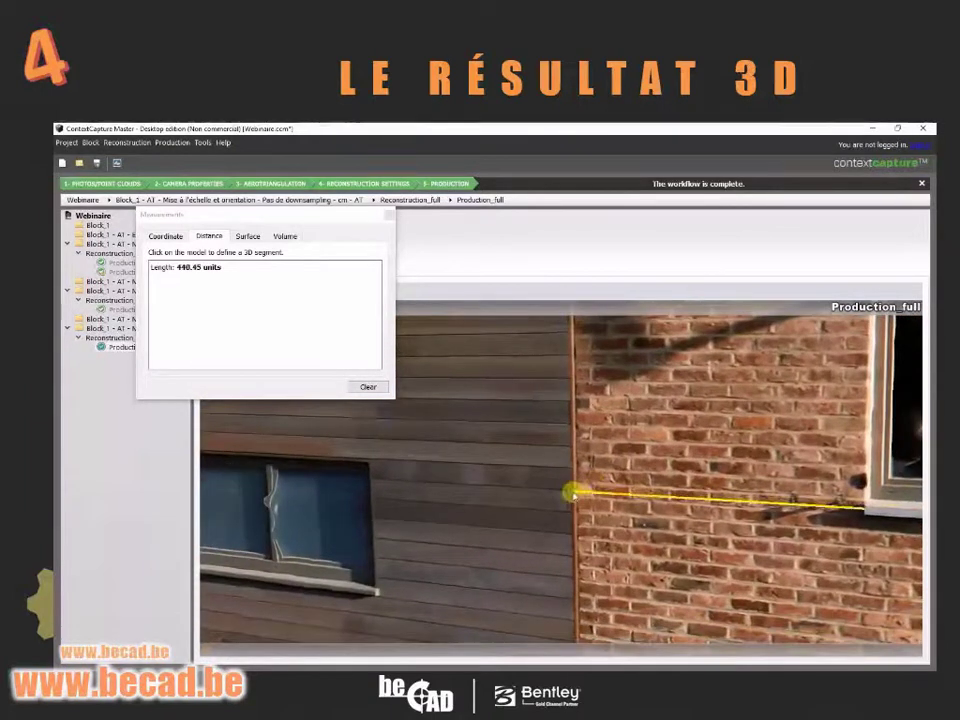
scroll(577, 494, up, 3)
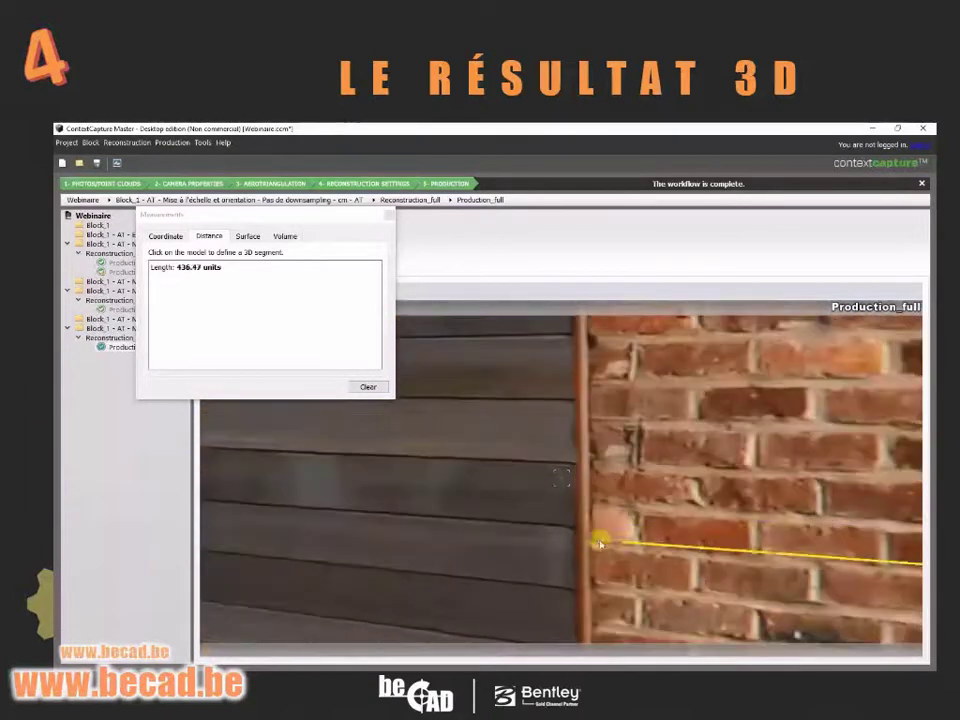
click(592, 535)
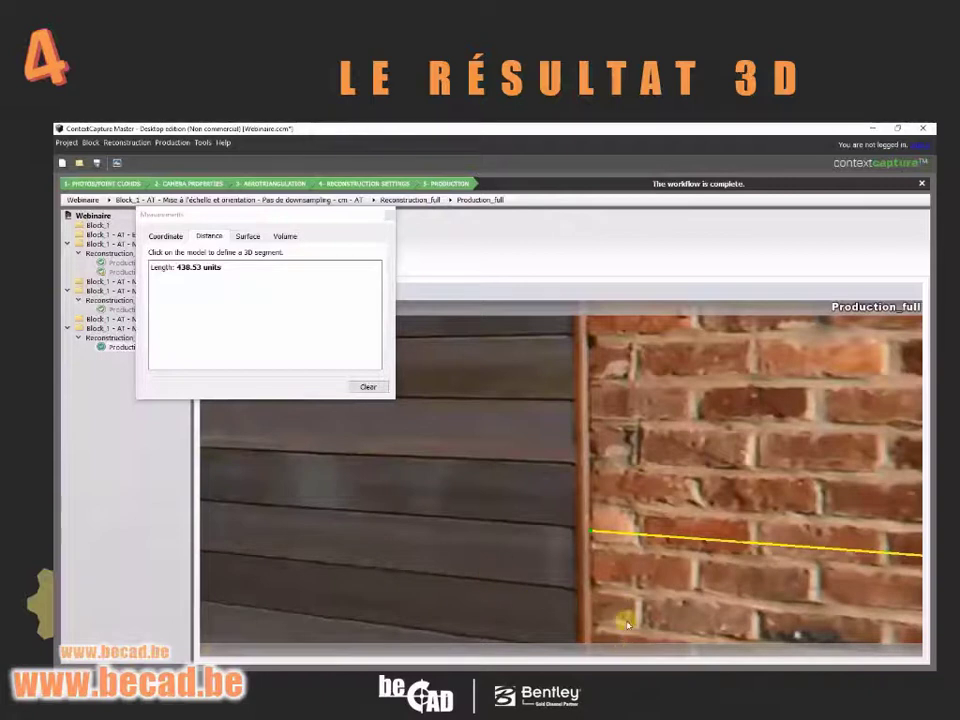
- Submit a production of Reconstruction_6 in the Reference 3D model format, with texture maps using visible colors
key(alt+Tab)
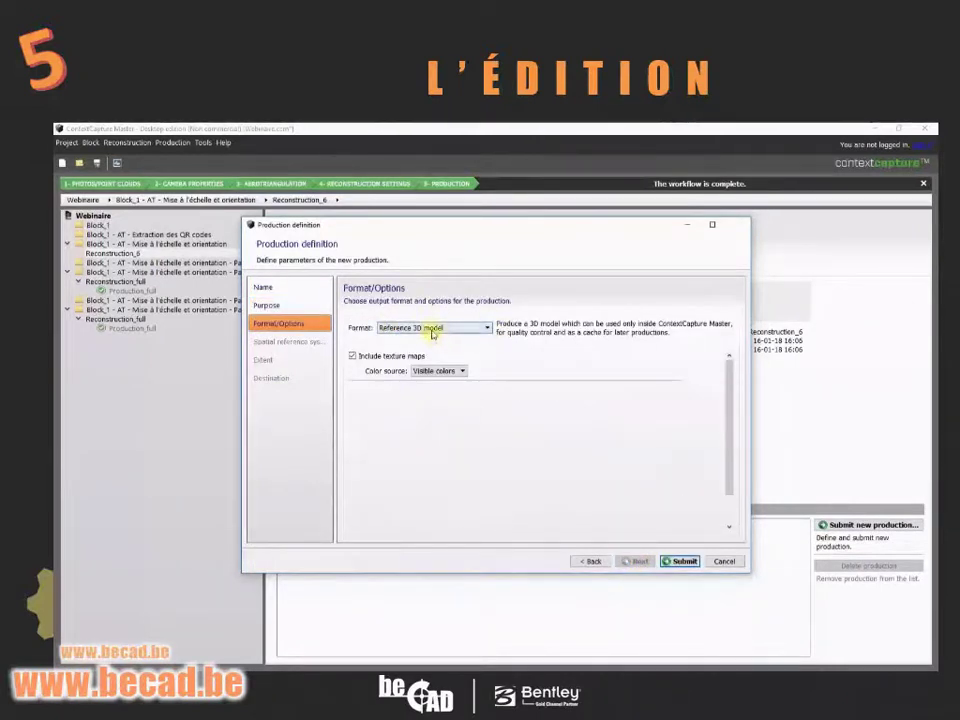
click(686, 563)
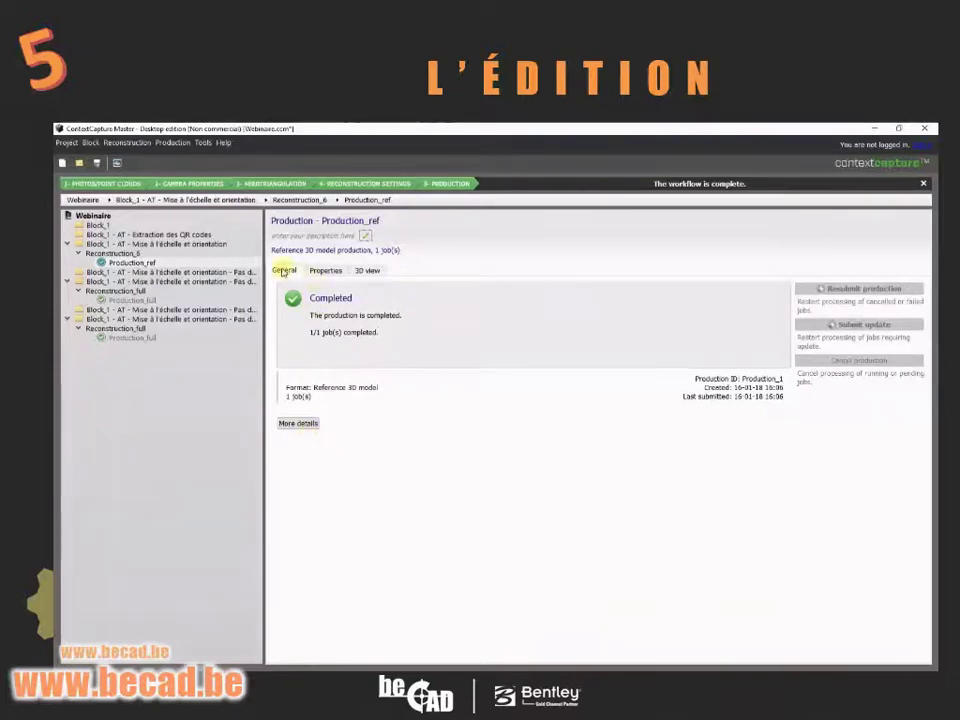
- Review the general status and properties of the Production_ref reference model production
click(318, 270)
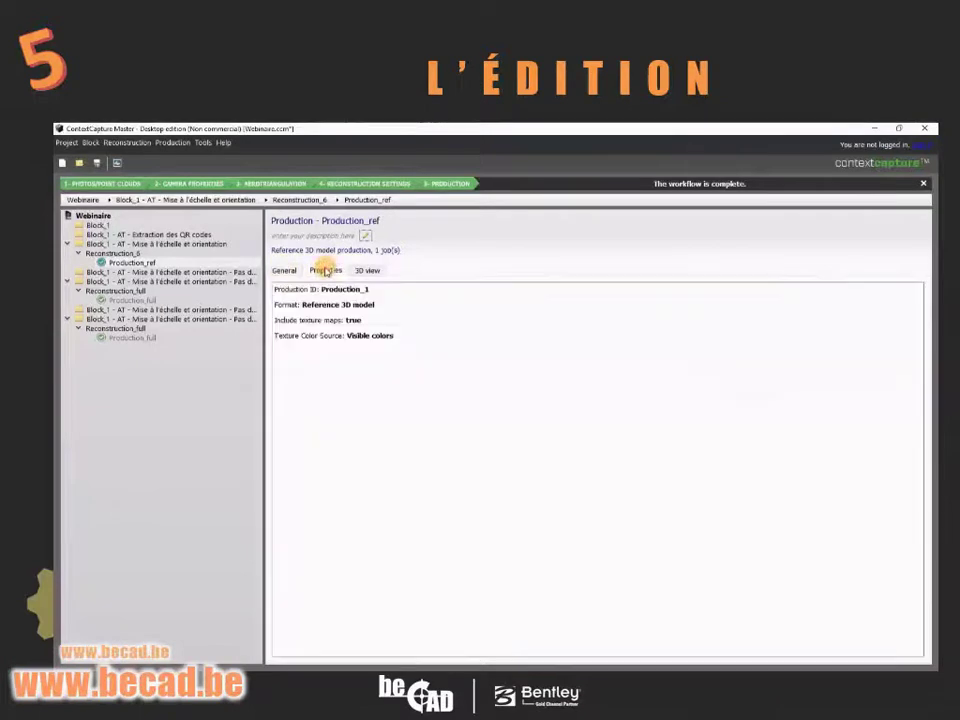
click(367, 271)
click(322, 271)
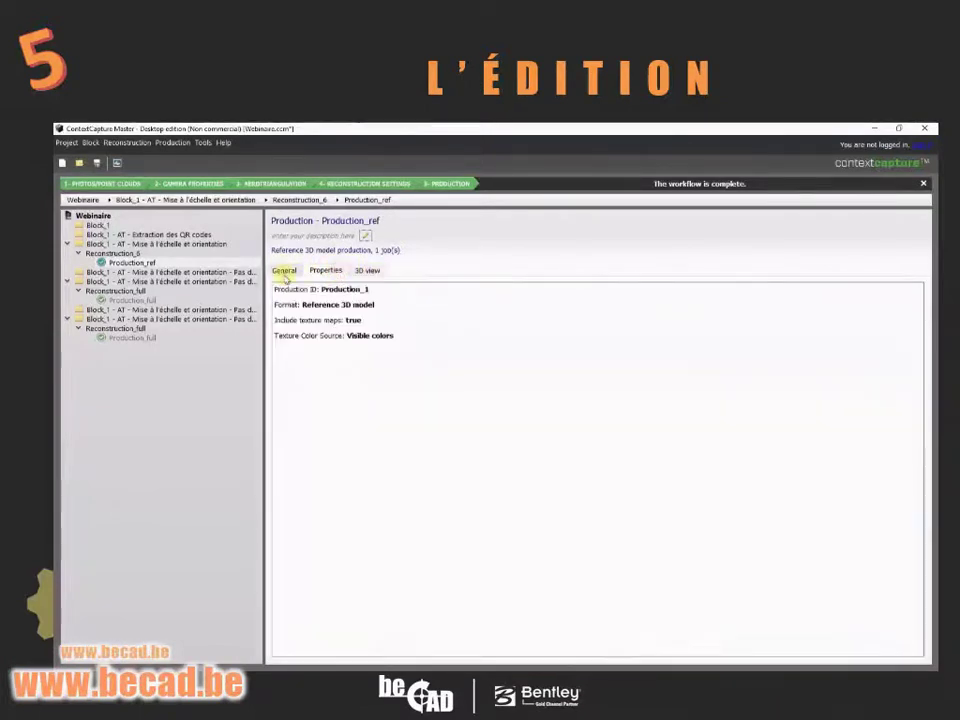
click(285, 271)
click(132, 263)
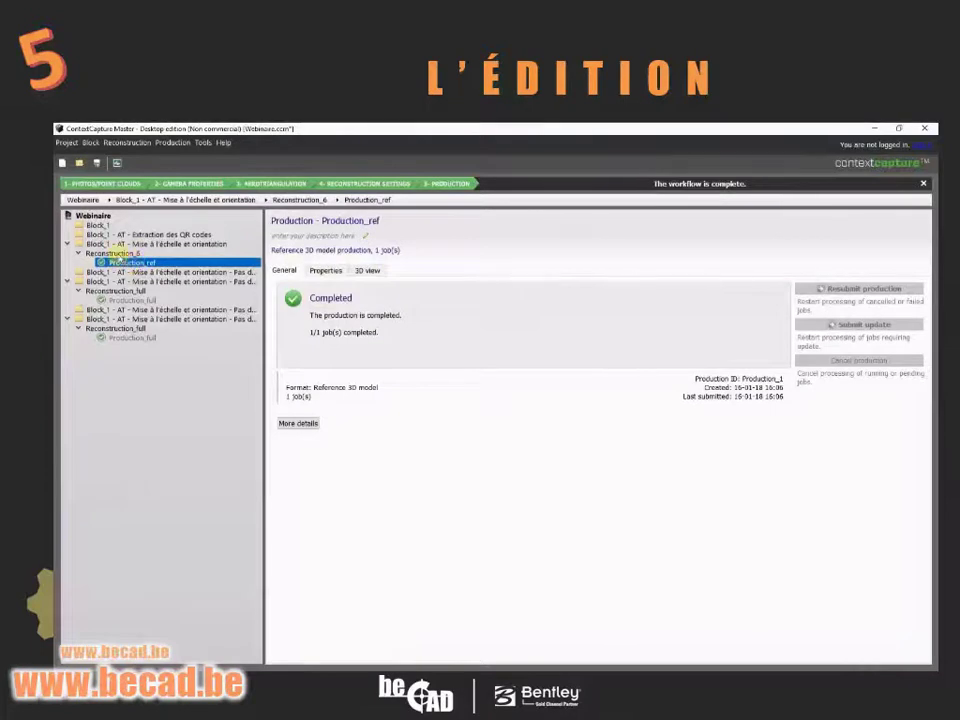
- Start a new production of Reconstruction_6 and name it Production_pour_édition
click(113, 254)
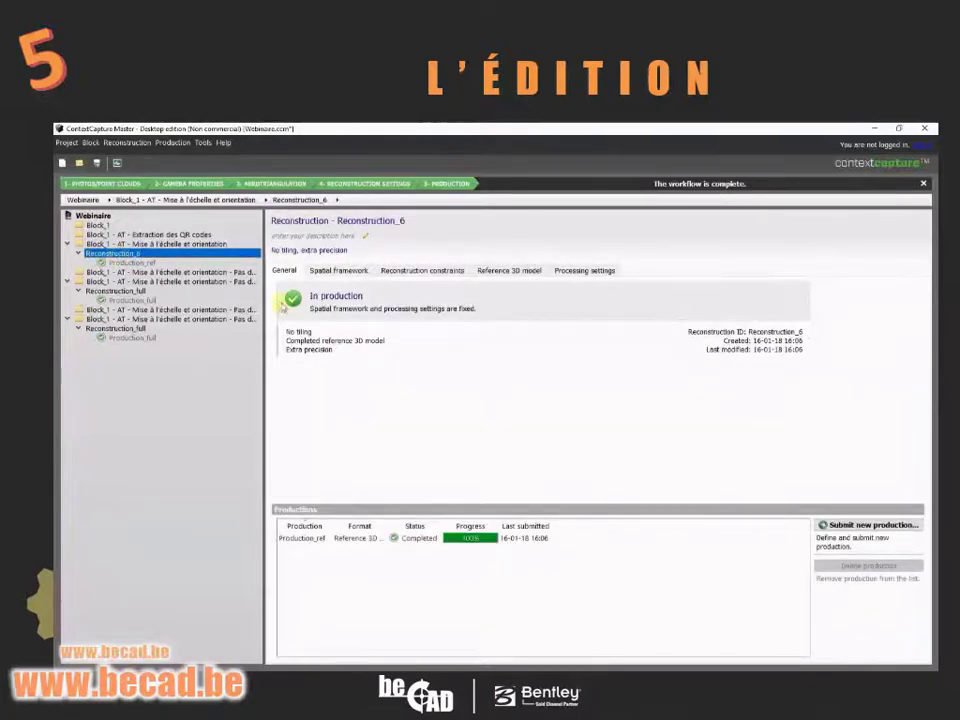
click(868, 525)
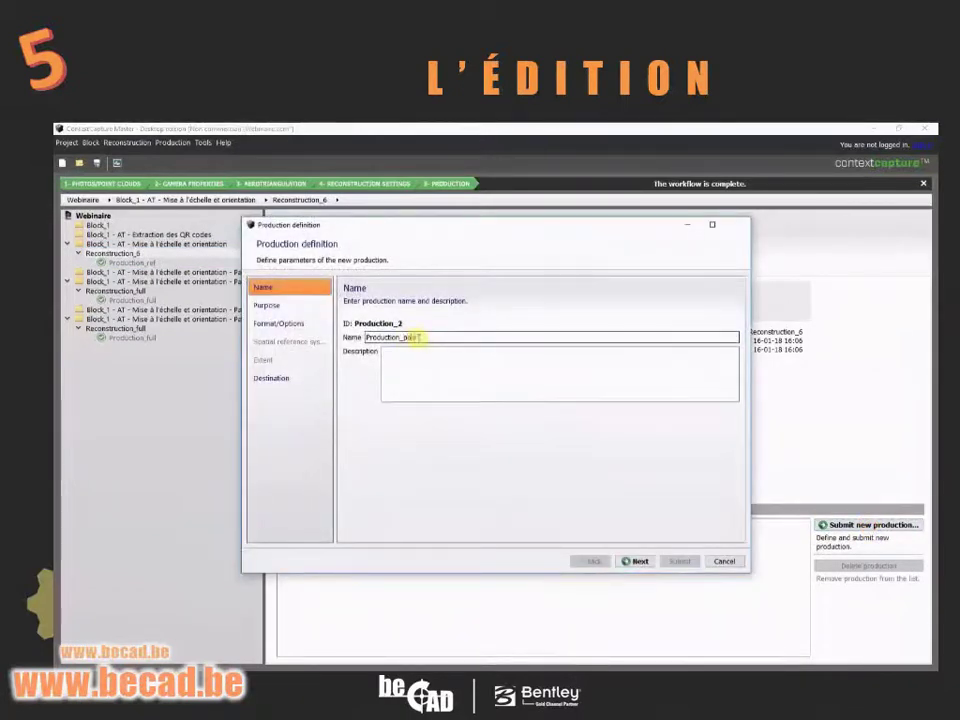
text(ur)
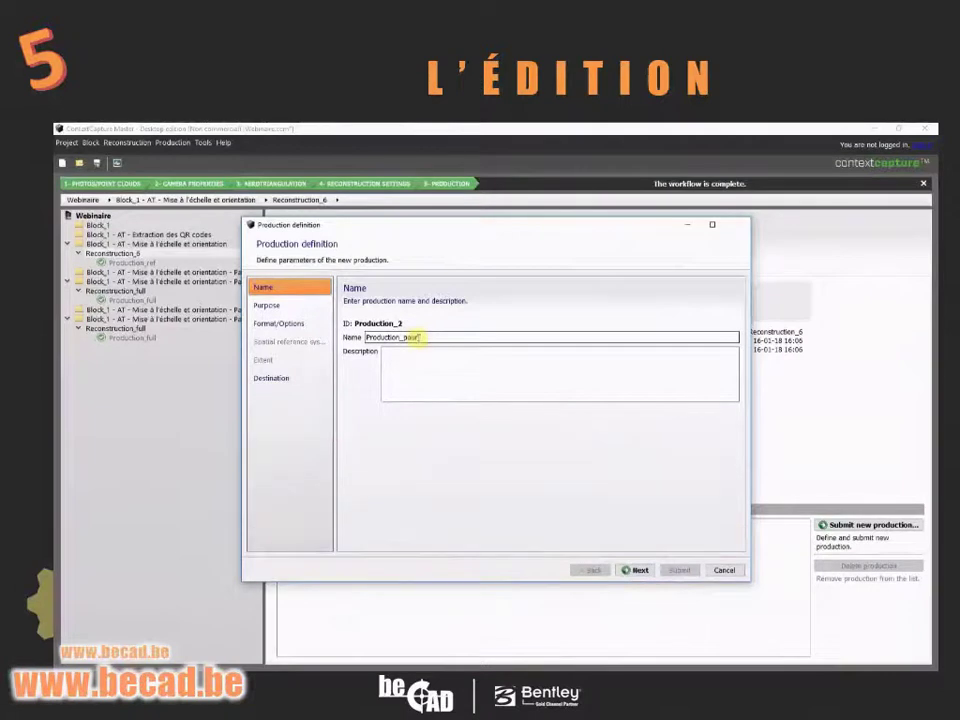
text(_s)
text(tion)
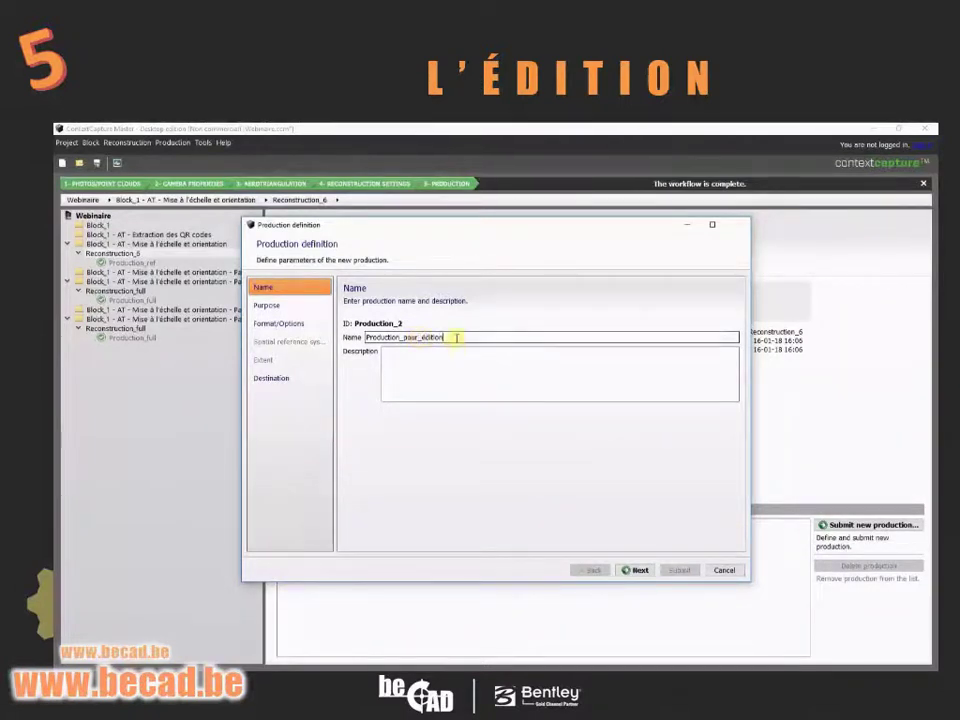
drag(455, 337, 340, 337)
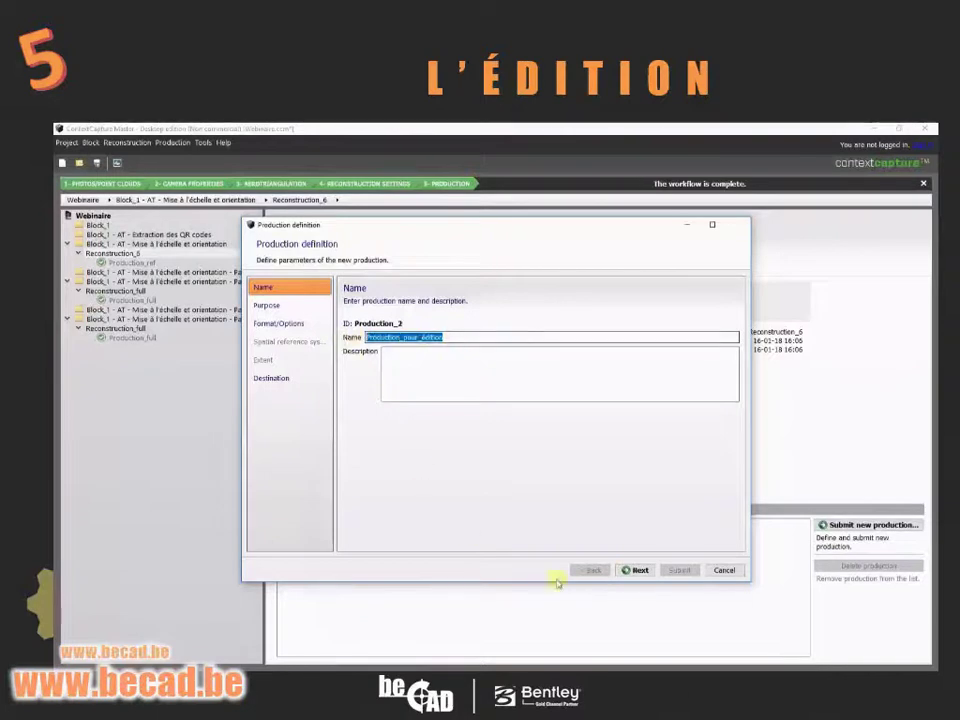
- Submit the production as a 3D mesh for retouching in Bentley DGN format, keeping the texture maps and the proposed output directory
click(636, 570)
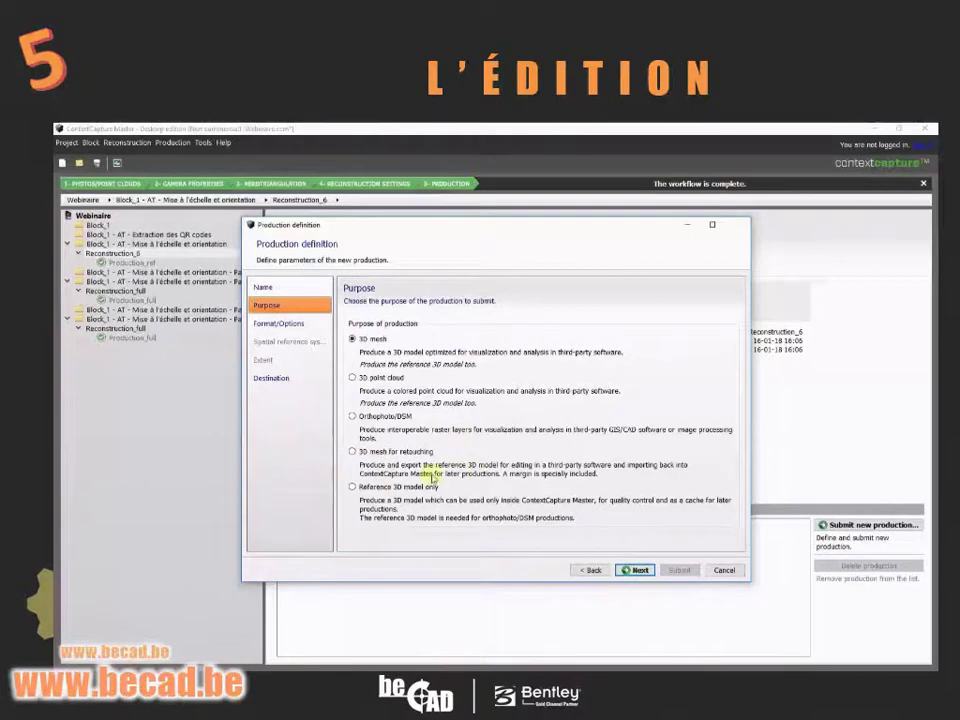
click(379, 452)
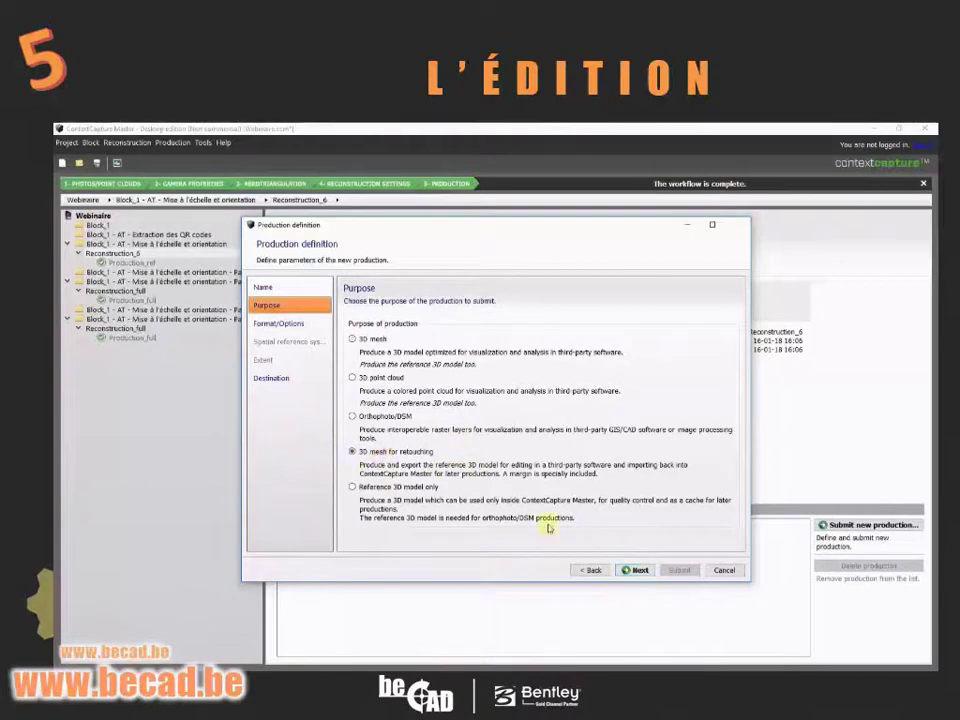
click(640, 570)
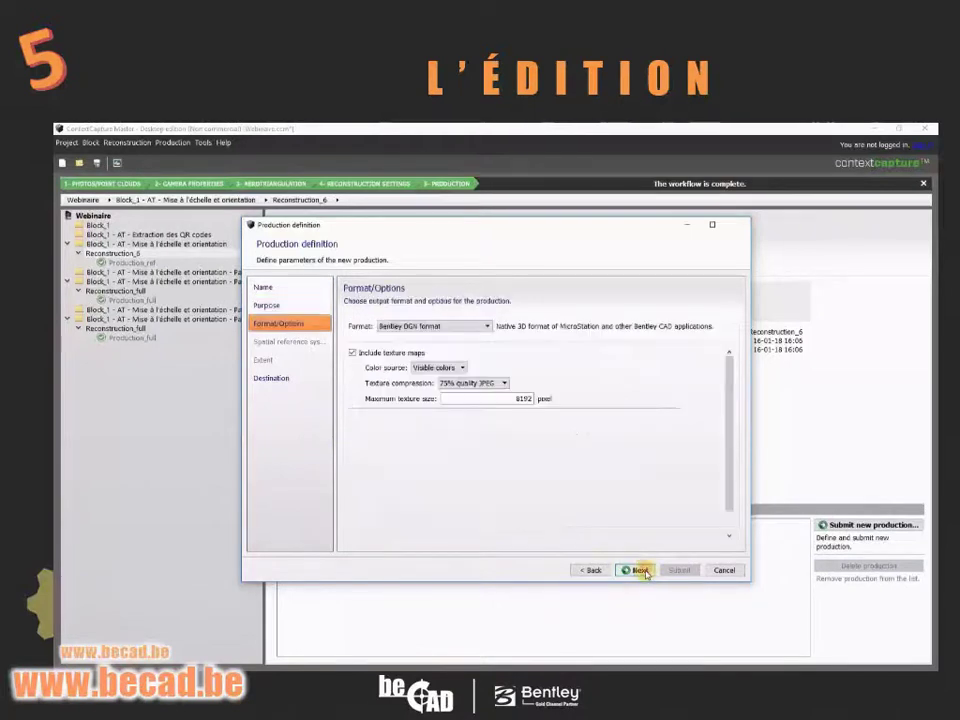
click(419, 328)
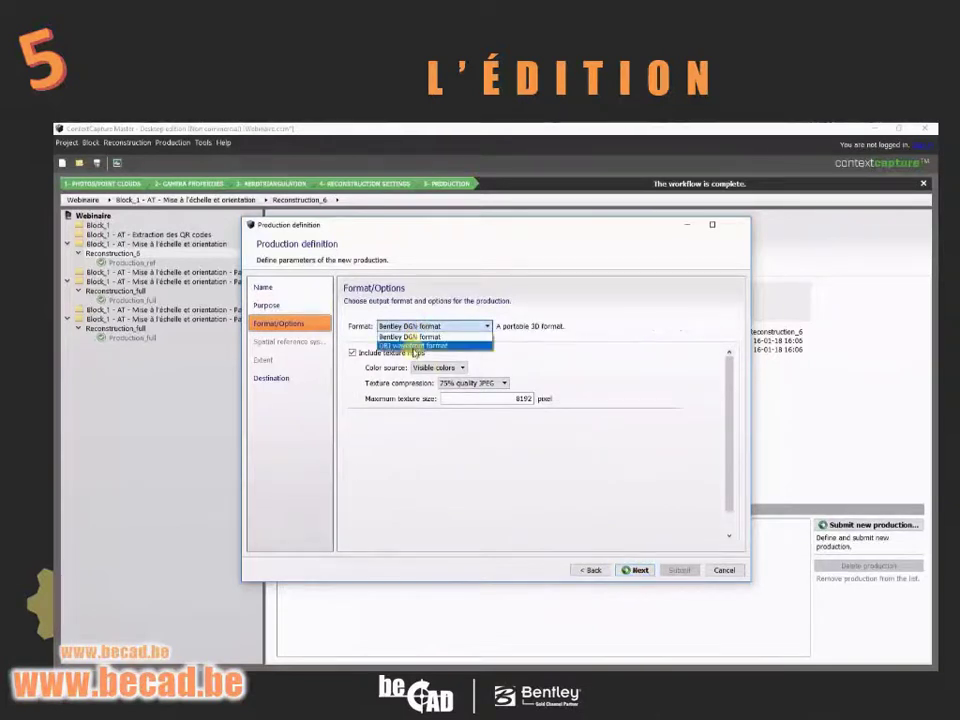
click(410, 337)
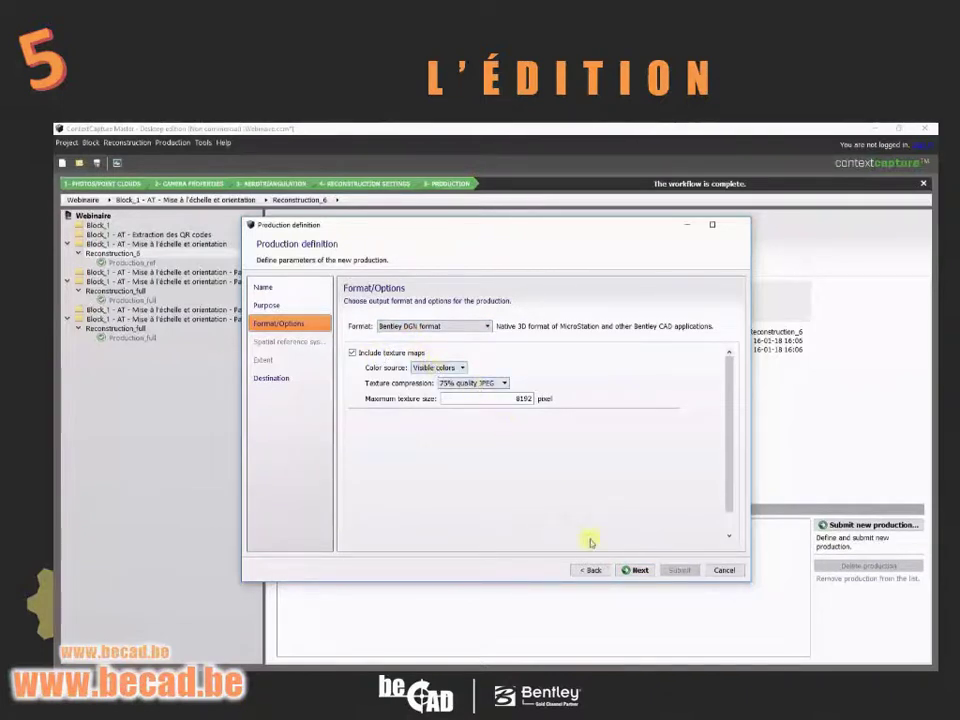
click(640, 571)
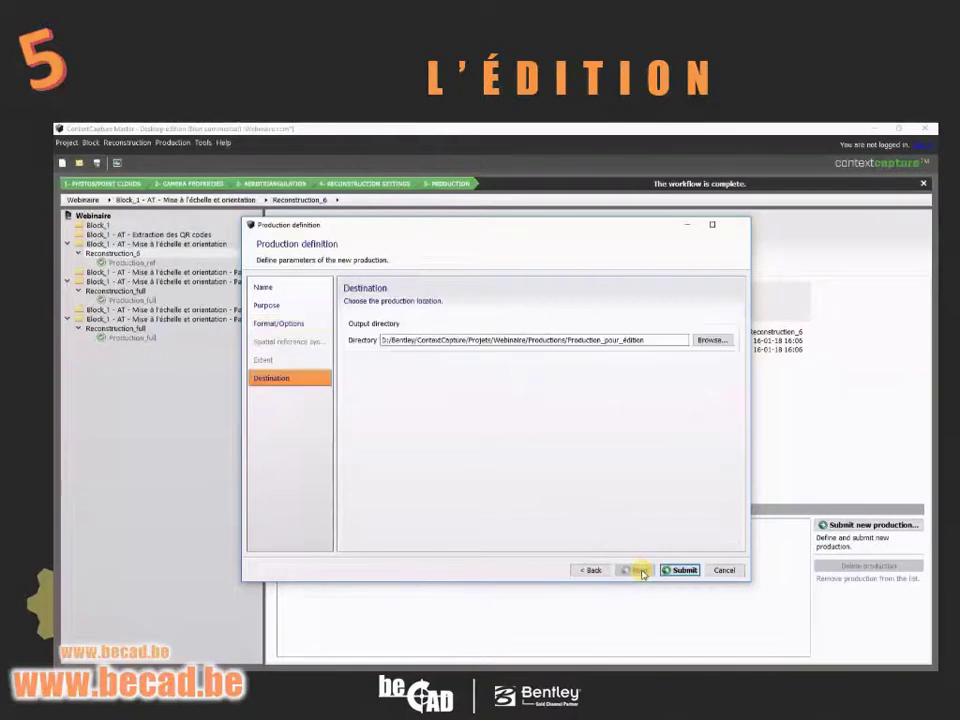
drag(647, 339, 384, 339)
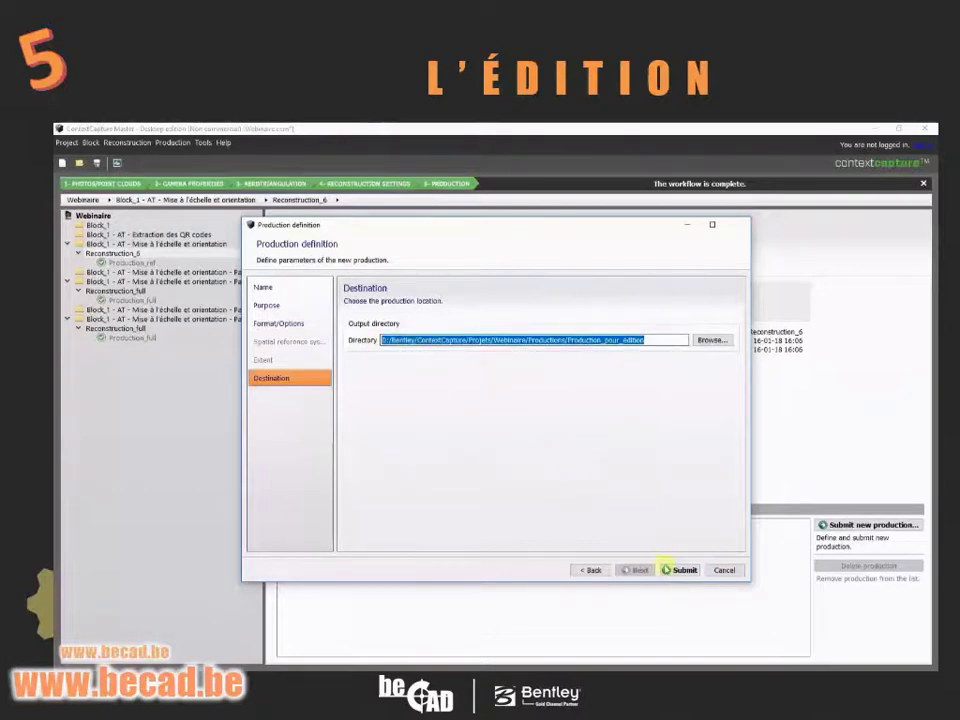
click(681, 570)
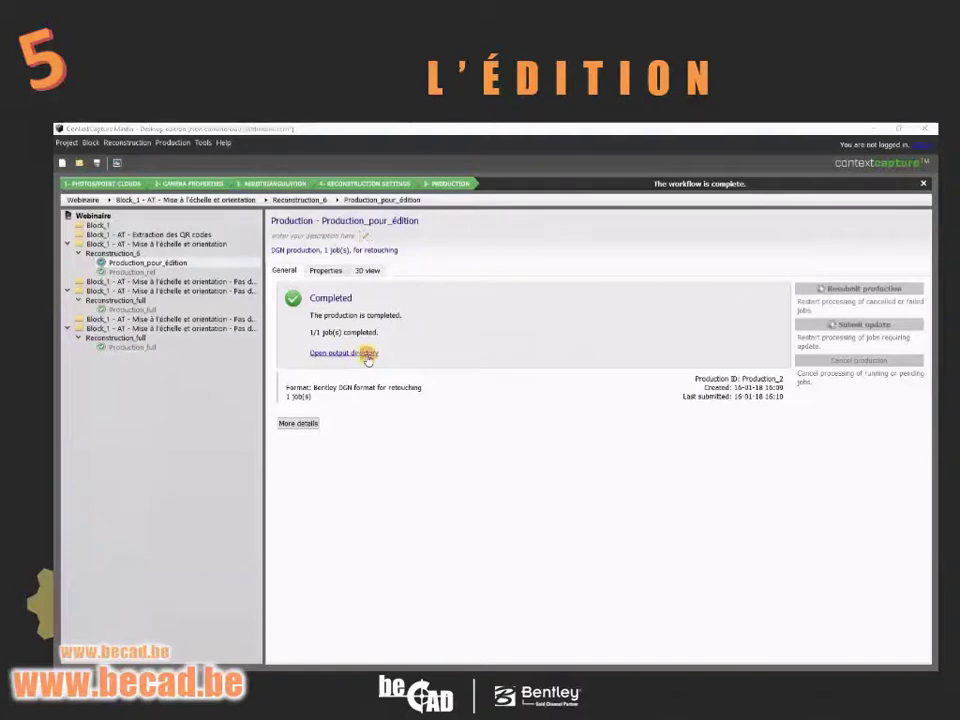
- Open Model.dgn from the Data/Model subfolder of the production's output directory in ContextCapture Editor
click(367, 357)
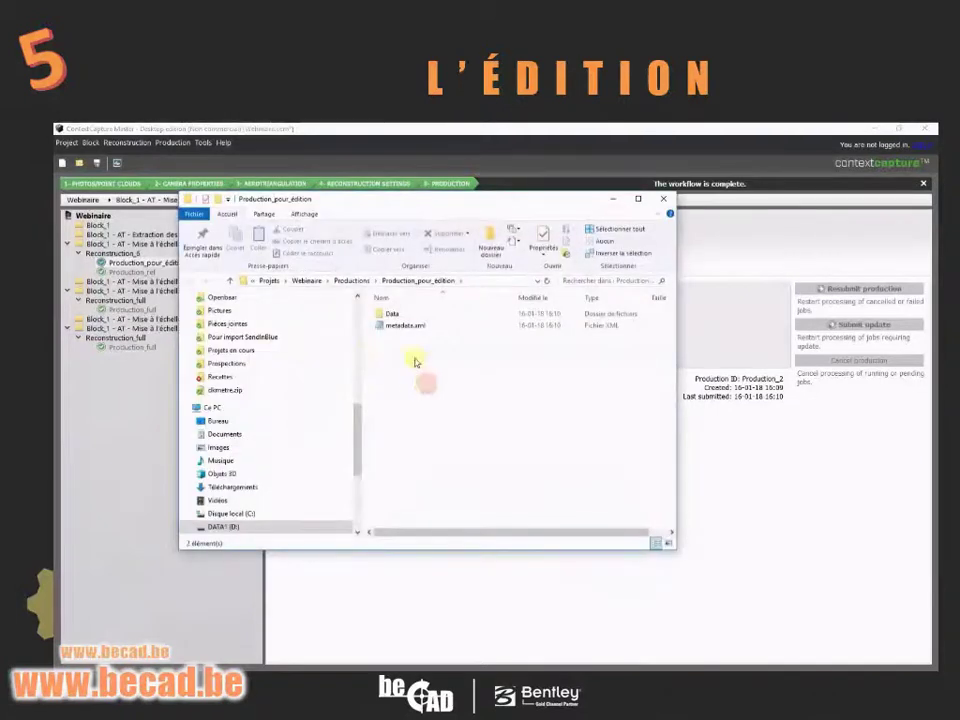
double_click(385, 314)
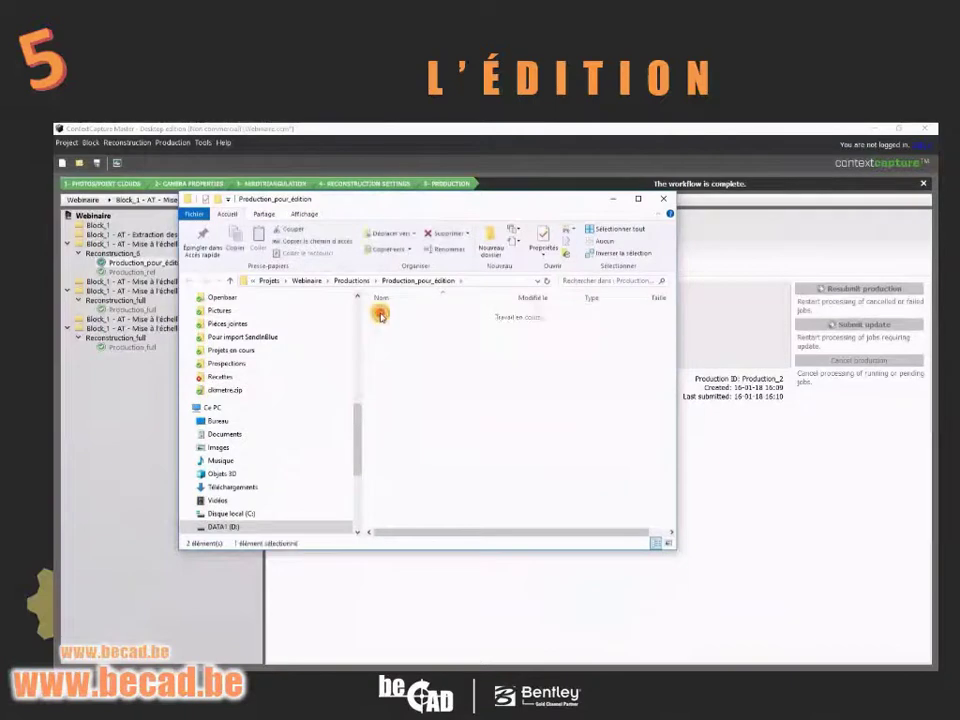
double_click(390, 315)
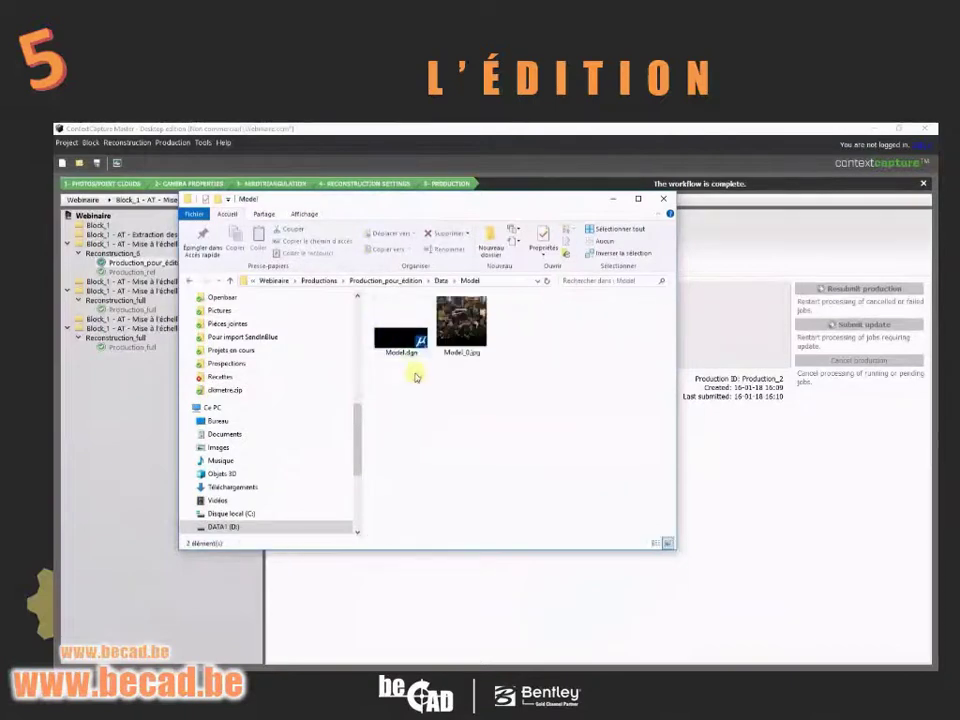
click(399, 334)
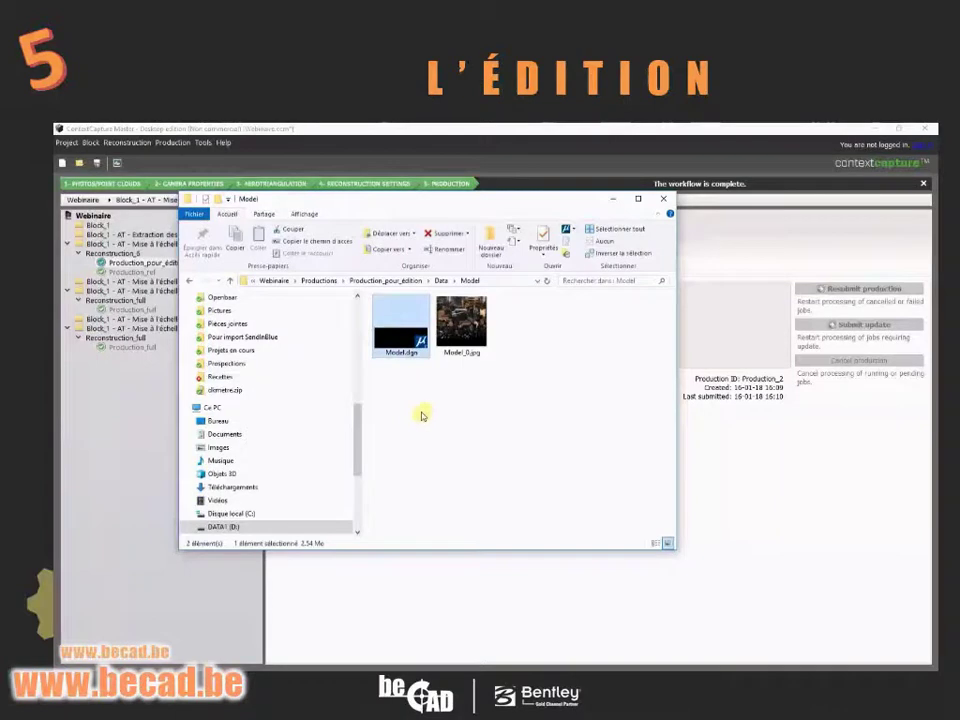
right_click(398, 340)
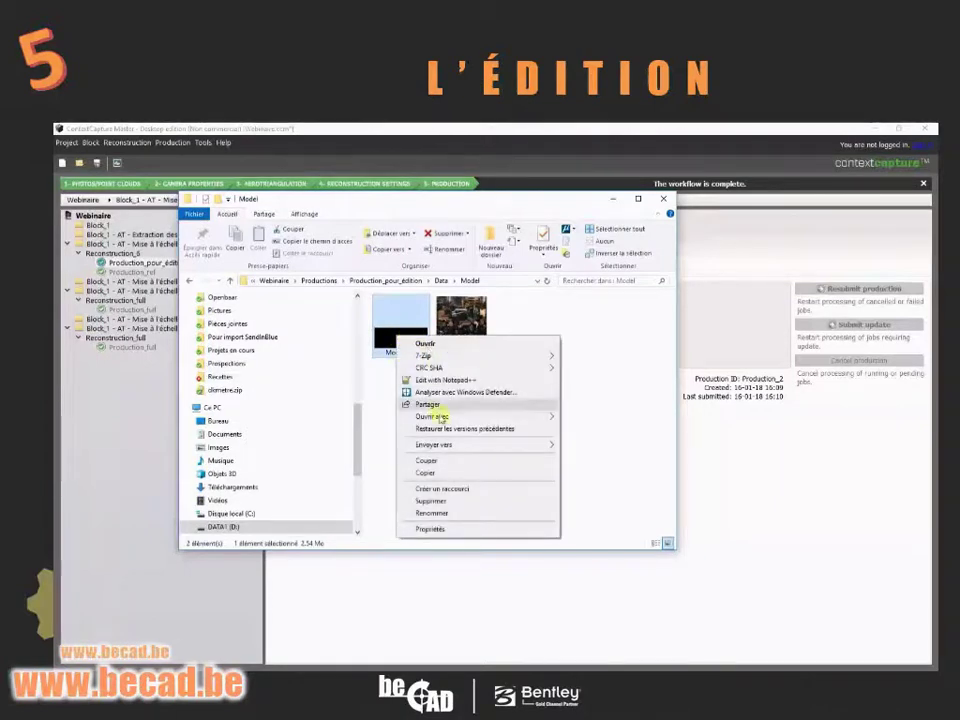
mouse_move(434, 418)
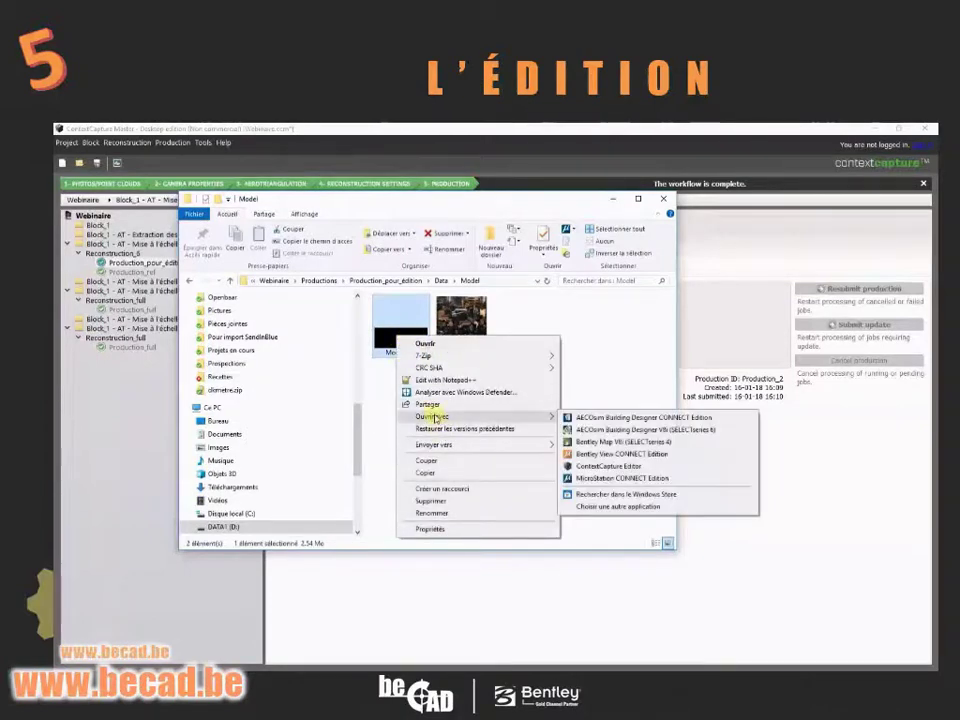
click(628, 467)
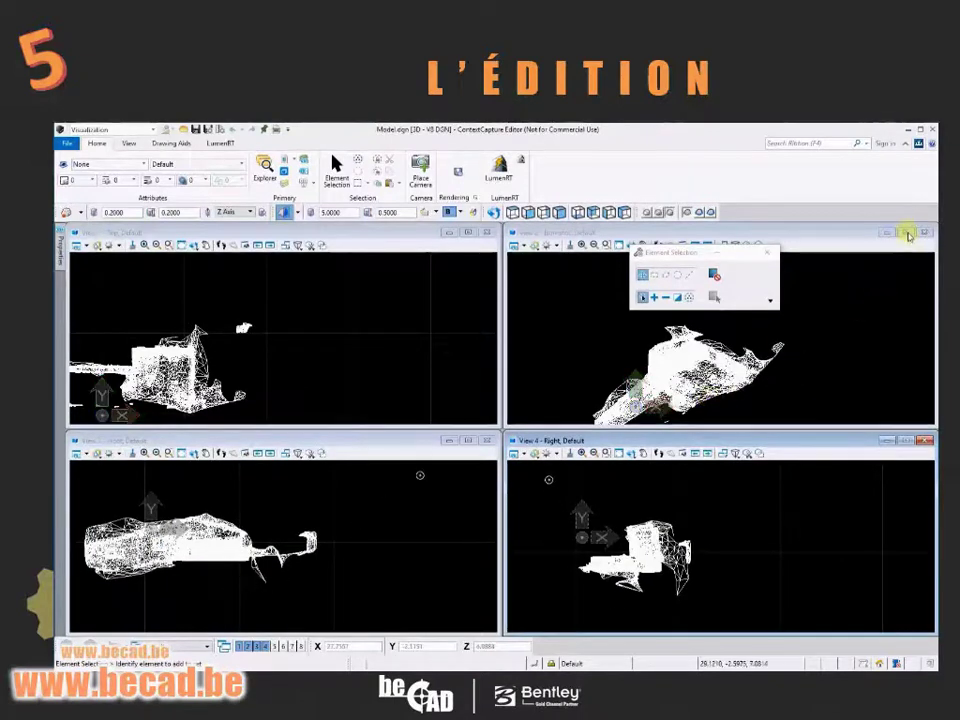
- Maximize the isometric view, bring the mesh to its centre and apply the Illustration display style
click(907, 234)
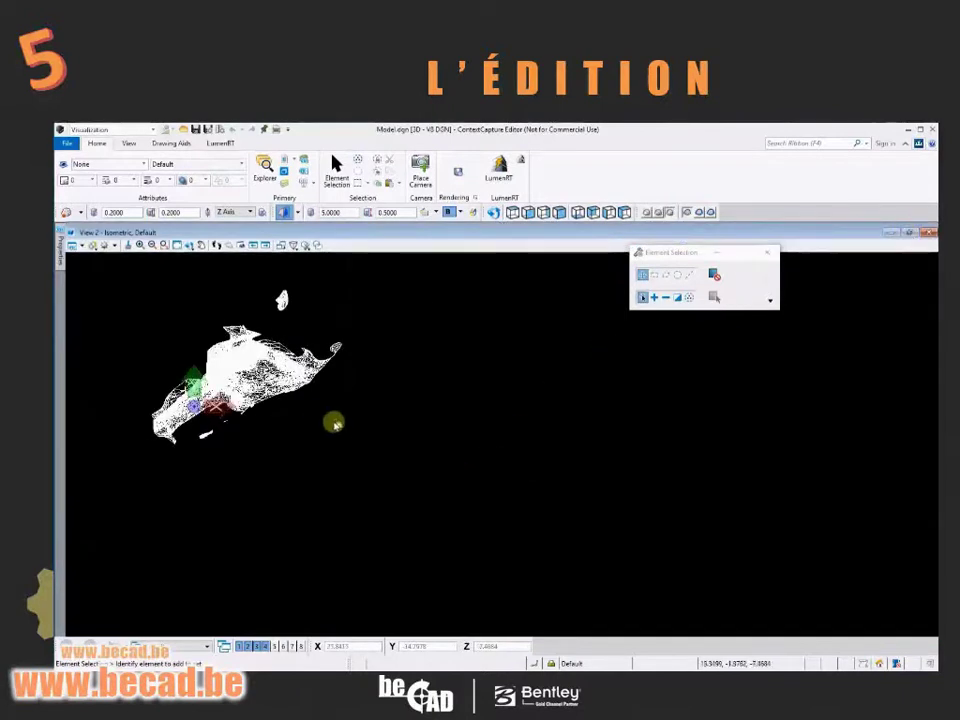
middle_drag(321, 416, 559, 474)
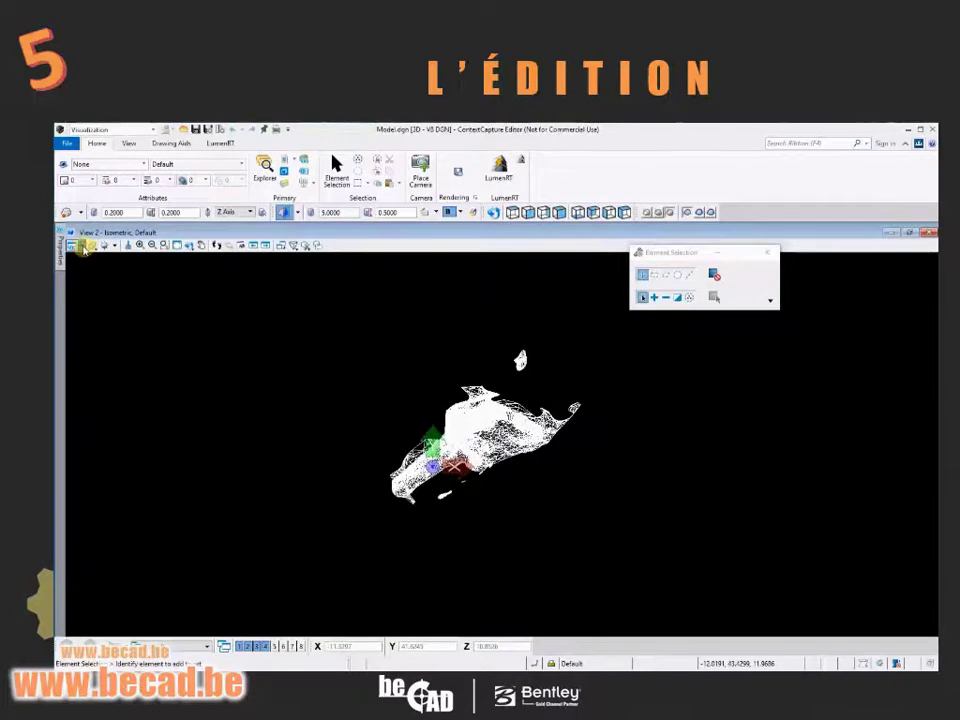
click(82, 245)
click(221, 291)
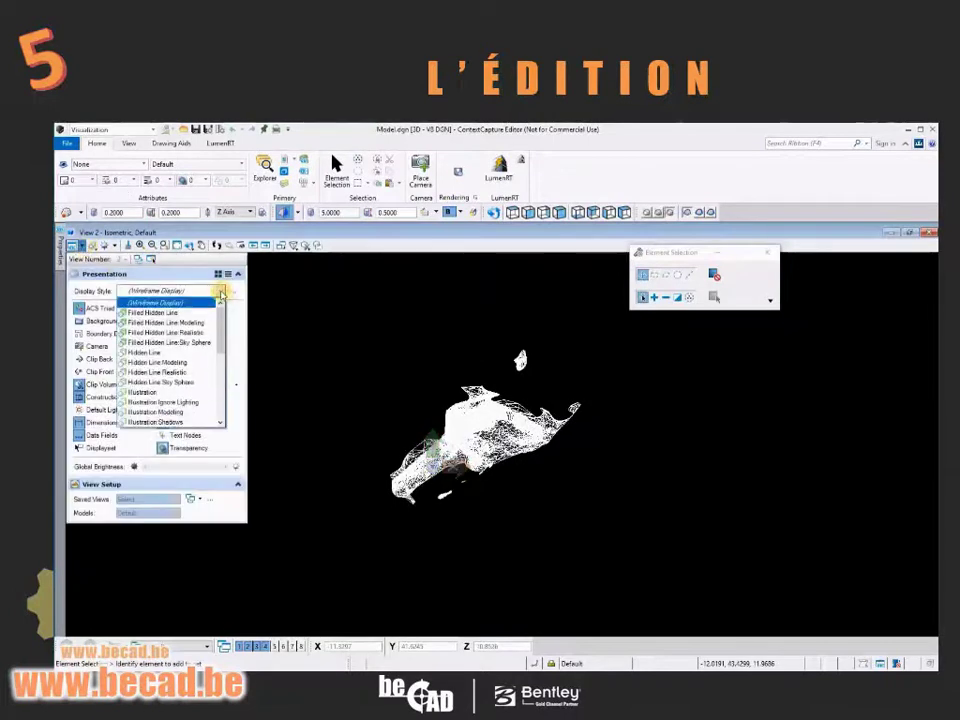
click(160, 392)
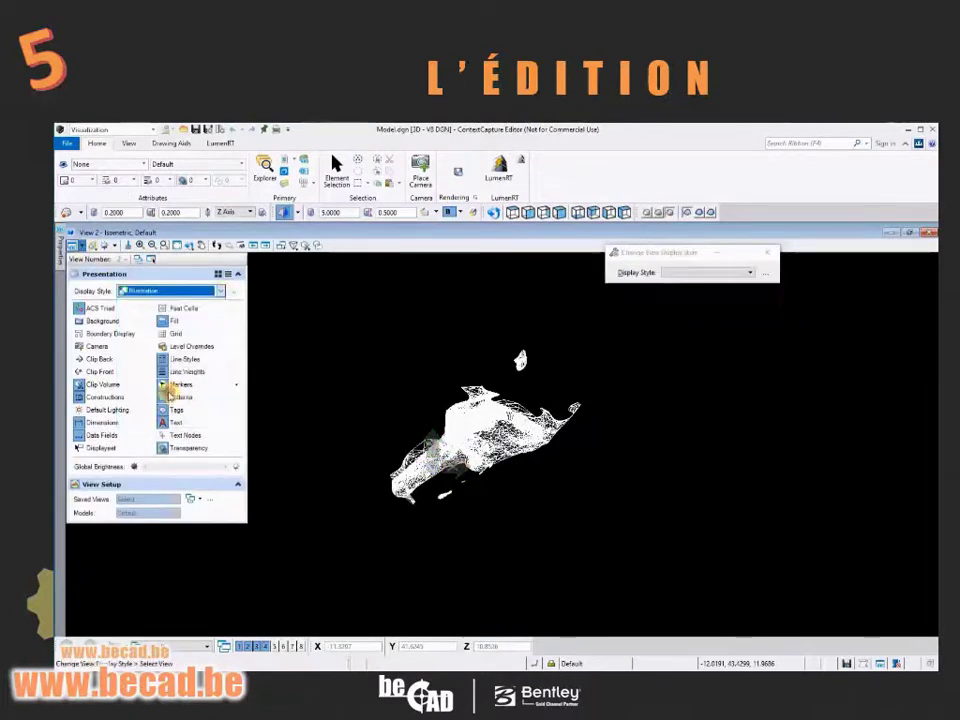
click(288, 440)
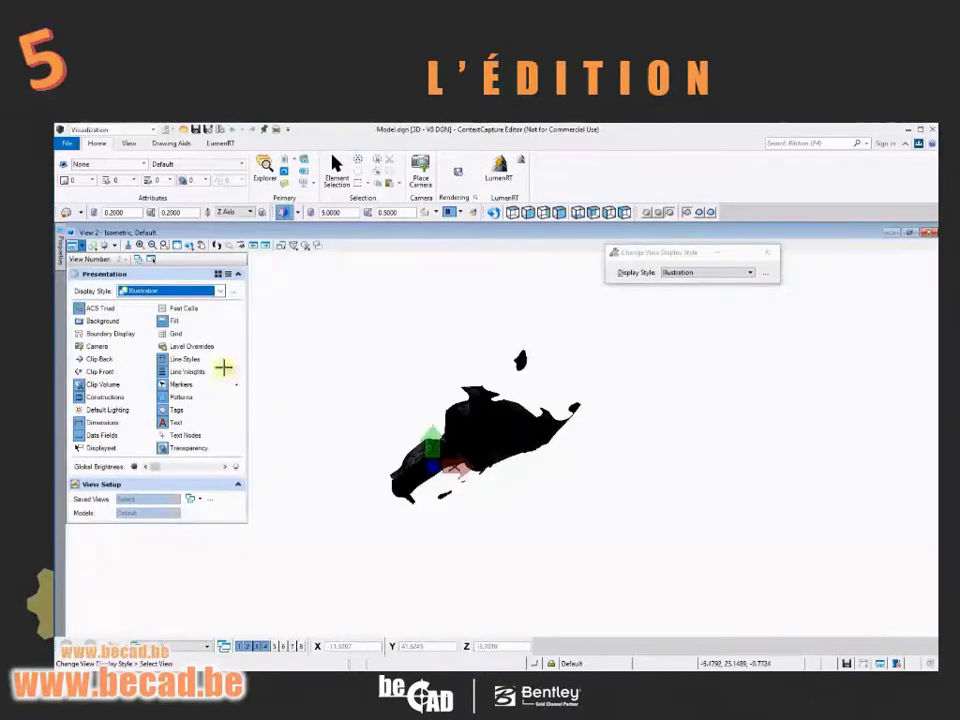
- Enable default lighting in the isometric view and increase its brightness
click(108, 246)
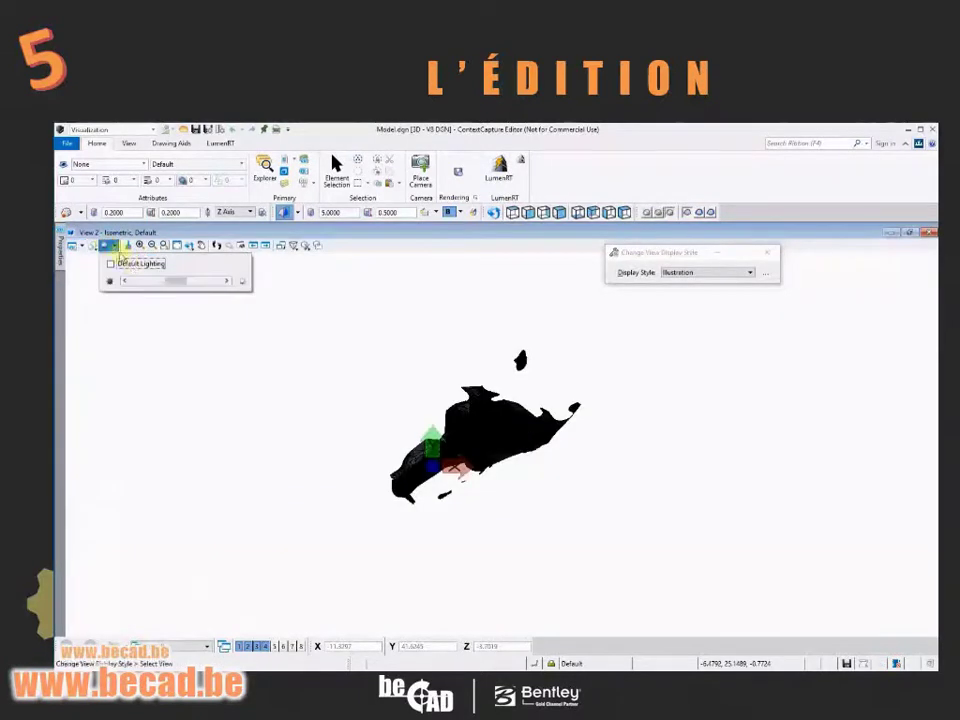
click(111, 263)
drag(172, 284, 210, 280)
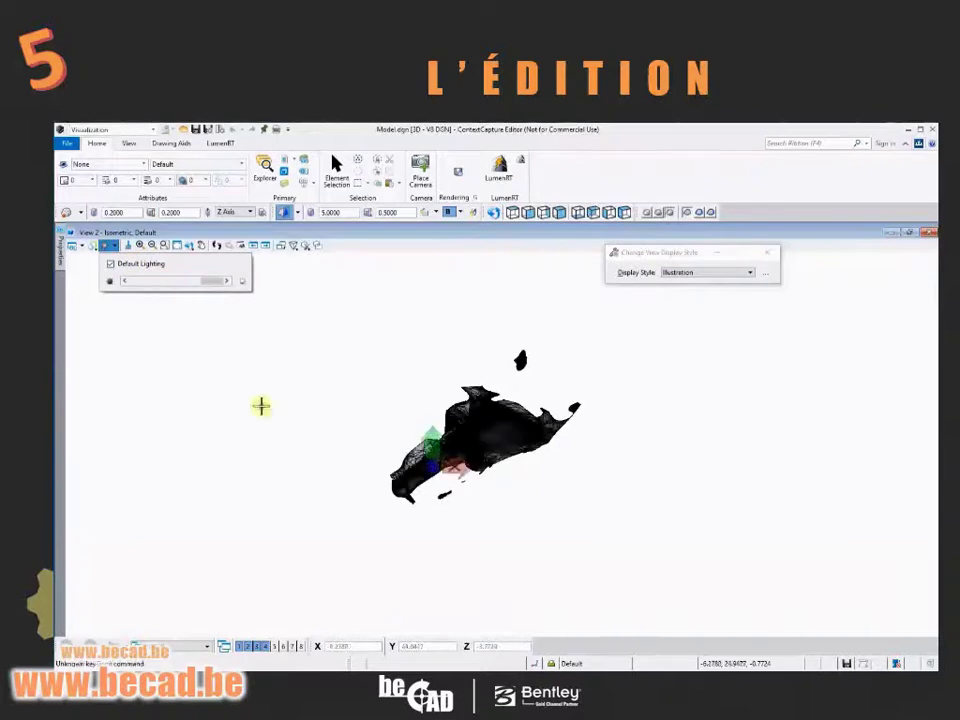
middle_drag(519, 491, 520, 482)
key(Escape)
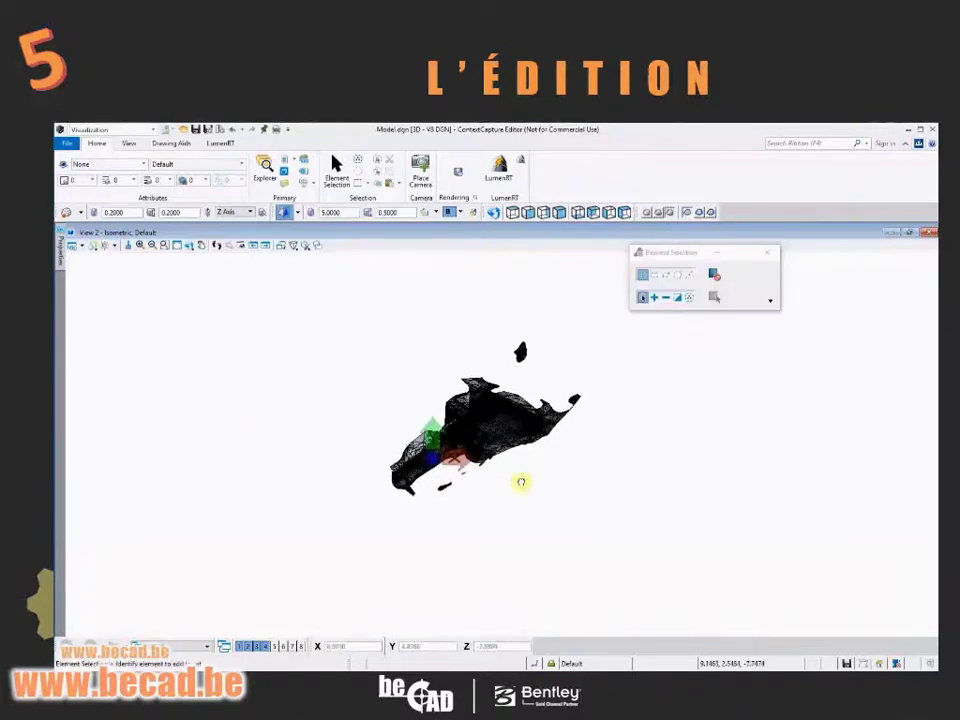
- Examine the textured mesh of the building up close and as a whole, turning it until it is seen from above
scroll(486, 430, up, 4)
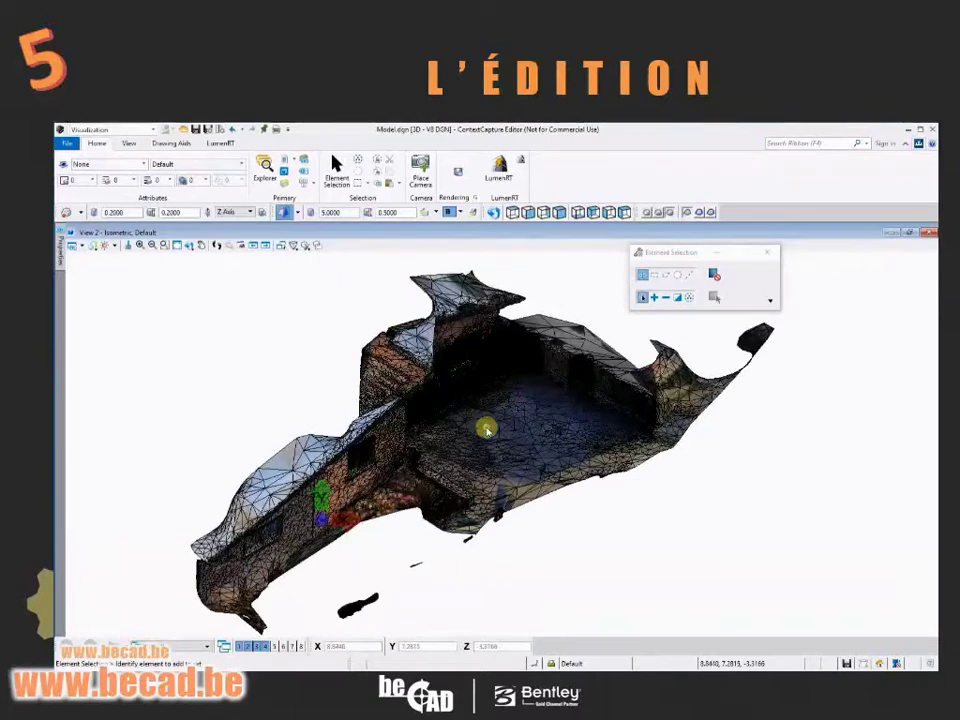
scroll(486, 430, up, 2)
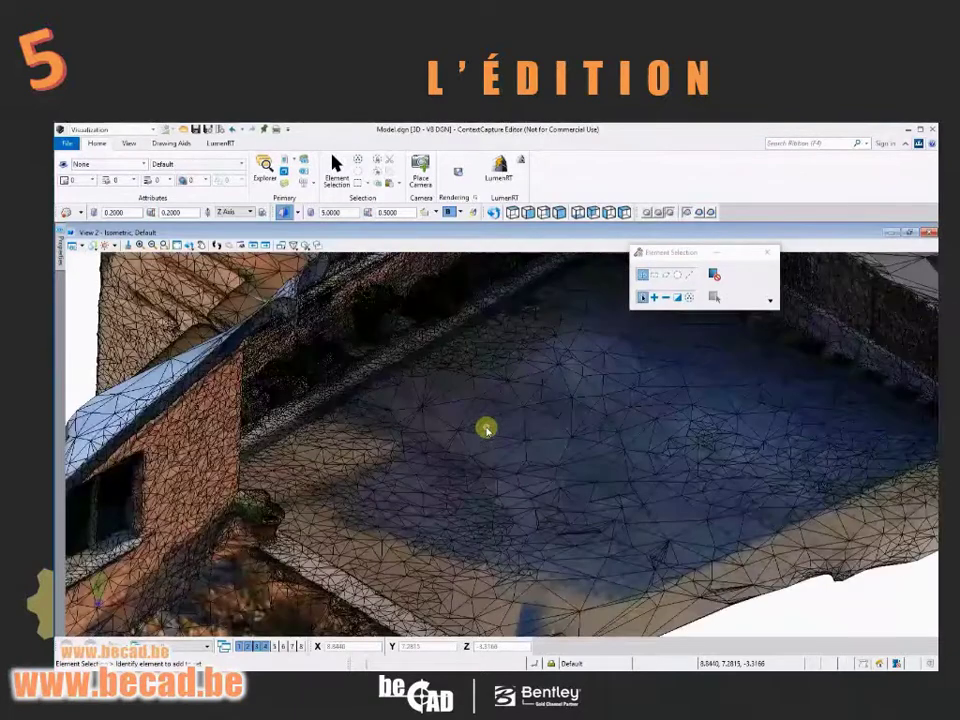
scroll(486, 430, down, 1)
scroll(486, 430, down, 6)
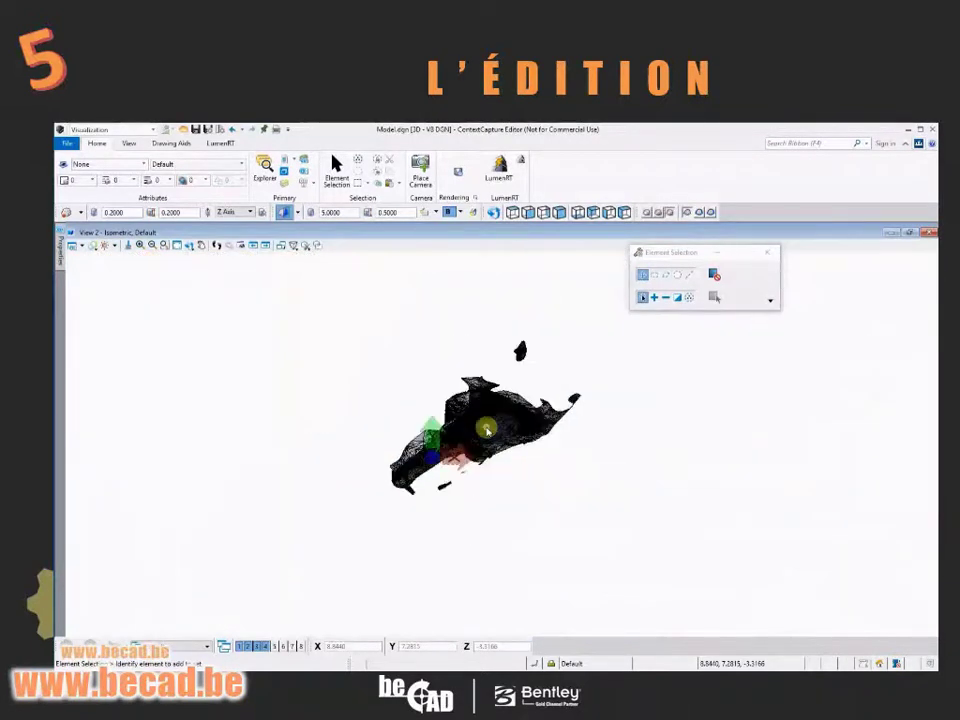
shift+middle_drag(486, 430, 602, 510)
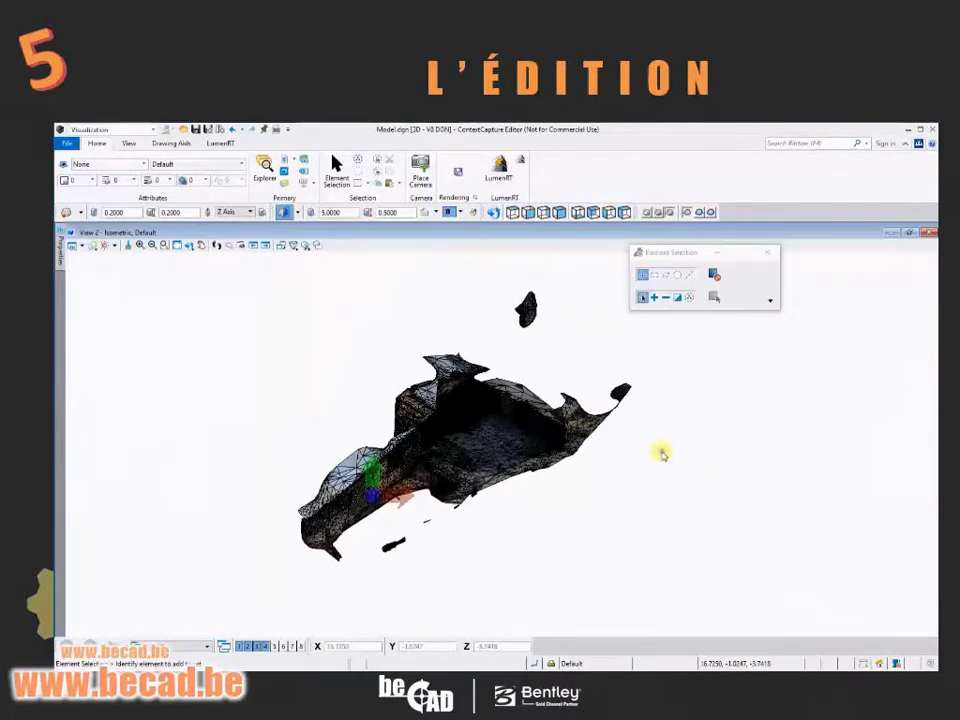
shift+middle_drag(662, 453, 432, 565)
right_click(432, 565)
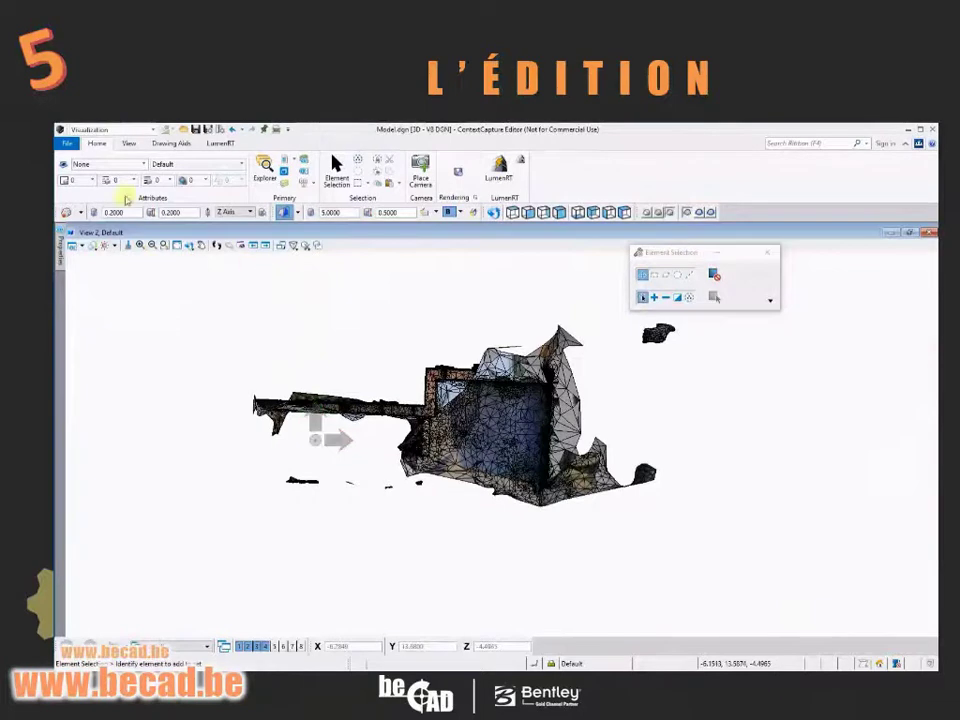
- Switch to the Reality Modeling workflow and start Delete Mesh Facet with the block selection method
click(110, 131)
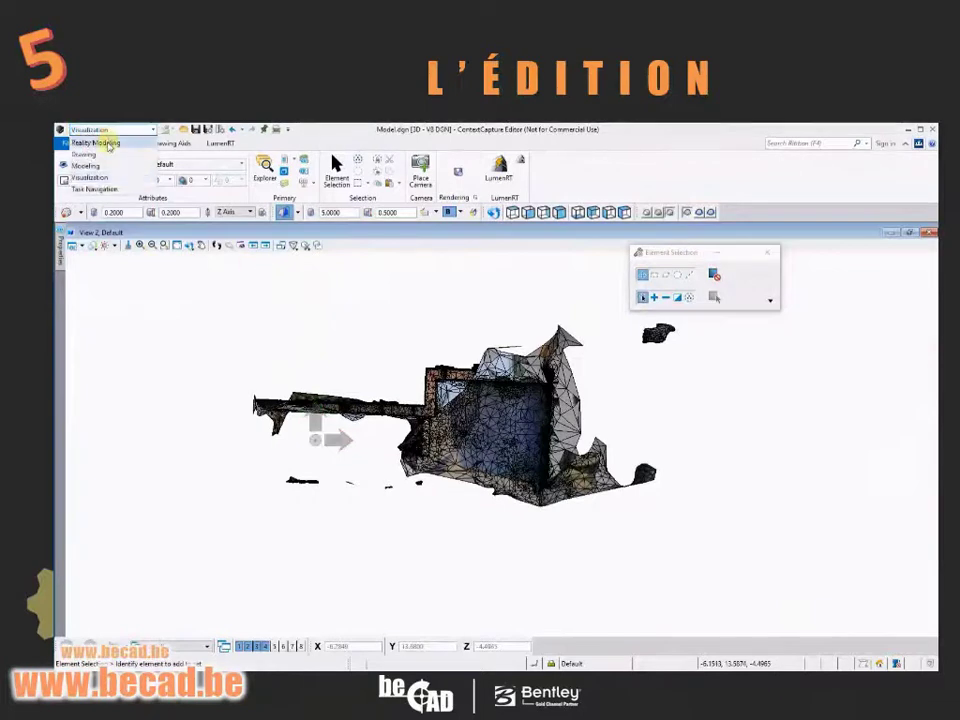
click(108, 144)
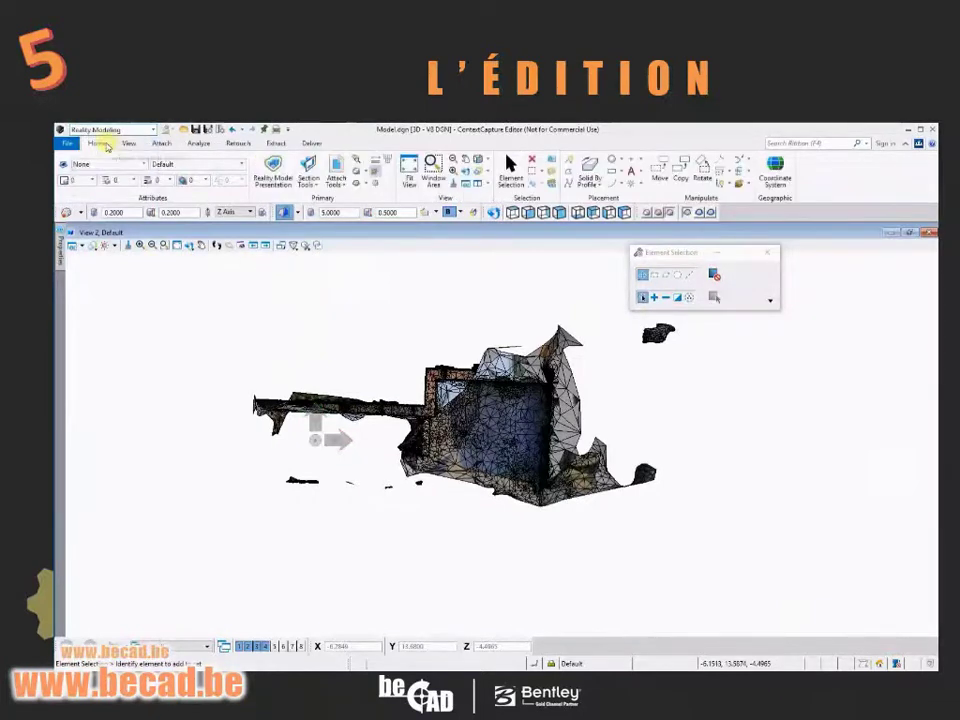
click(238, 143)
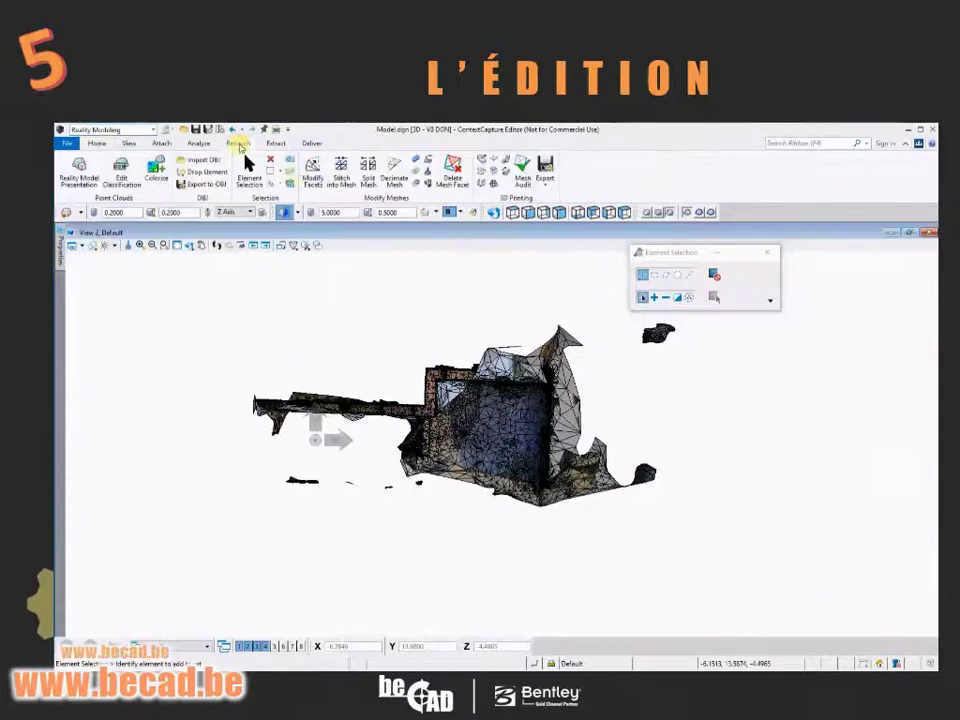
click(453, 170)
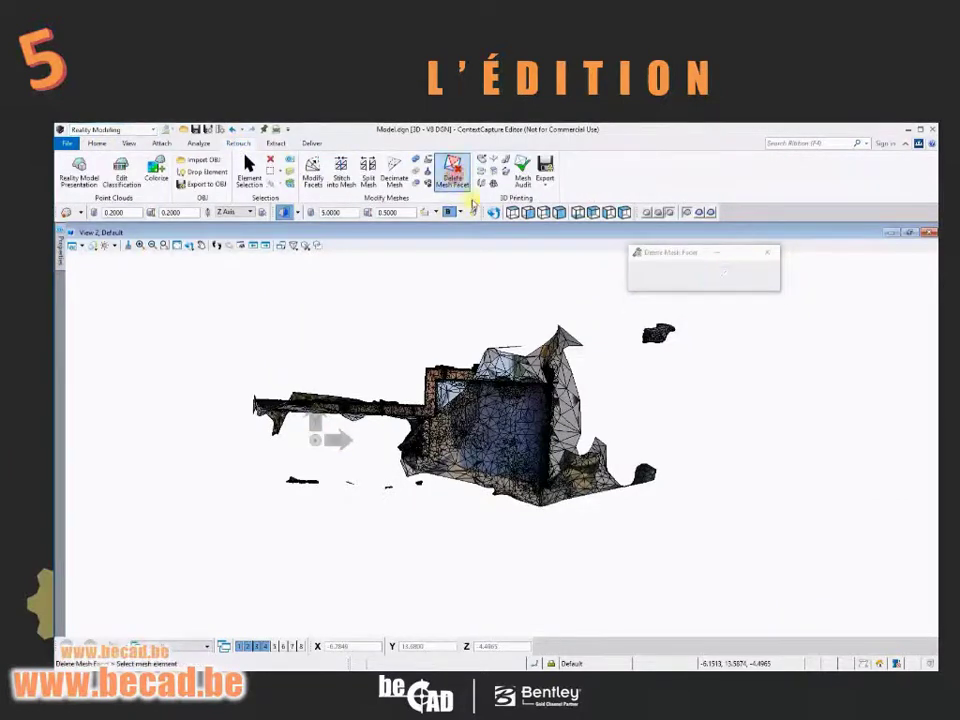
click(704, 276)
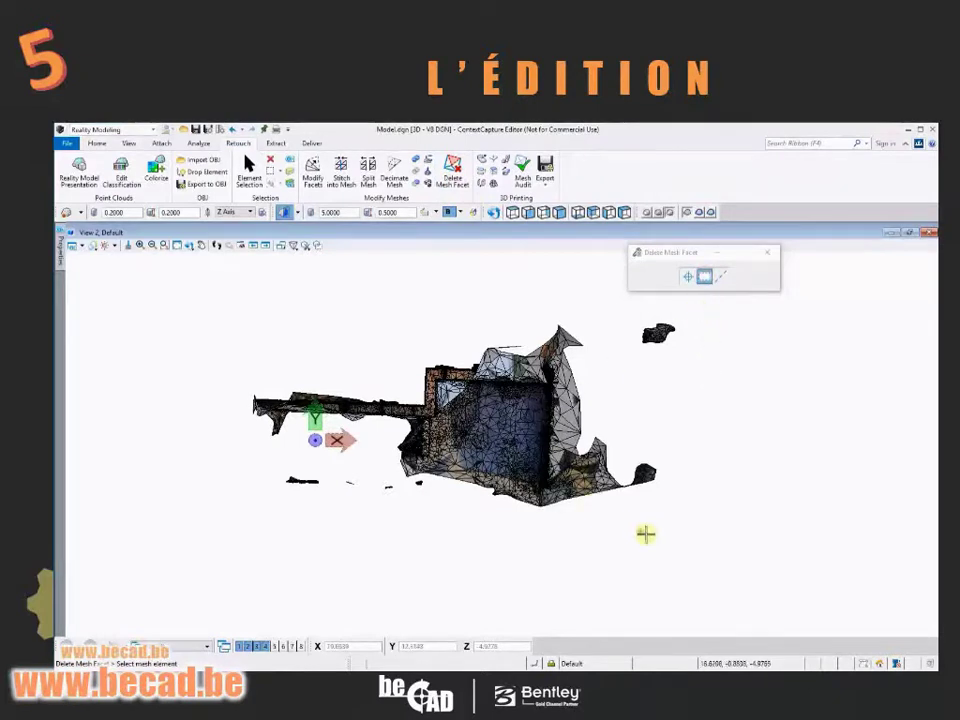
- Delete the stray facets beyond the building's +X side, including the detached pieces, with one block seen from above
key(r)
click(675, 536)
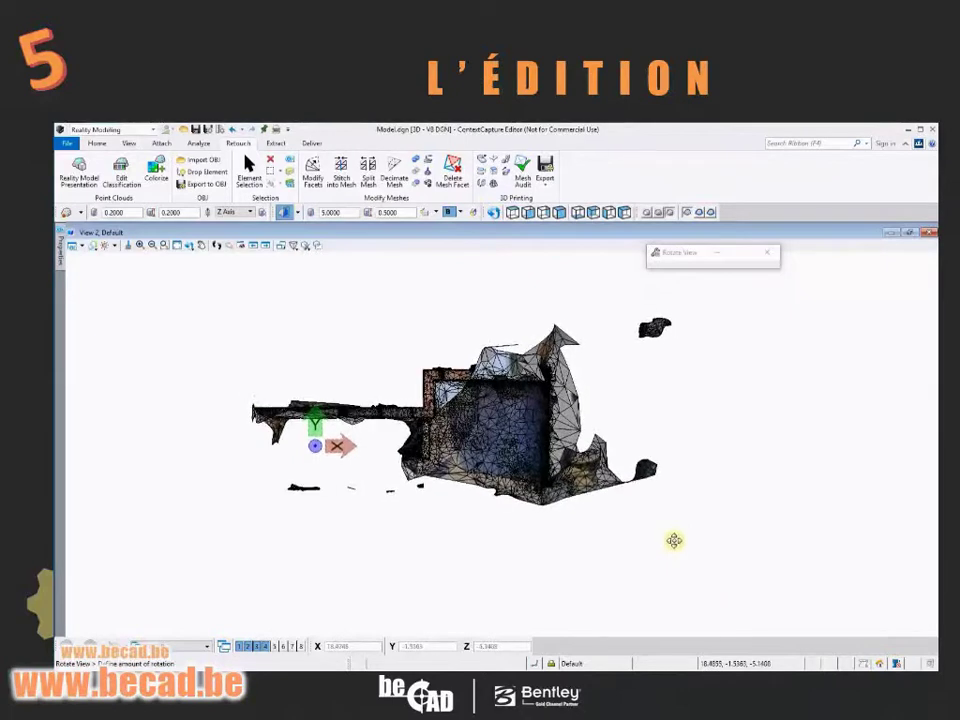
click(677, 540)
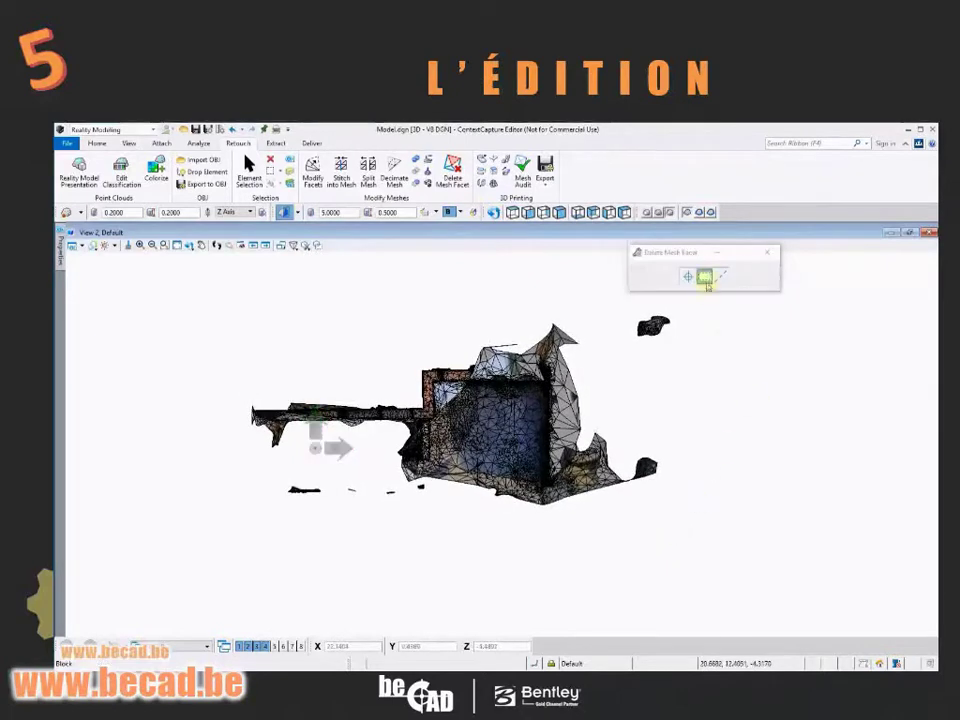
click(705, 277)
click(559, 408)
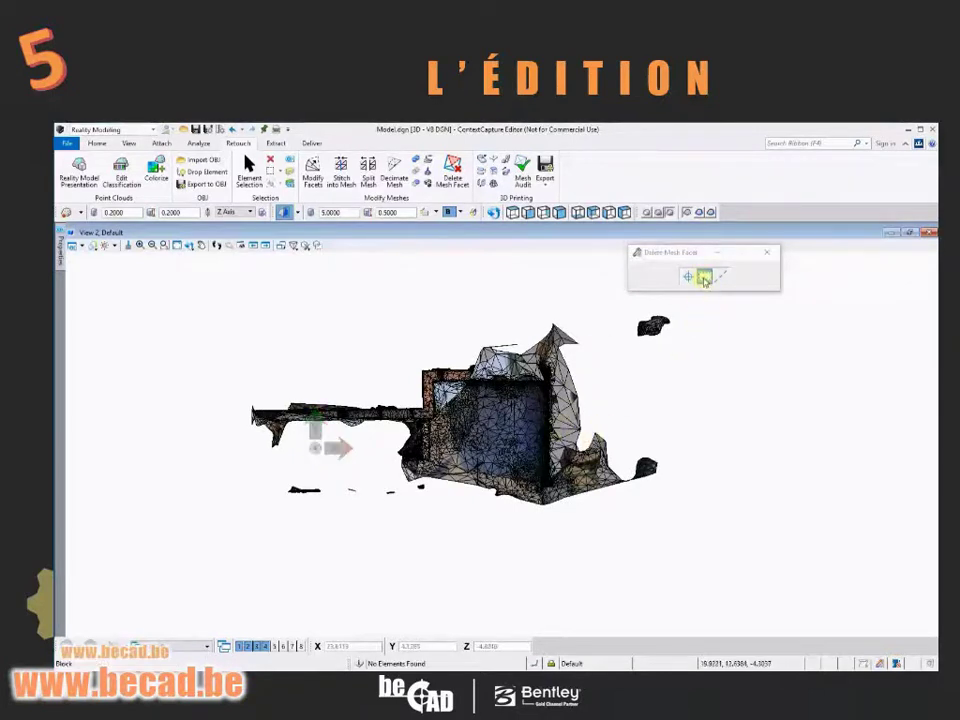
click(647, 471)
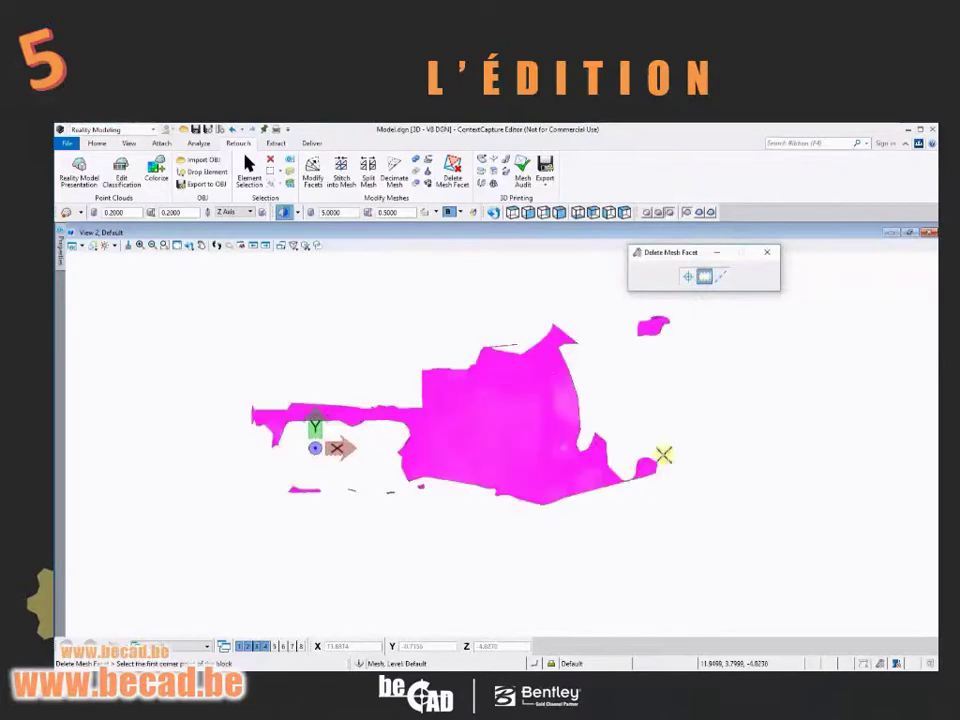
click(694, 305)
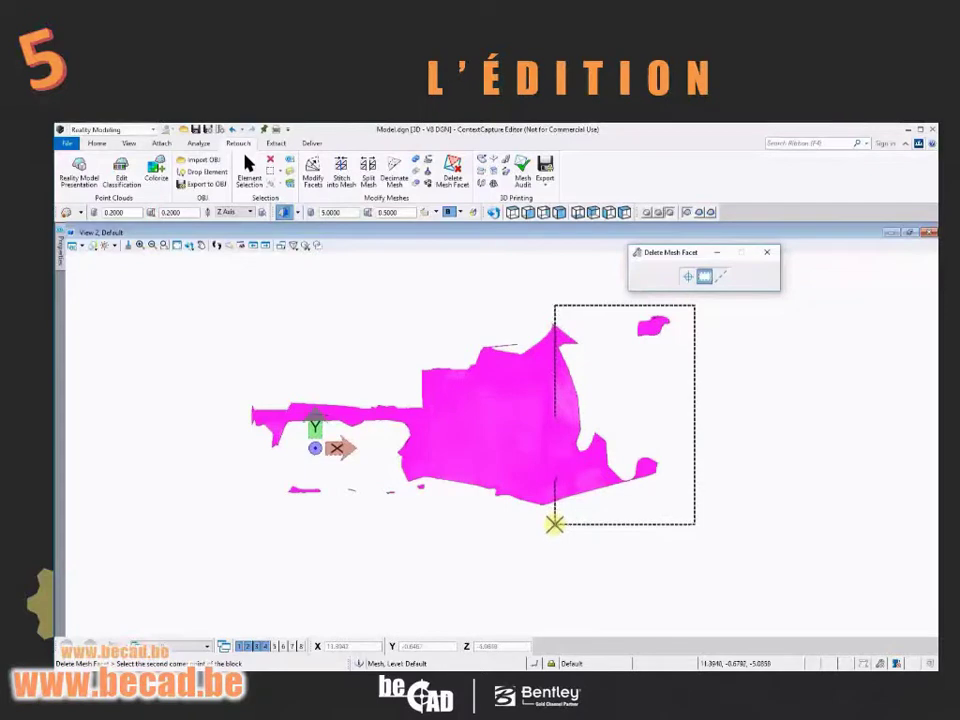
click(555, 524)
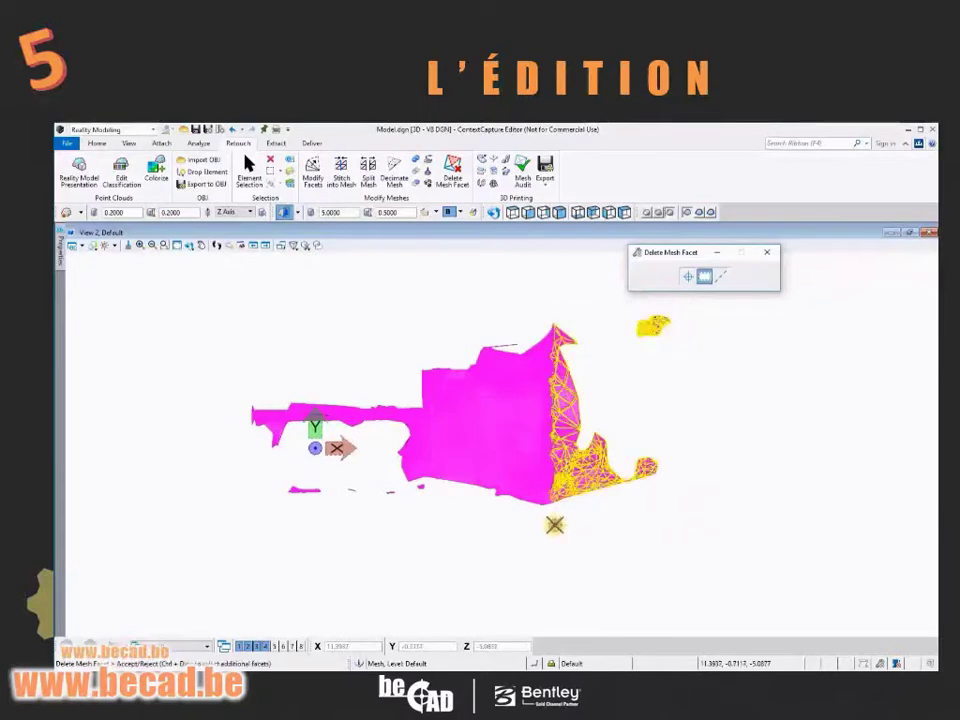
click(620, 522)
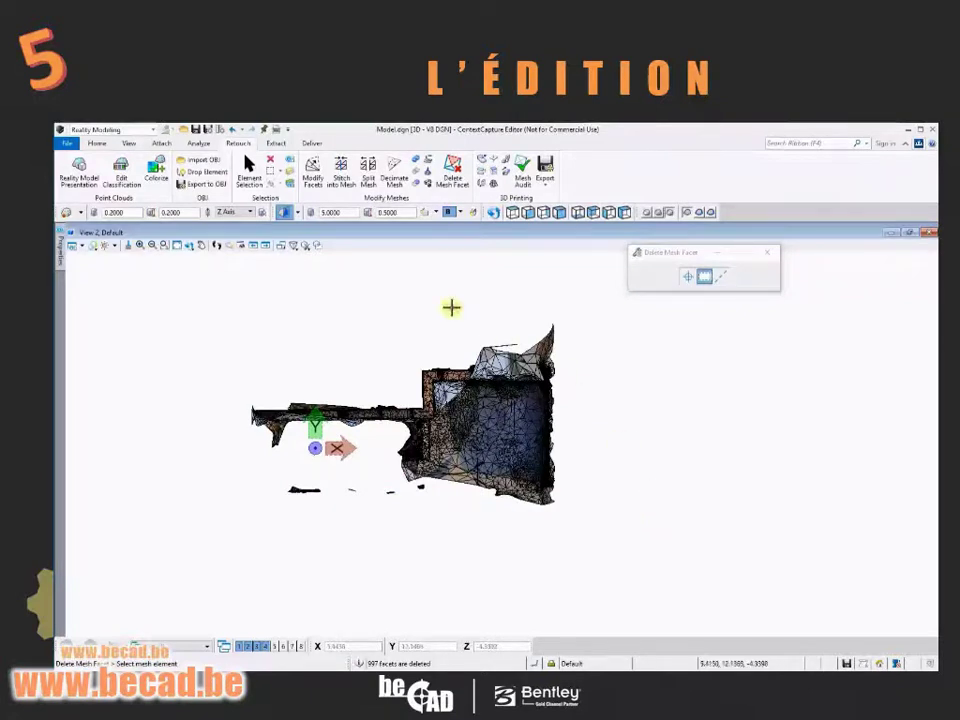
- Delete the block of stray facets protruding beyond the main volume's +Y edge
click(482, 369)
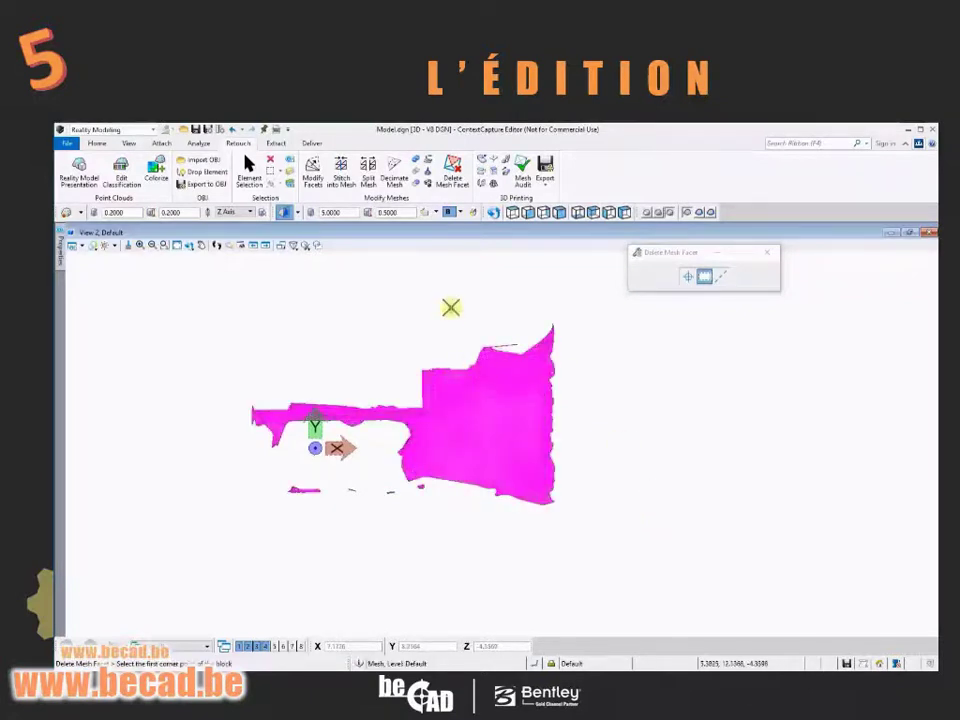
click(451, 307)
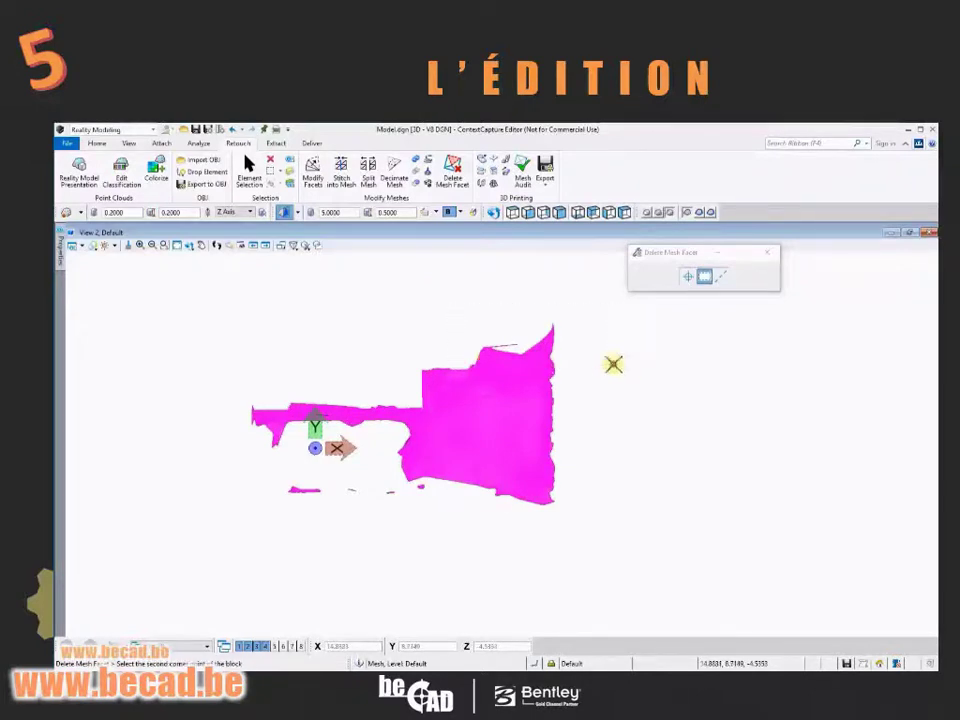
click(612, 363)
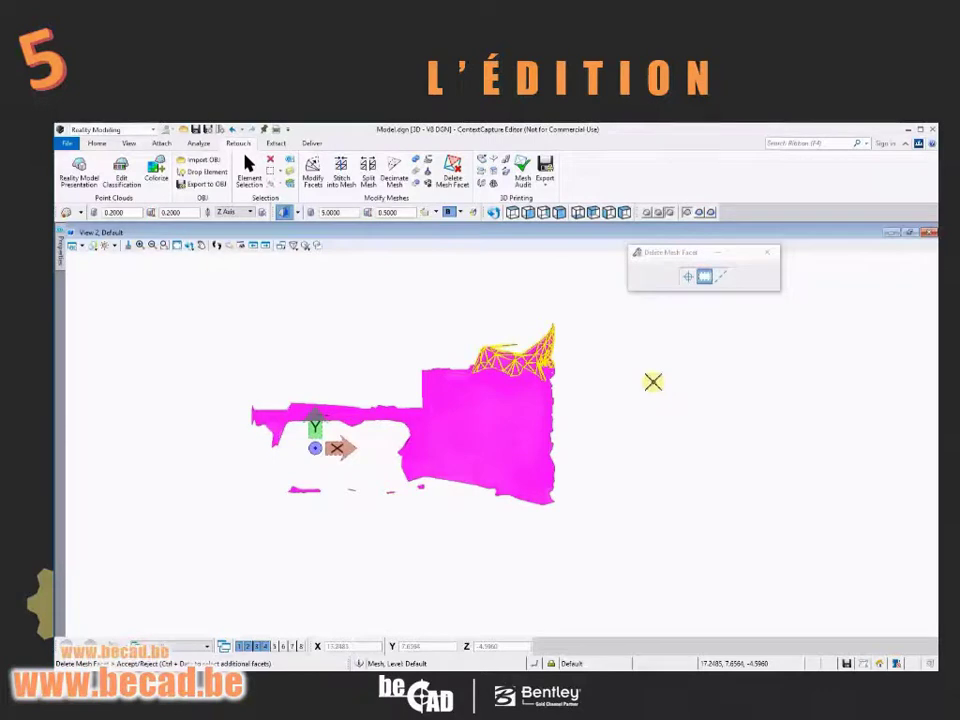
click(653, 381)
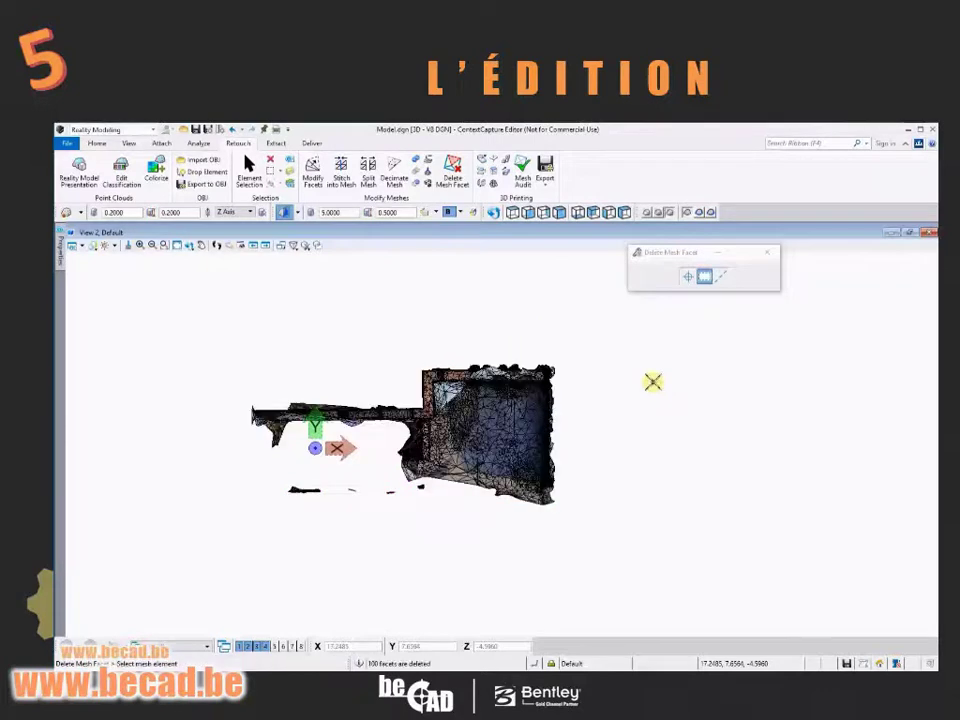
- Delete the ragged facets along the main volume's -Y edge together with the loose fragments beside them
click(705, 277)
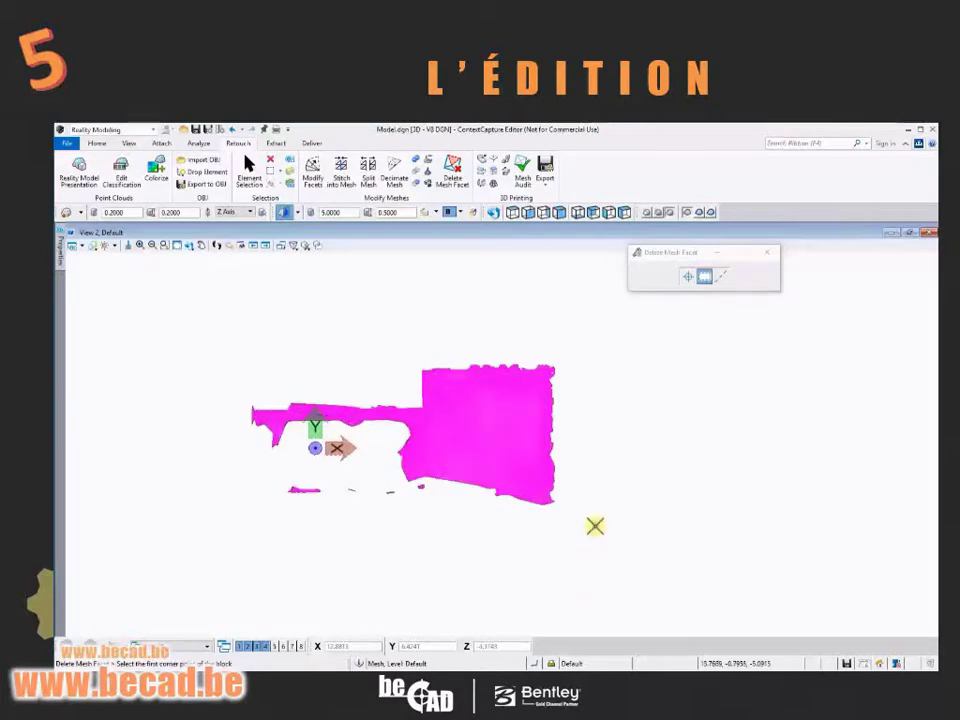
click(590, 524)
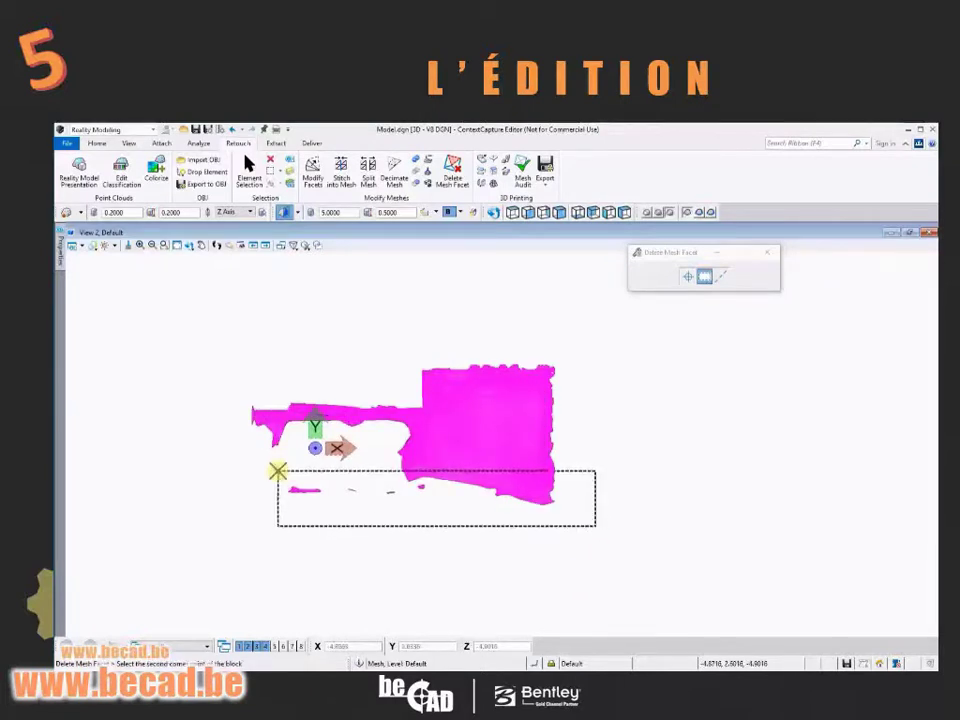
click(277, 470)
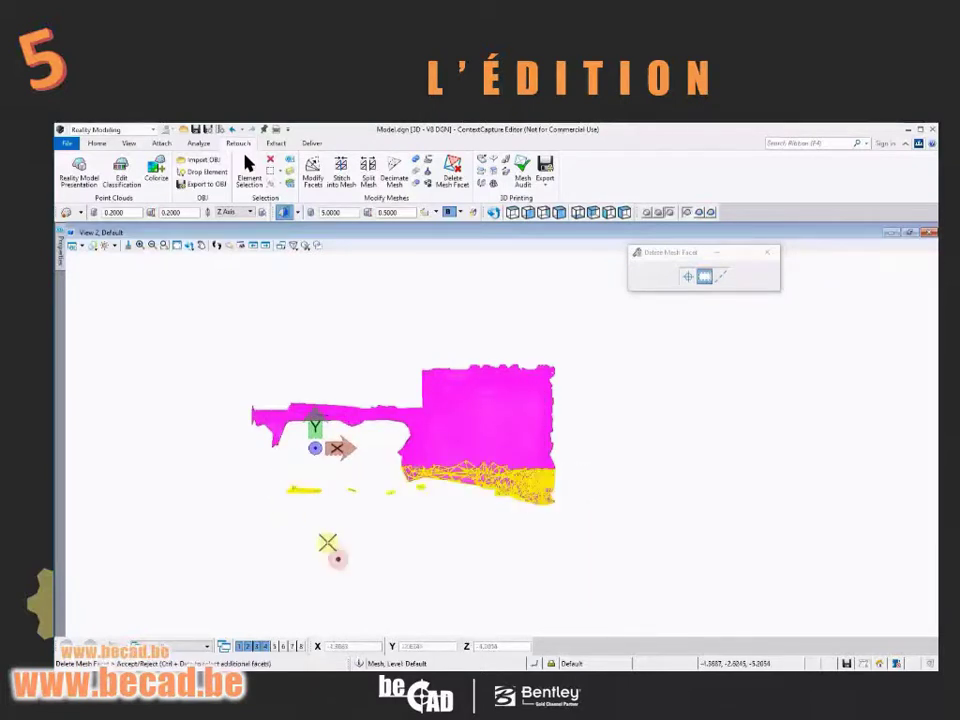
click(375, 561)
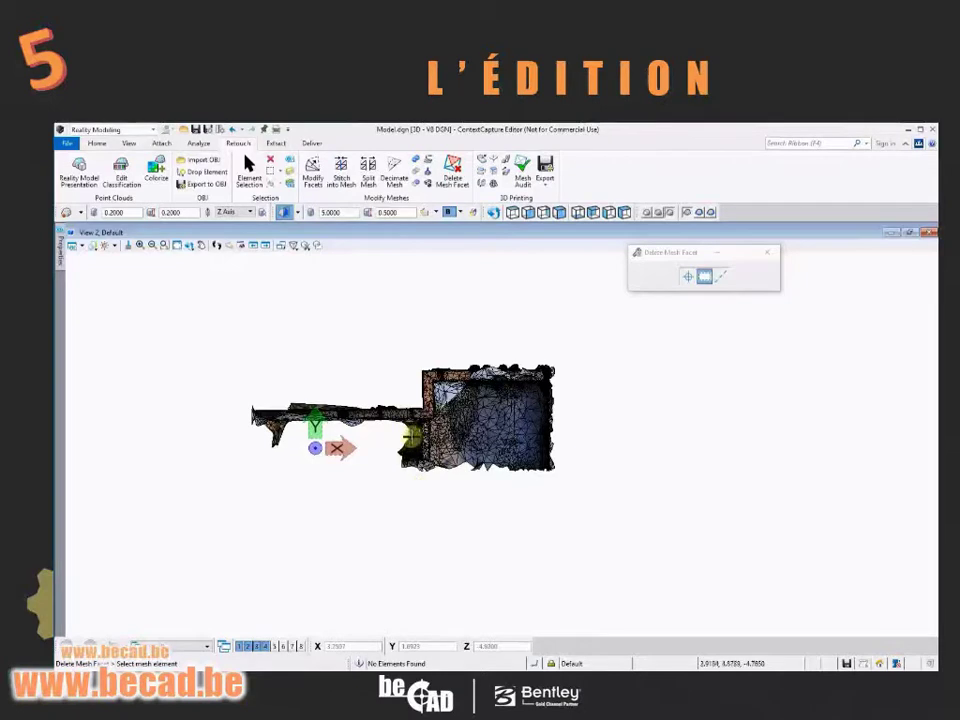
- Delete the stray facets on the -Y side of the long wall and at its inner corner with the main volume
click(408, 447)
click(415, 478)
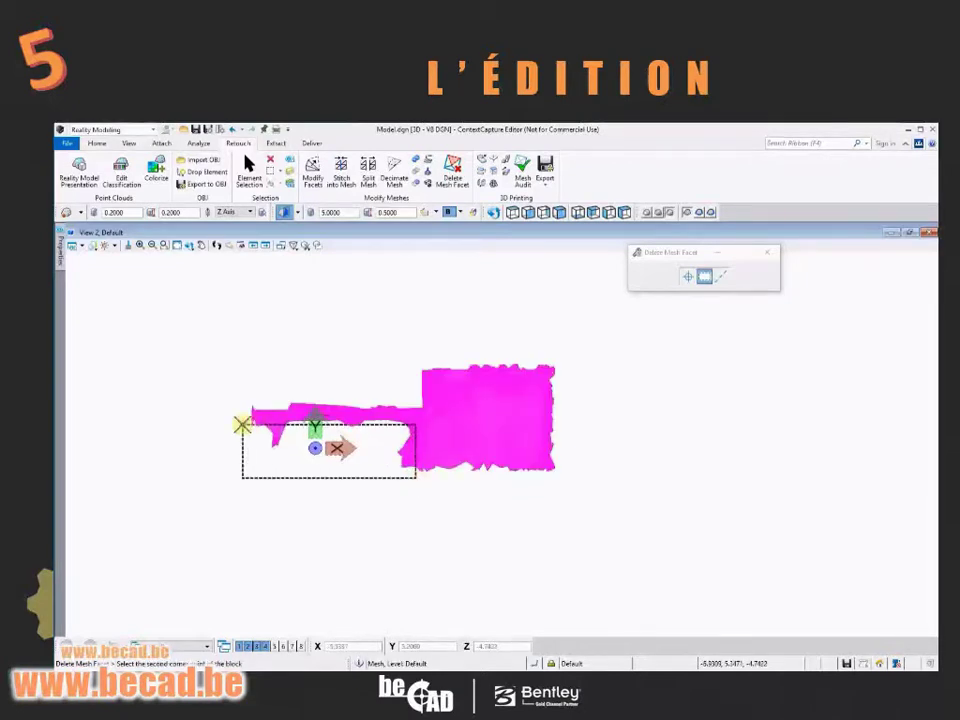
click(242, 424)
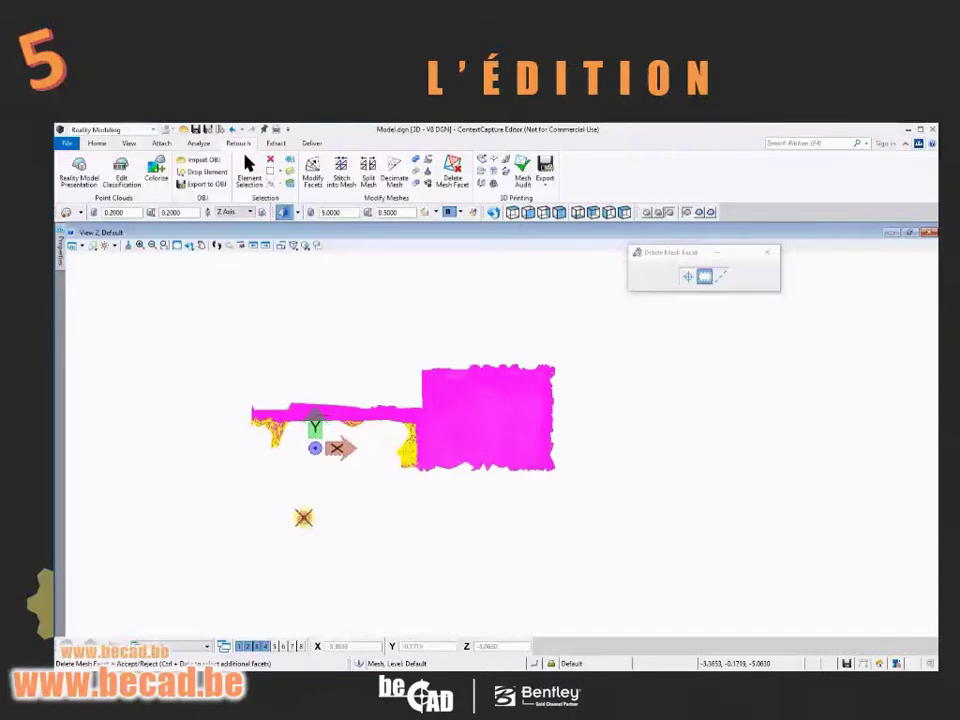
click(303, 516)
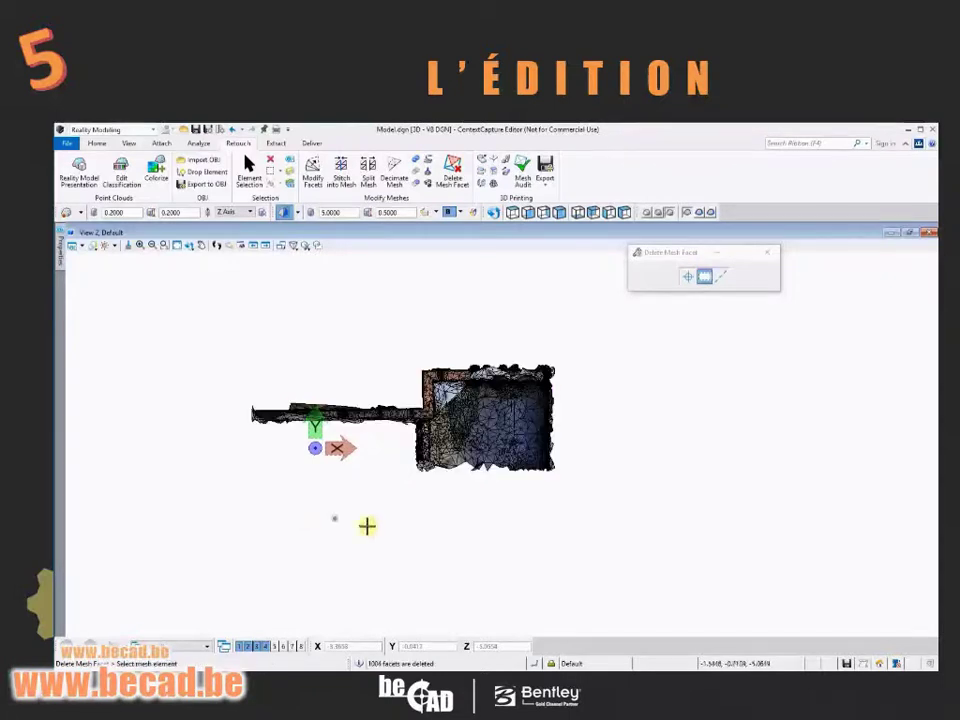
- Check the trimmed mesh from the front, close the editor and return to ContextCapture Master
shift+middle_drag(501, 548, 444, 403)
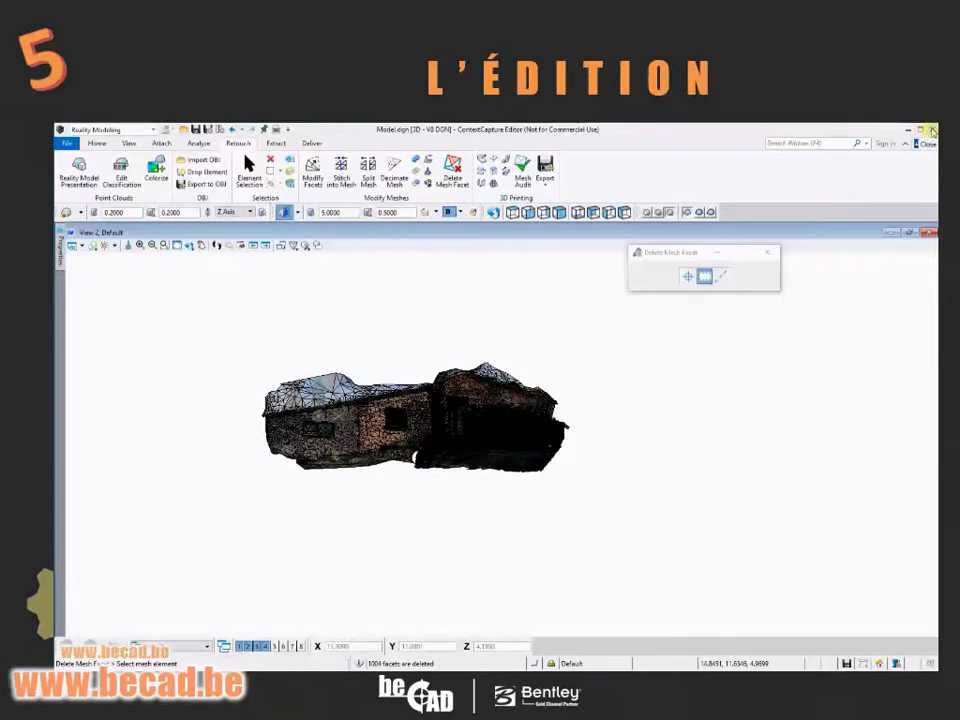
click(931, 130)
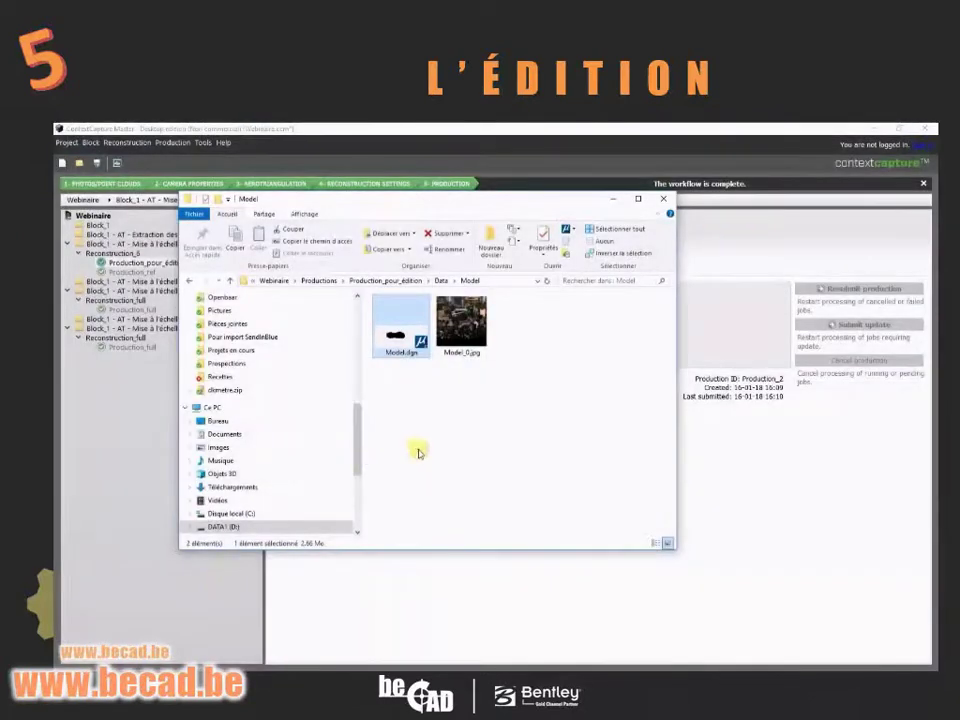
click(417, 451)
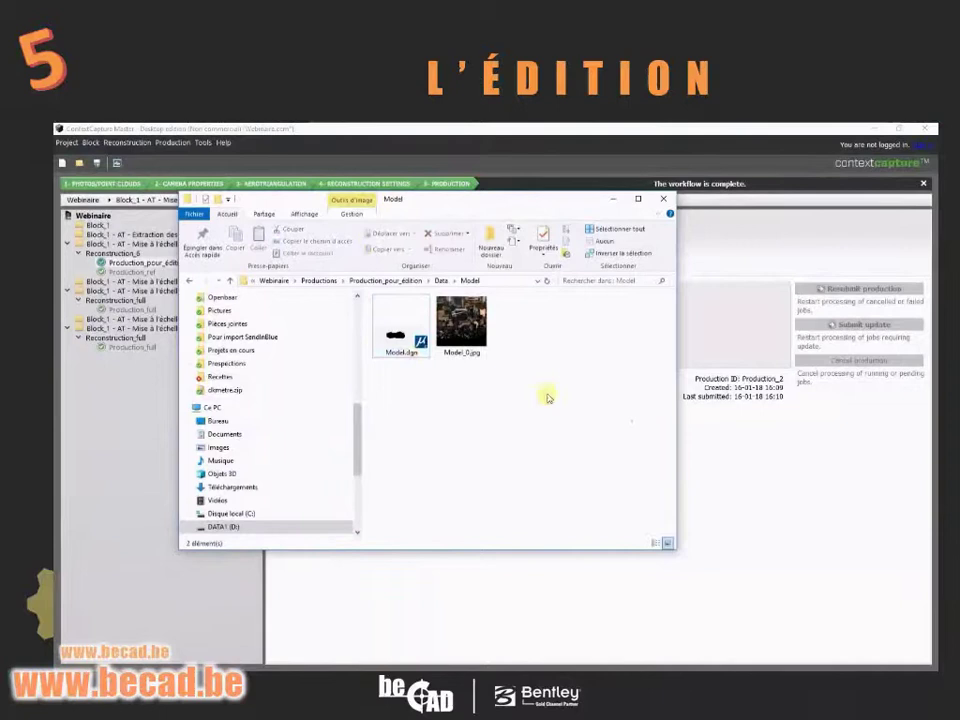
click(735, 497)
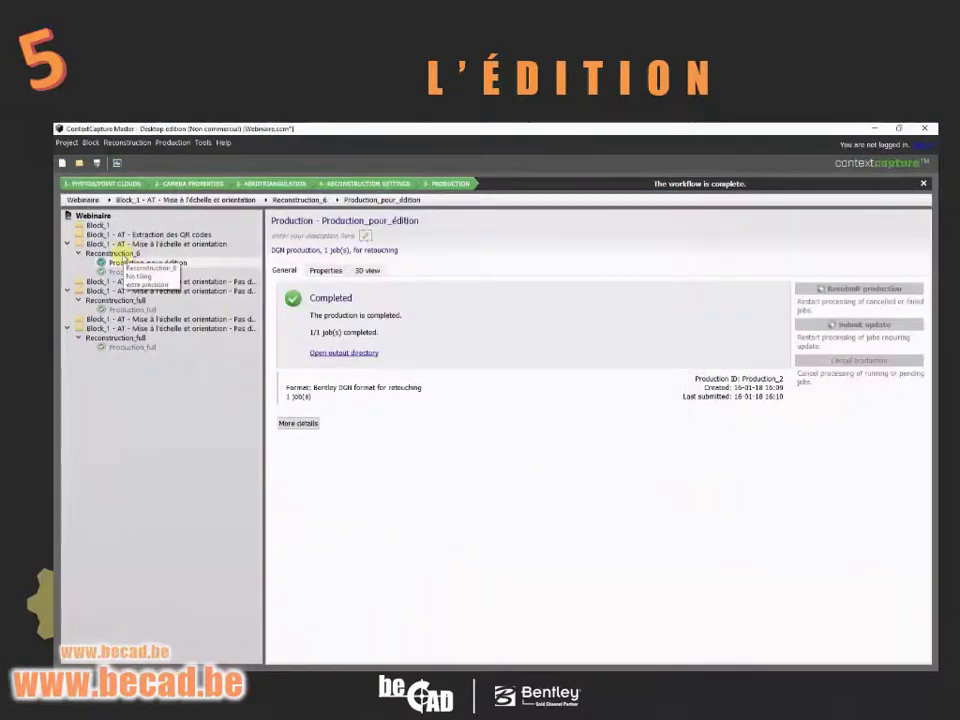
- Start importing retouches into the reference 3D model of Reconstruction_6
click(112, 254)
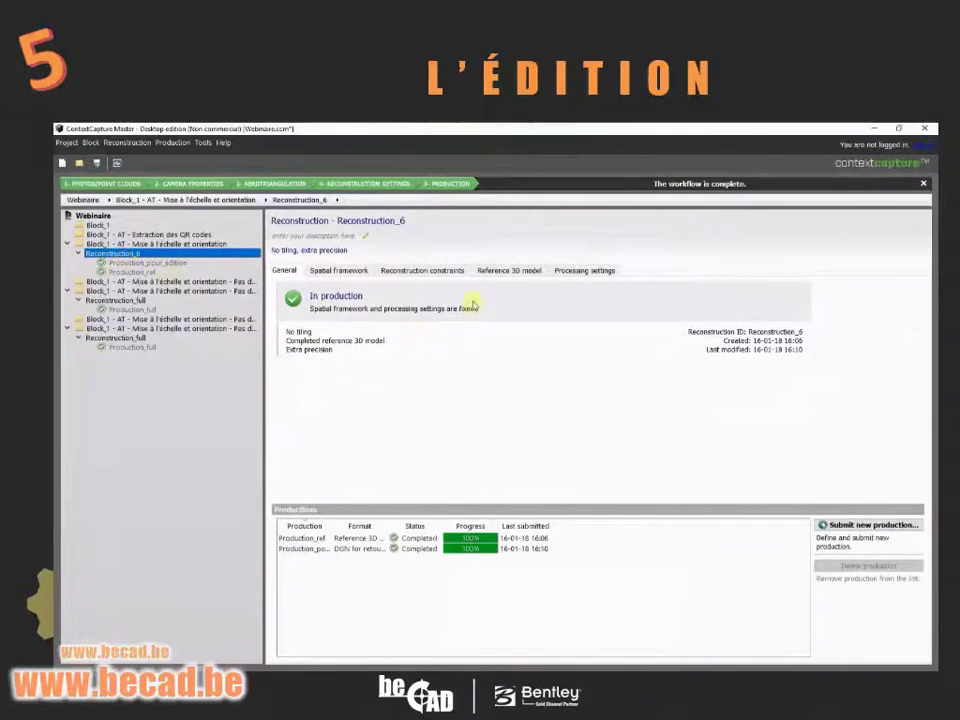
click(522, 271)
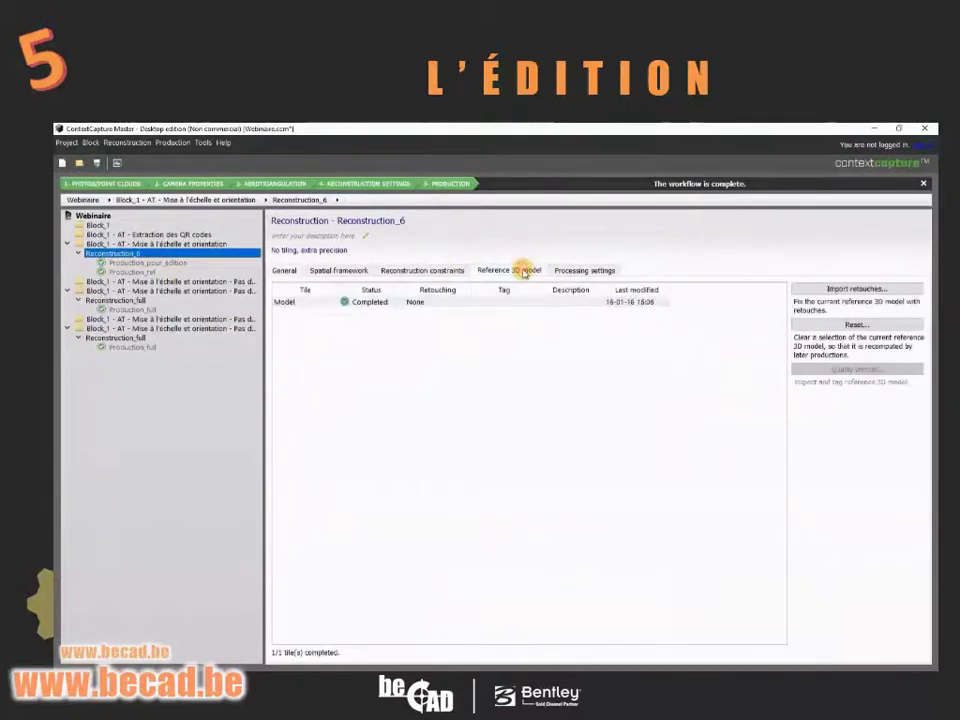
click(858, 289)
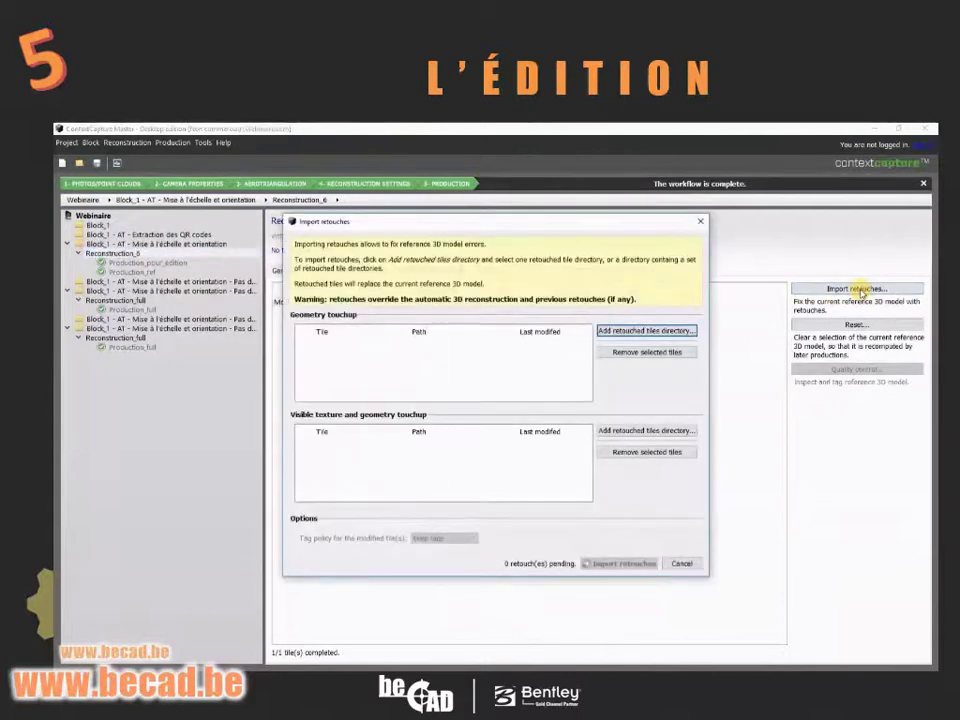
- Add the Production_pour_édition/Data/Model folder as the retouched tile directory for geometry touchup and import the retouches into Reconstruction_6
click(628, 333)
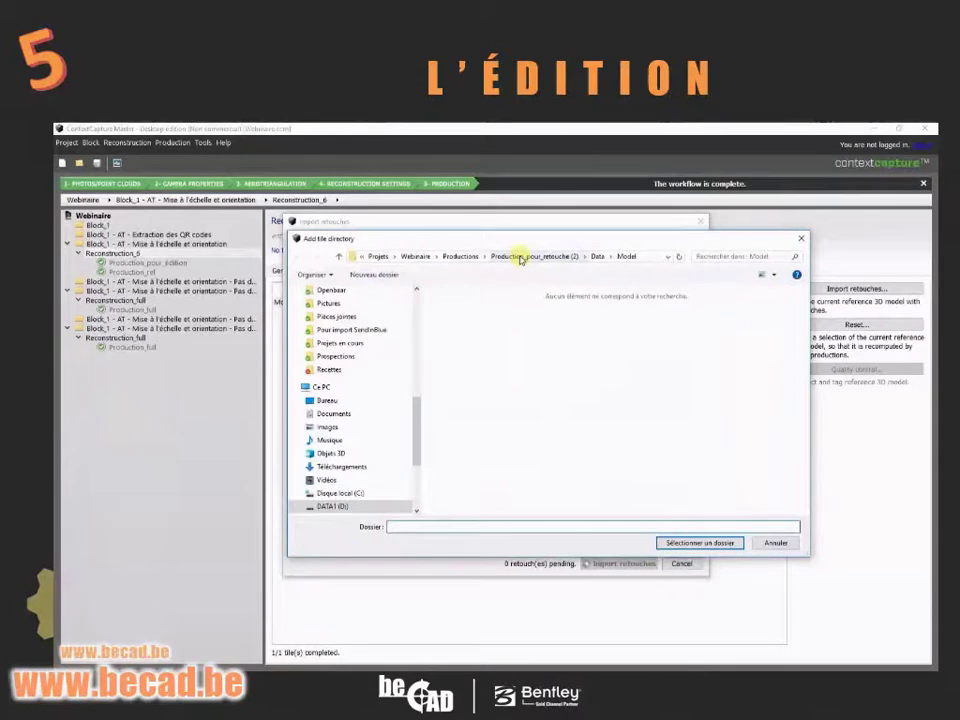
click(467, 258)
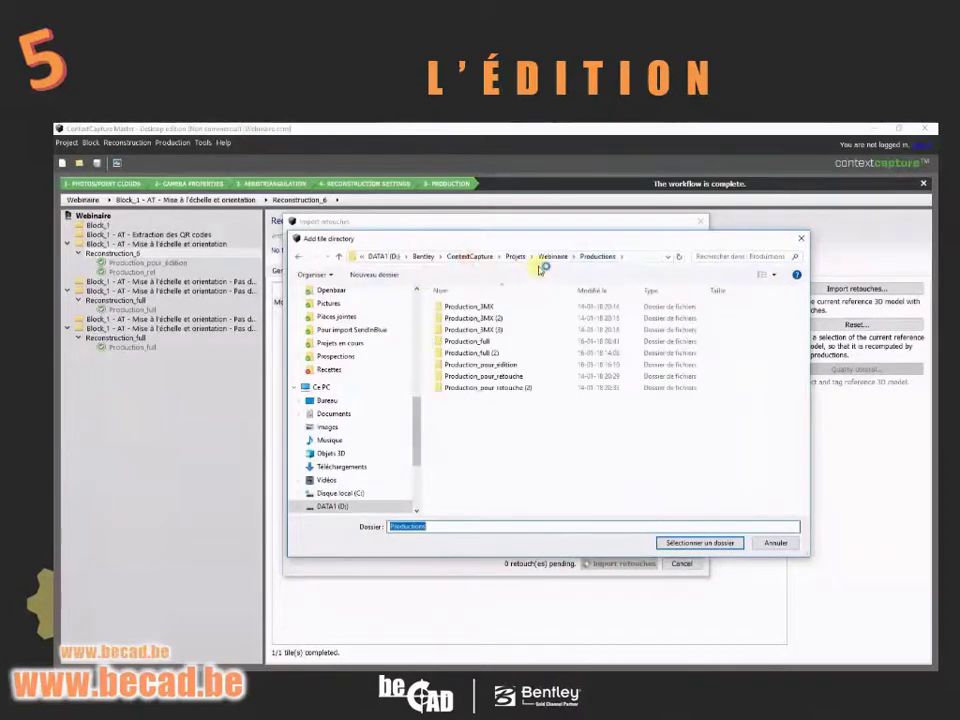
double_click(482, 365)
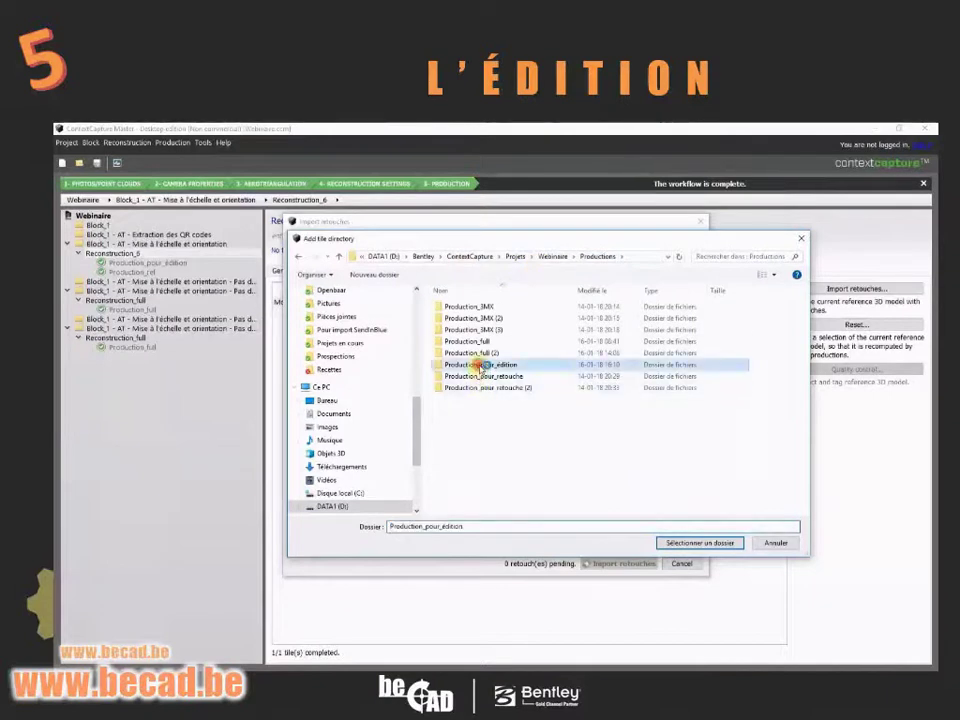
double_click(451, 306)
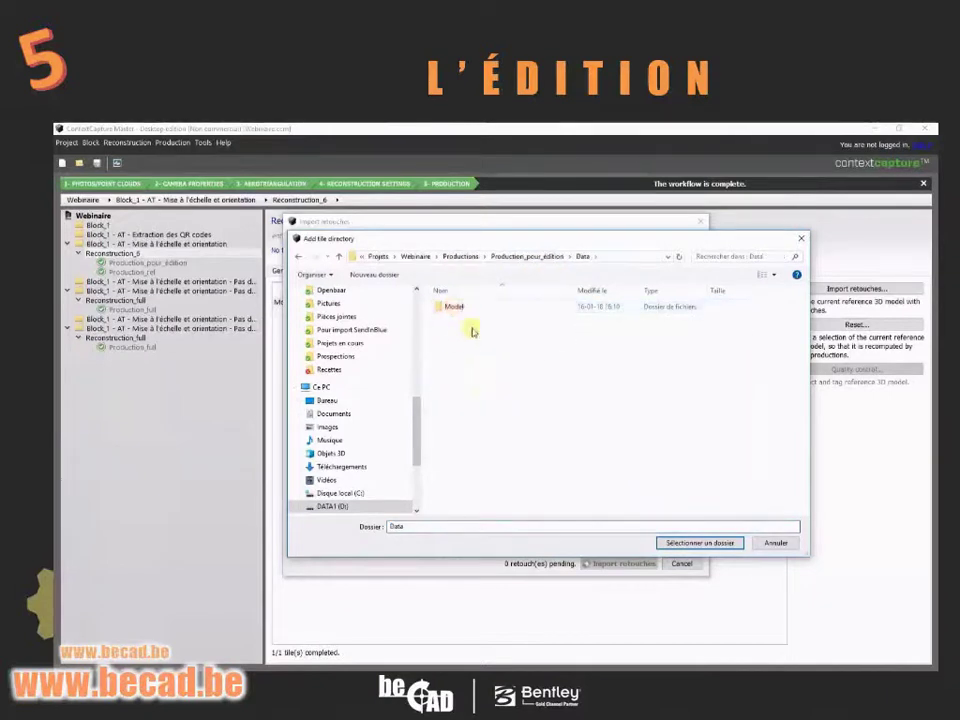
double_click(456, 308)
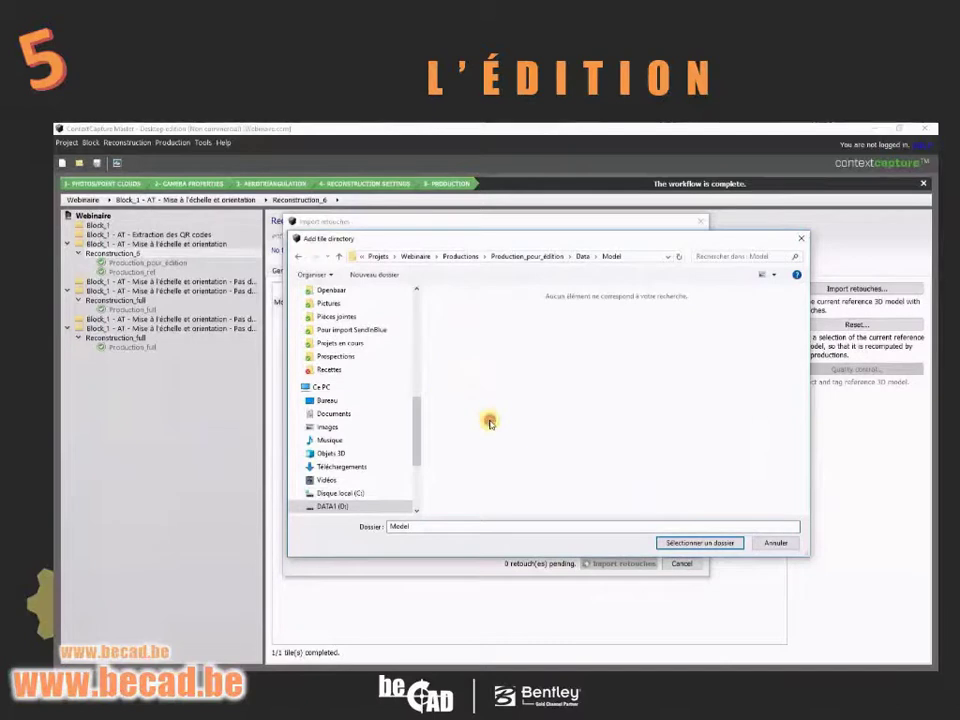
click(706, 543)
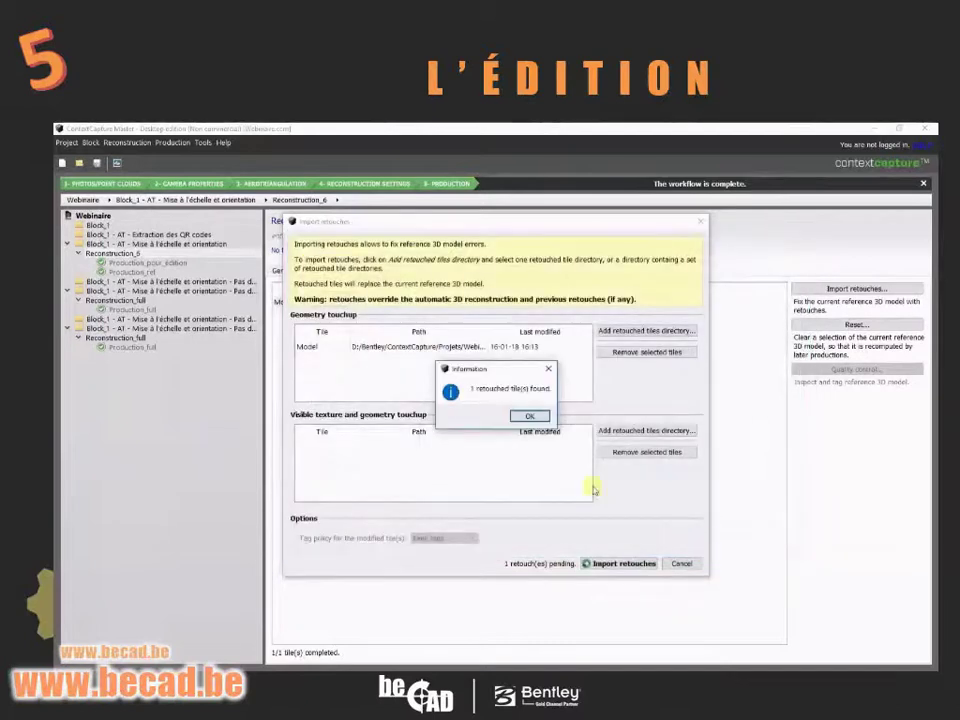
click(531, 416)
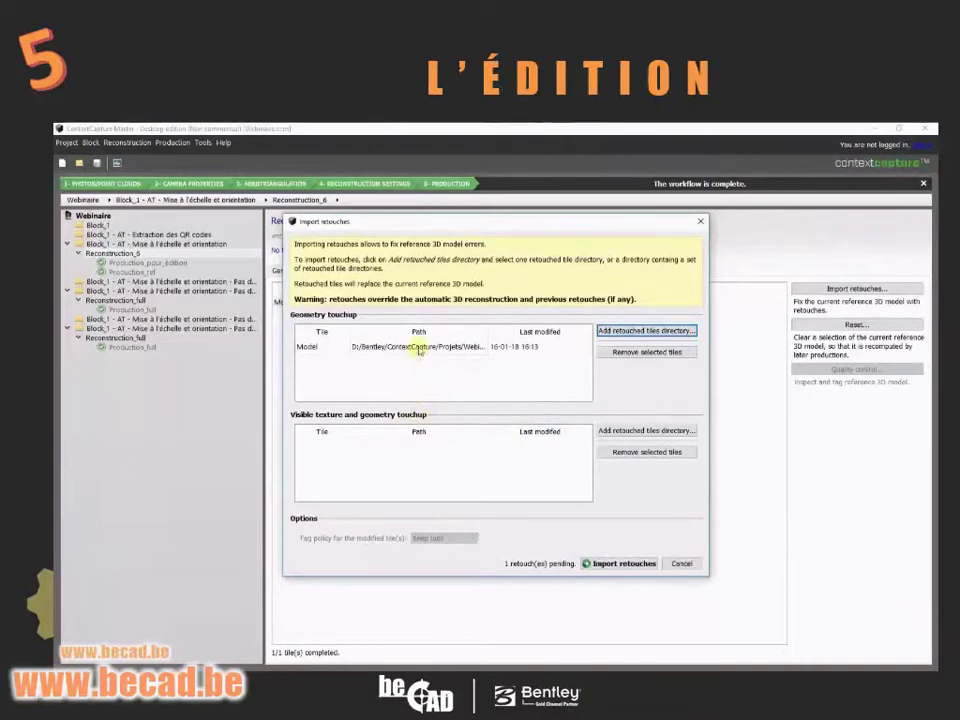
click(611, 564)
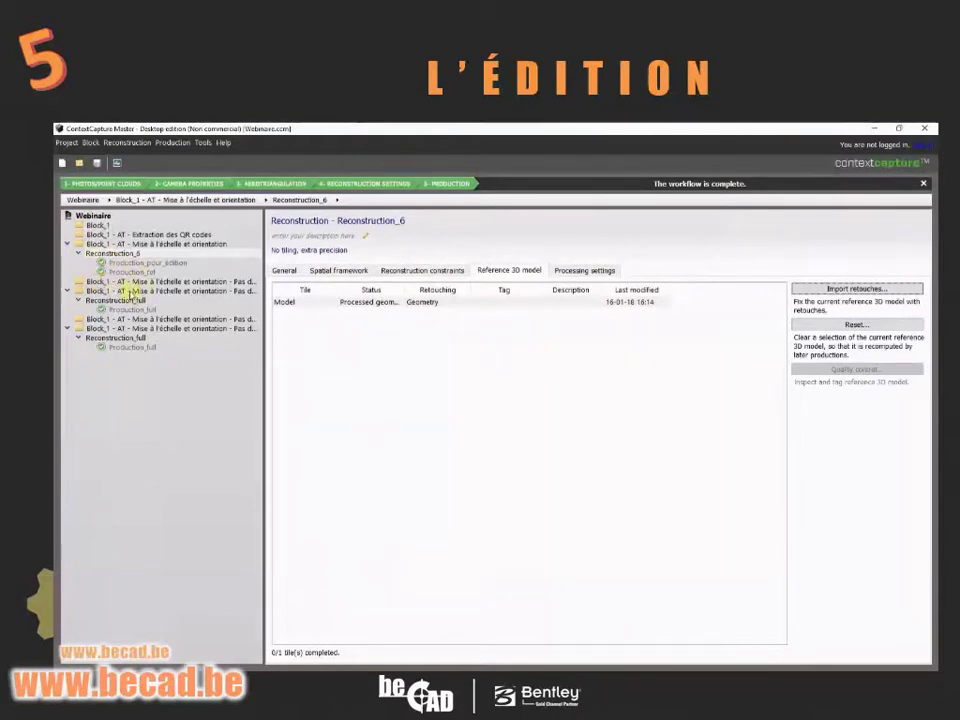
click(140, 263)
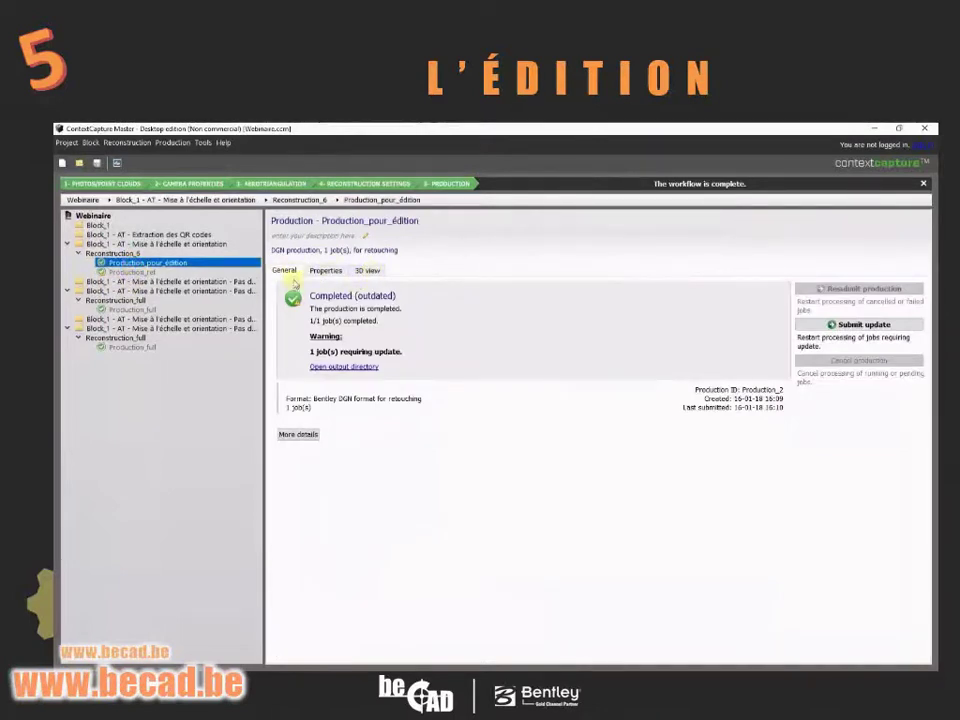
click(861, 327)
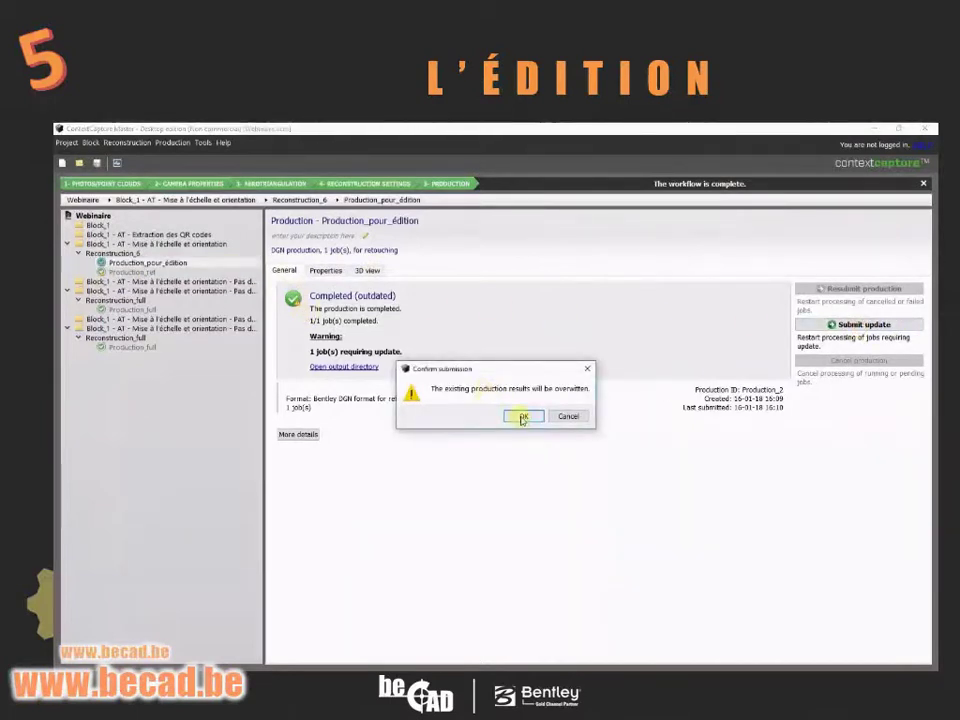
click(579, 416)
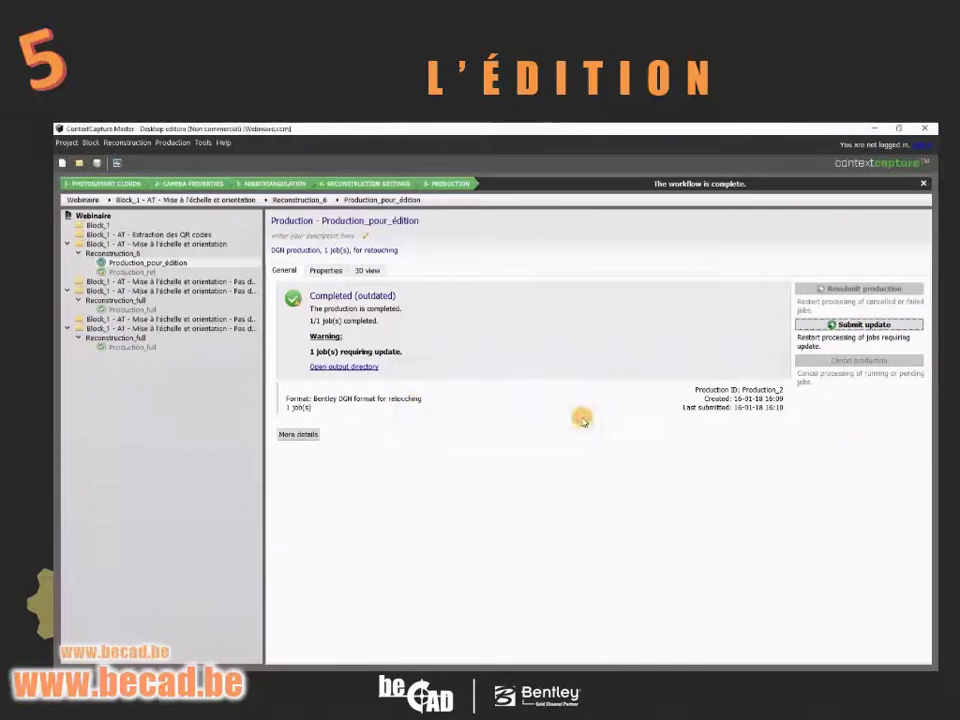
- Submit an update of Production_ref, accepting that its existing results are overwritten, and review the production
click(133, 272)
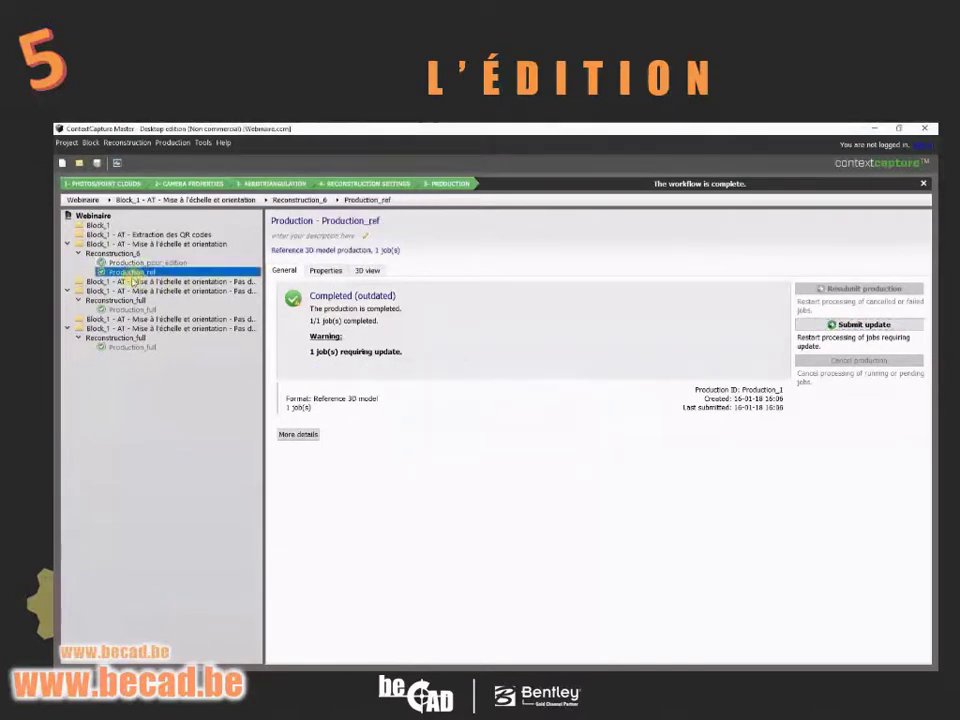
click(805, 325)
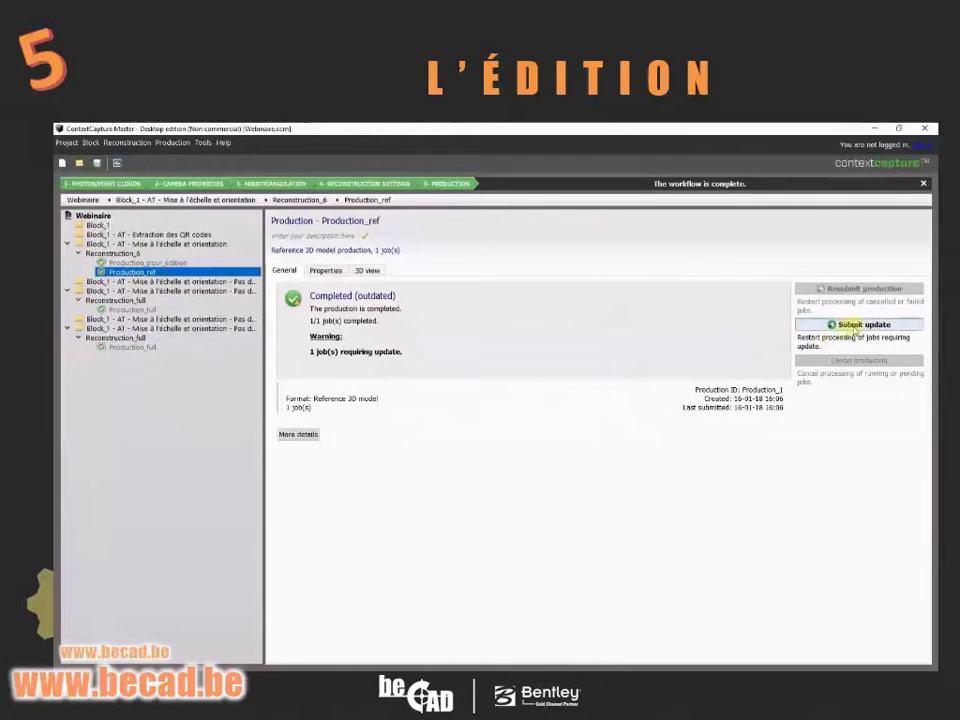
click(527, 416)
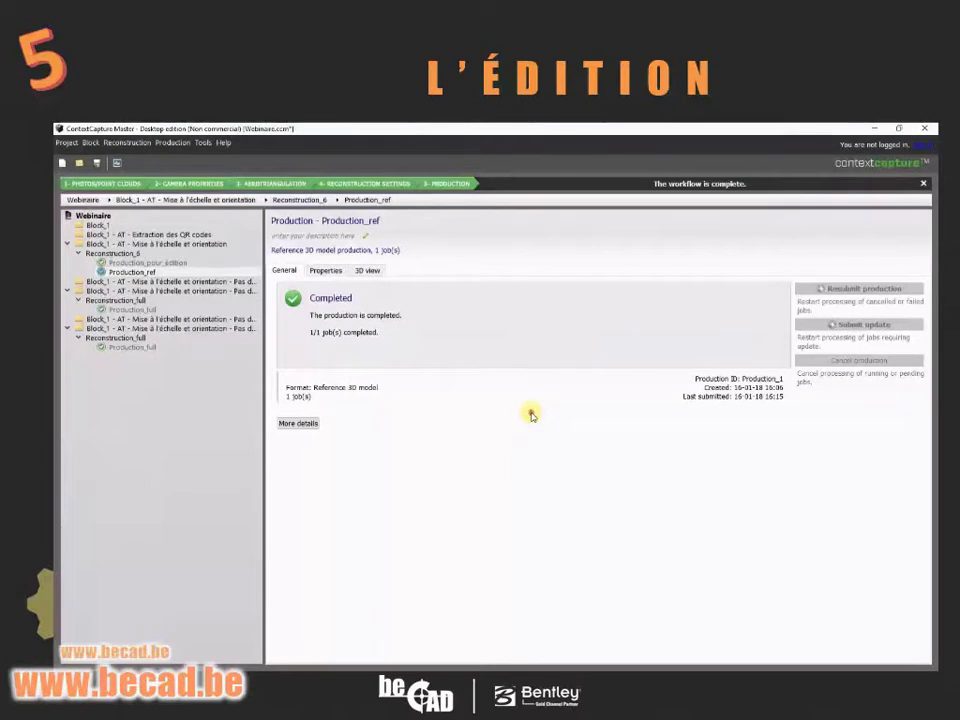
click(140, 272)
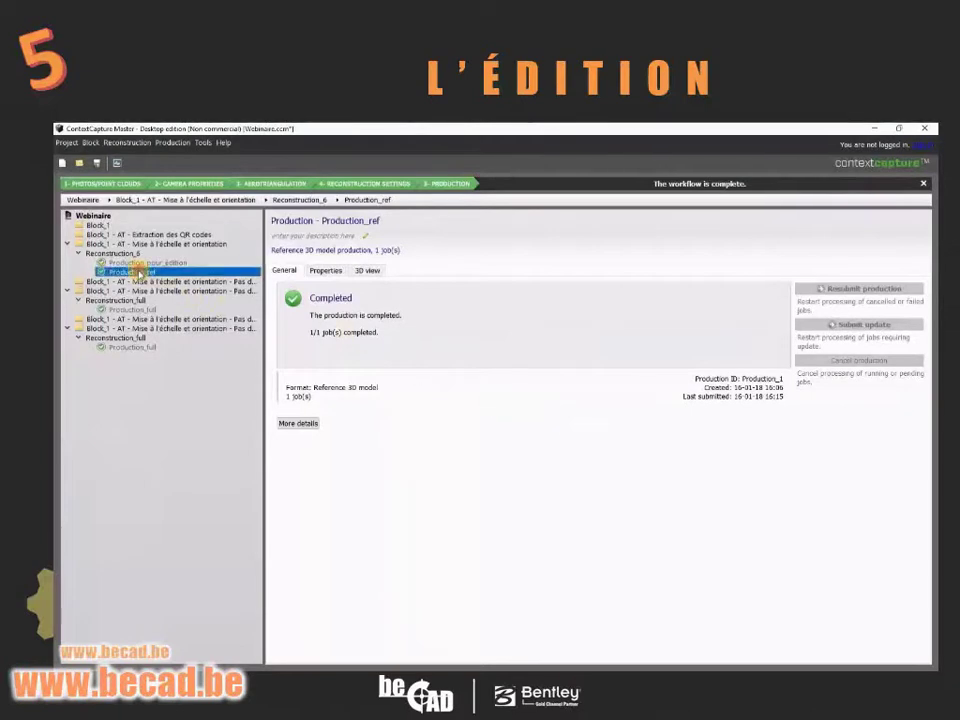
click(326, 271)
click(284, 272)
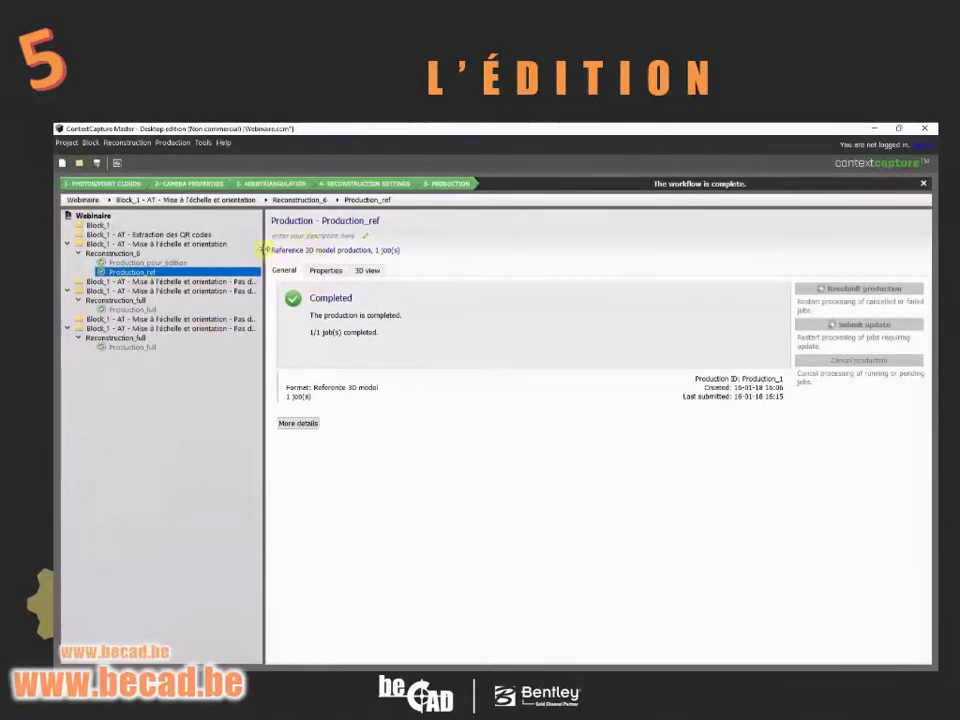
- Submit a new 3D mesh production of Reconstruction_6 named Production_3MX in ContextCapture 3MX format, keeping the proposed options and output directory
click(112, 253)
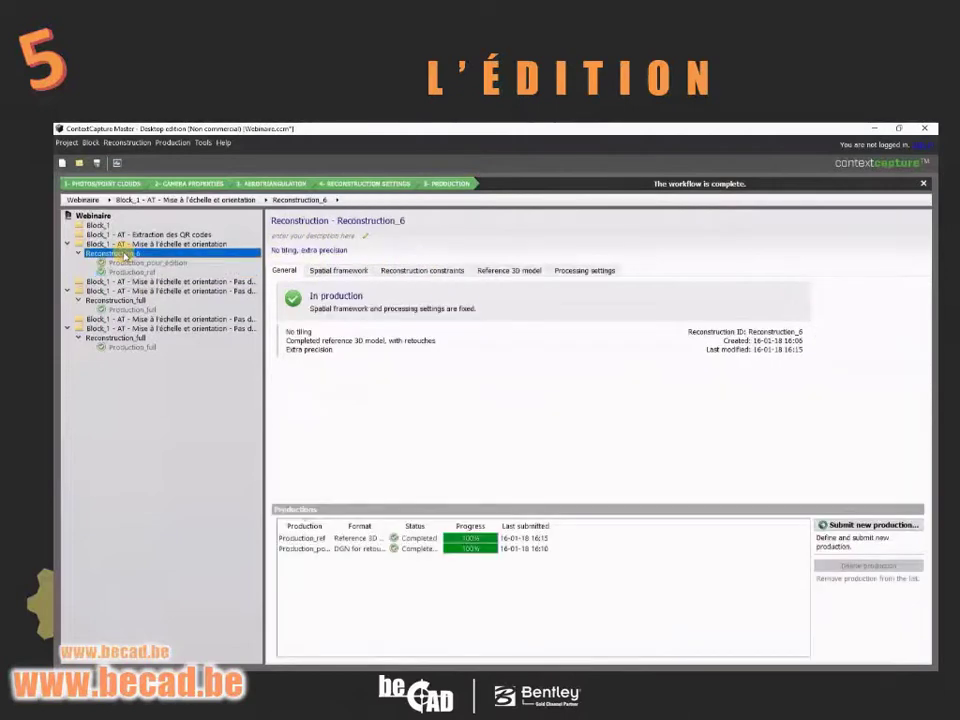
click(850, 524)
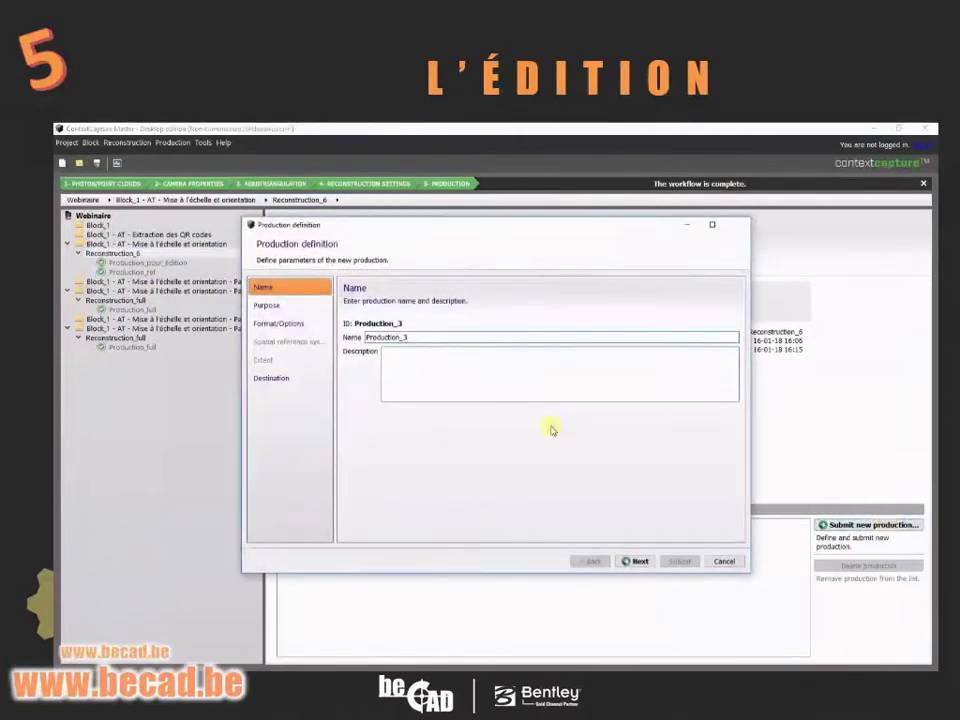
click(273, 309)
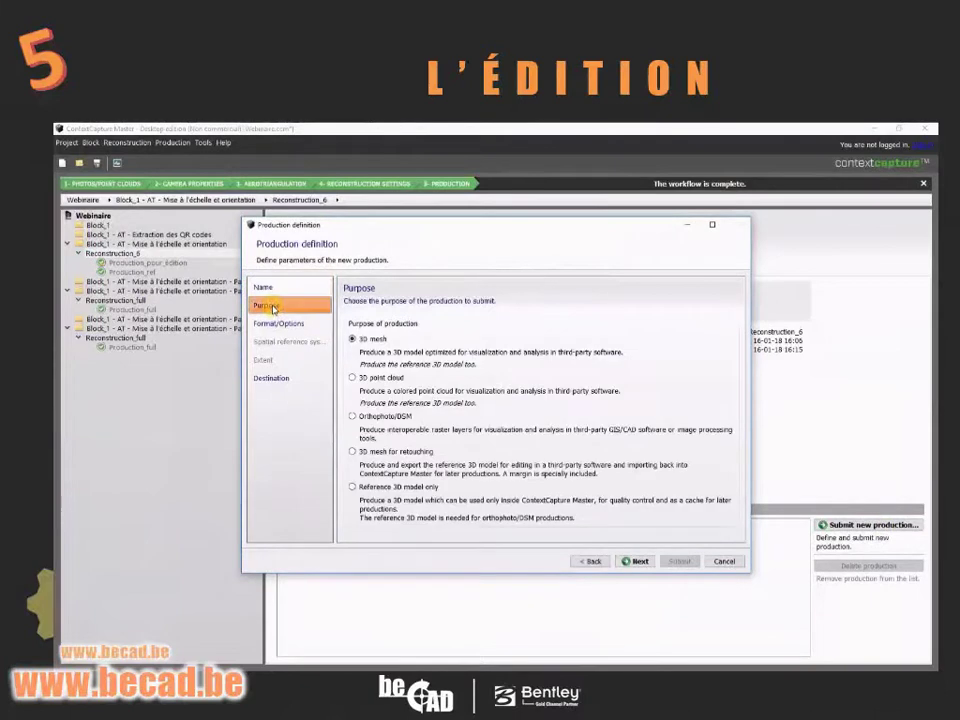
click(262, 288)
click(417, 337)
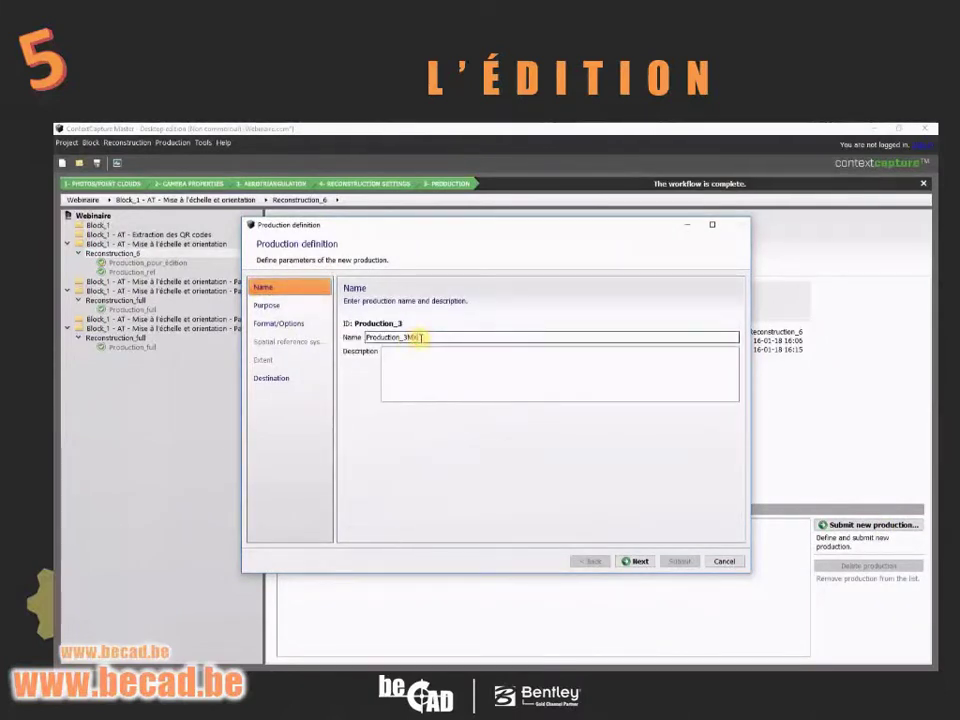
click(267, 305)
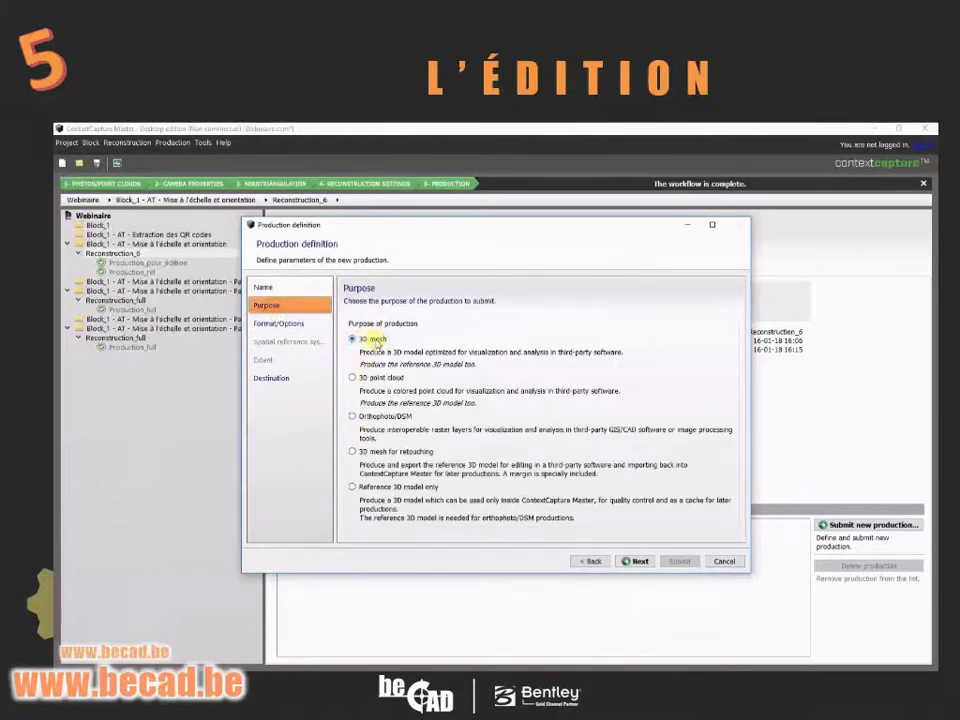
click(636, 561)
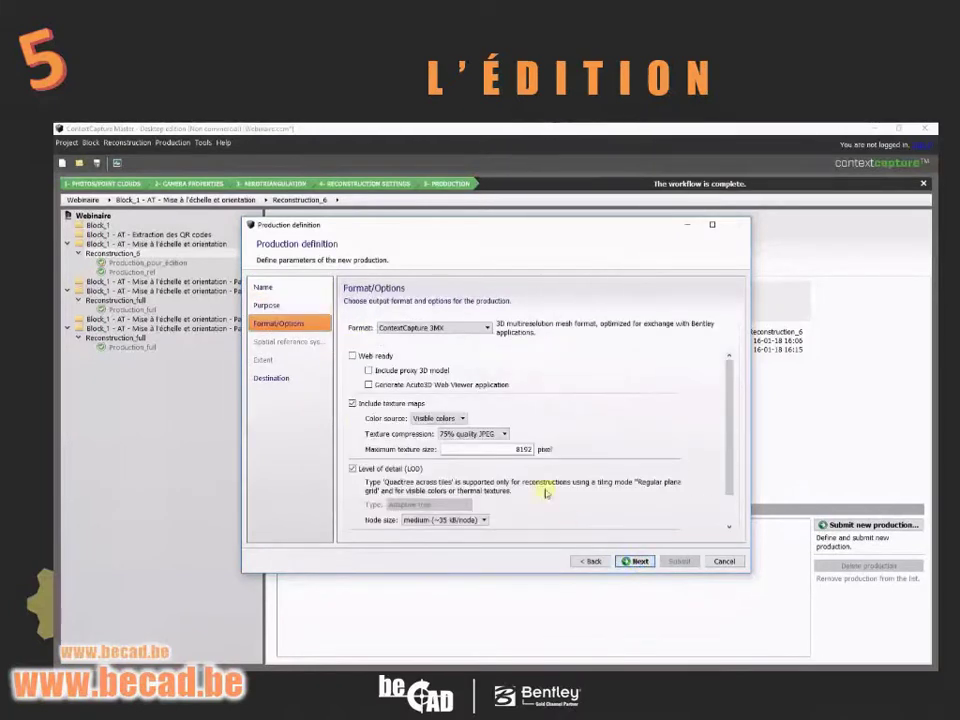
click(638, 563)
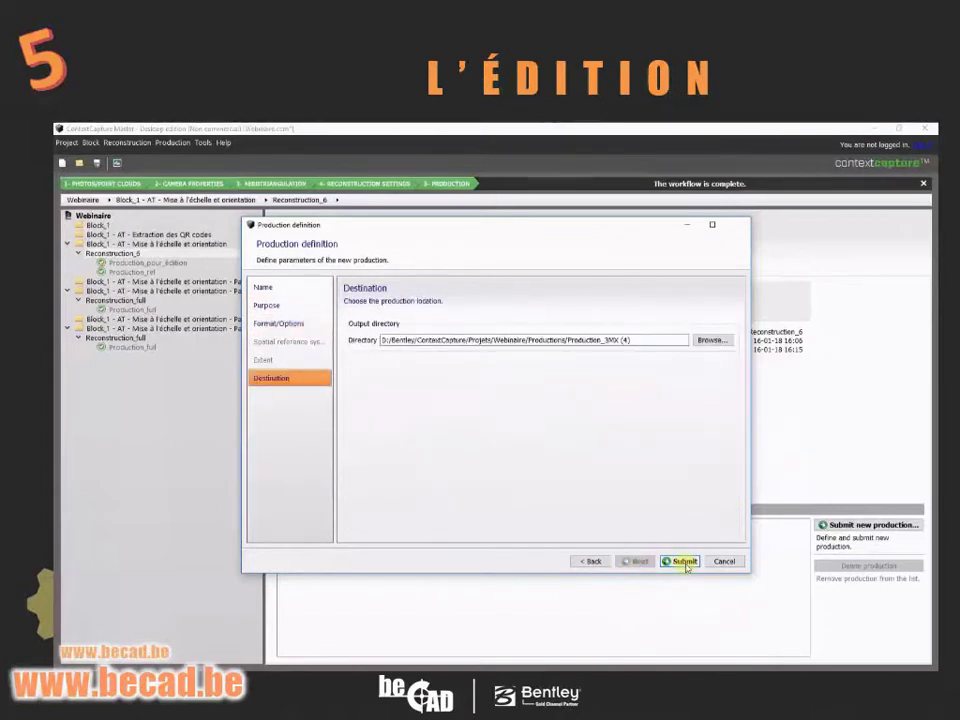
click(686, 563)
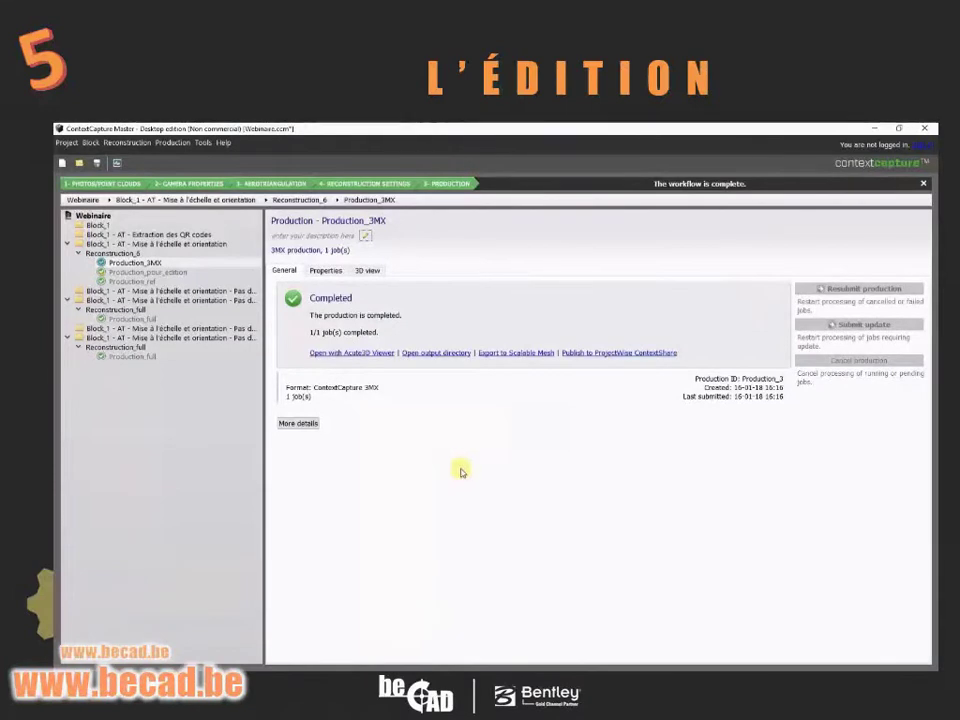
- Examine the Production_3MX mesh in 3D, looking closely at the facade, the driveway and the side wall
click(368, 271)
drag(380, 424, 523, 377)
scroll(581, 463, up, 5)
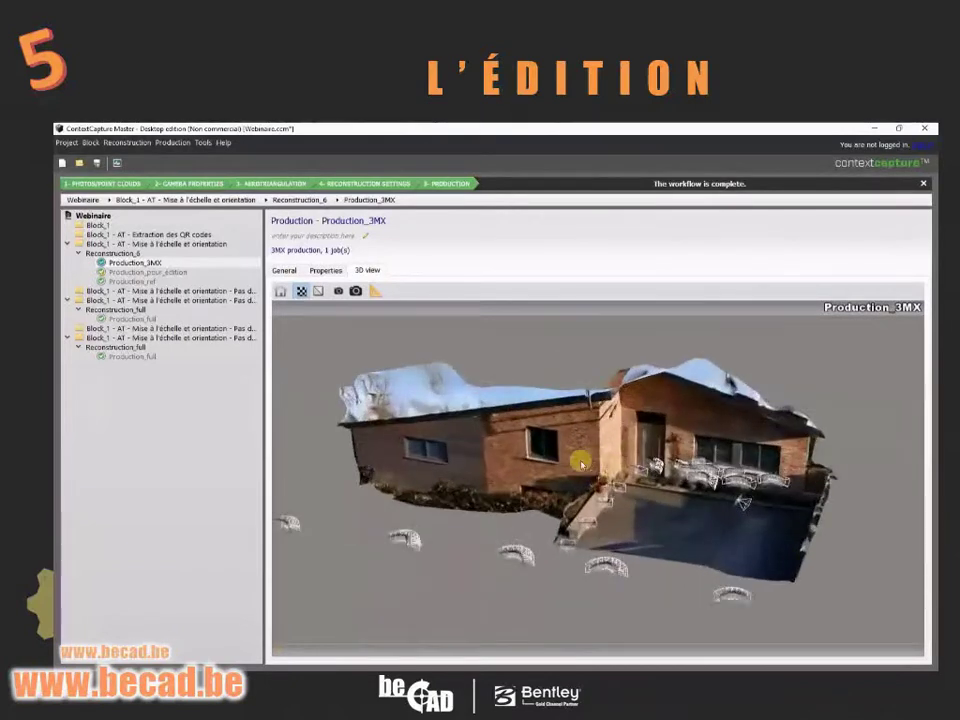
scroll(581, 463, up, 5)
drag(574, 459, 553, 394)
drag(527, 452, 707, 437)
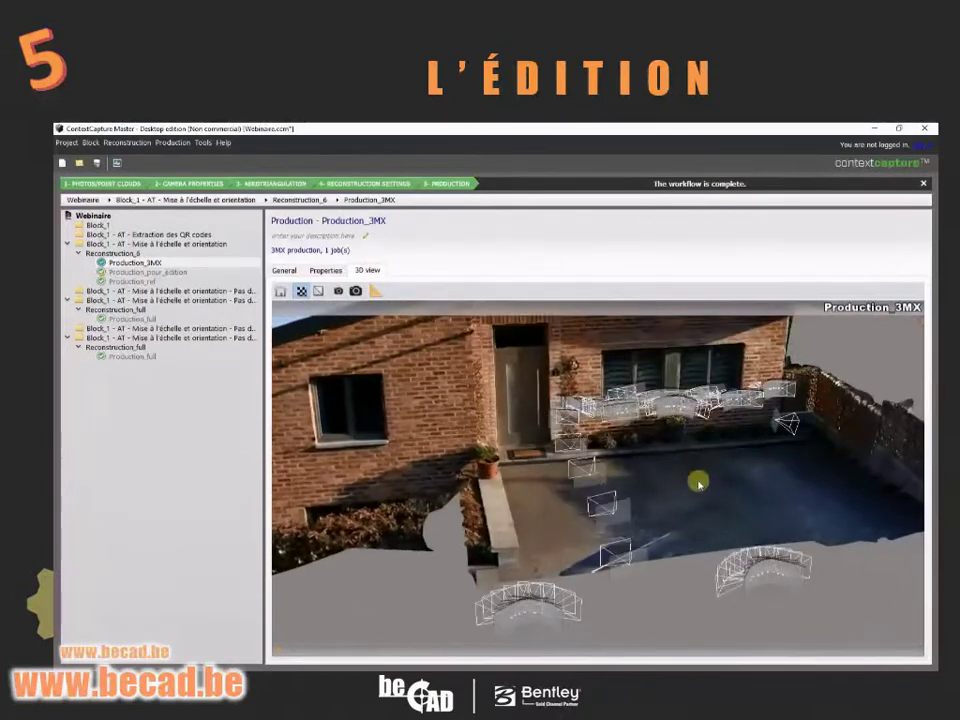